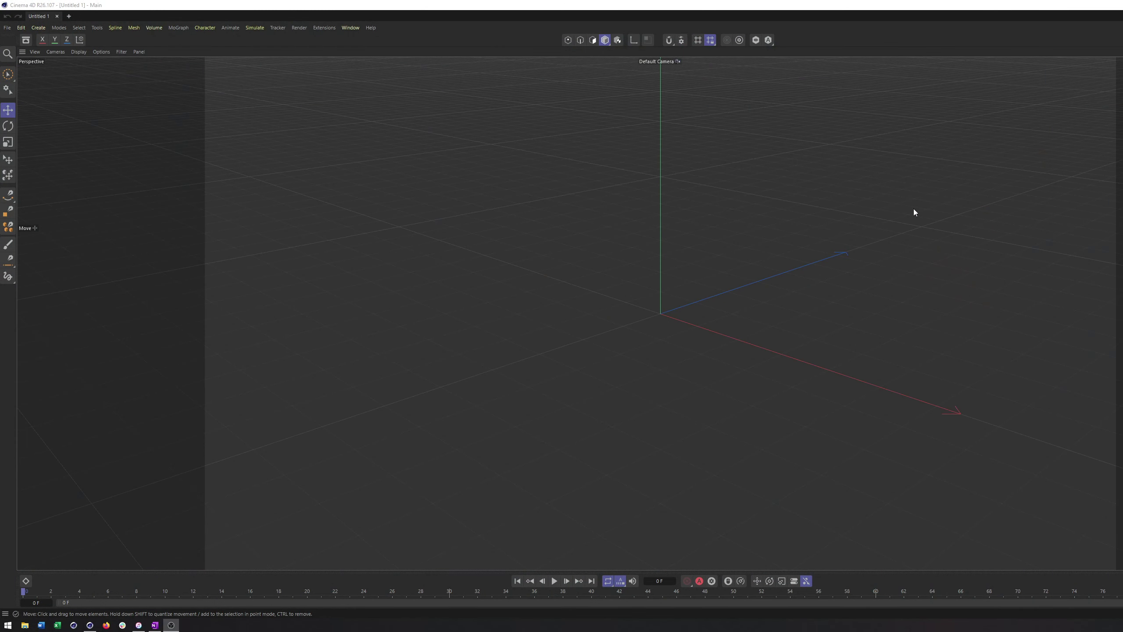
Maximize the Cinema 4D window and orbit the empty perspective view to an angled grid
{"action": "left_click_drag", "start_coordinate": [728, 291], "coordinate": [737, 291], "text": "alt"}
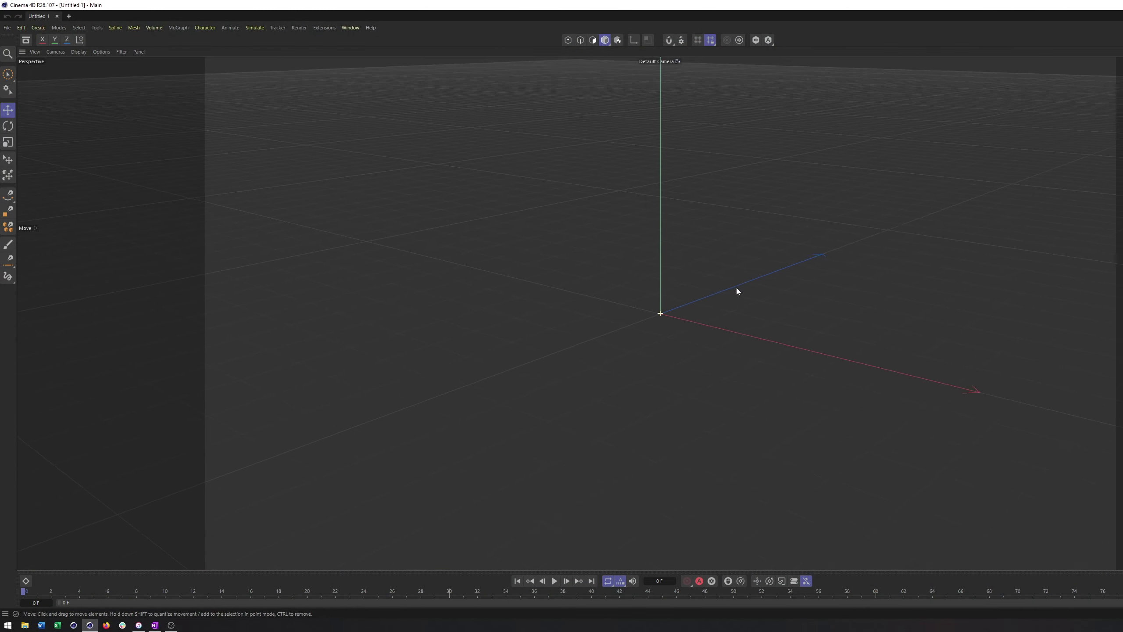
{"action": "double_click", "coordinate": [769, 7]}
{"action": "left_click_drag", "start_coordinate": [686, 226], "coordinate": [619, 241], "text": "alt"}
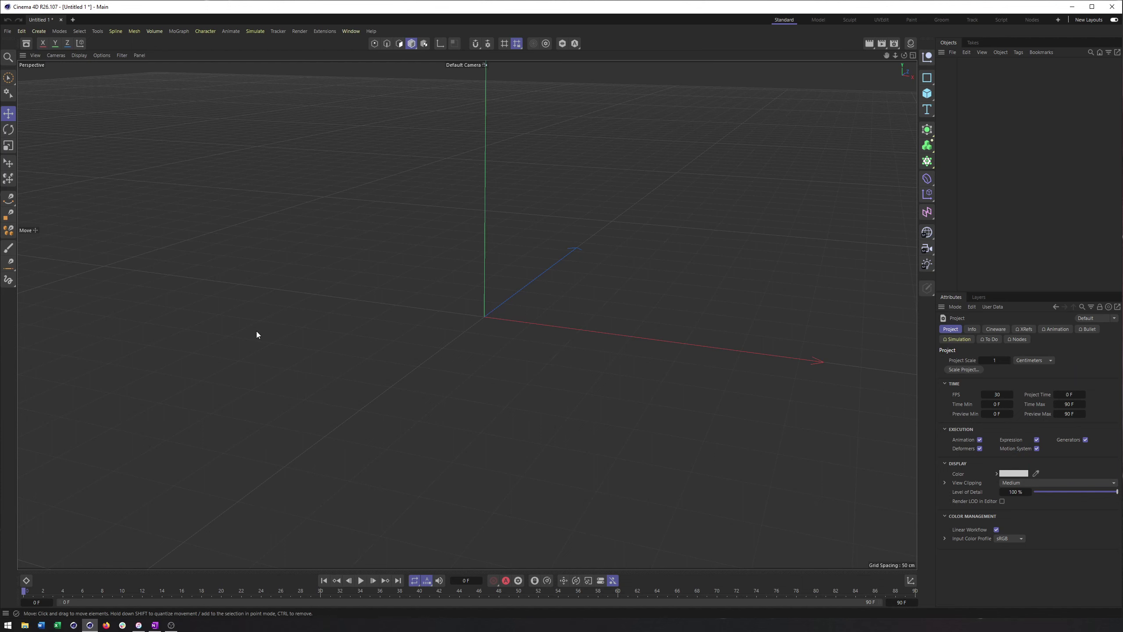
{"action": "left_click_drag", "start_coordinate": [596, 253], "coordinate": [573, 260], "text": "alt"}
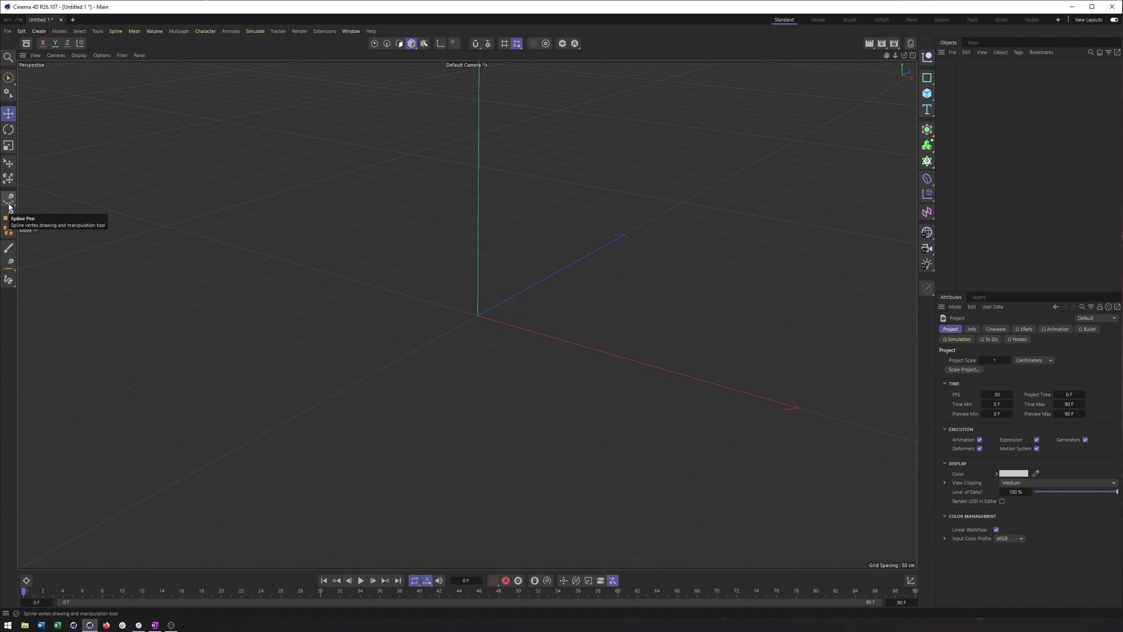
Draw a curved three-point Bezier spline in the Top view, then return to Perspective
{"action": "key", "text": "F2"}
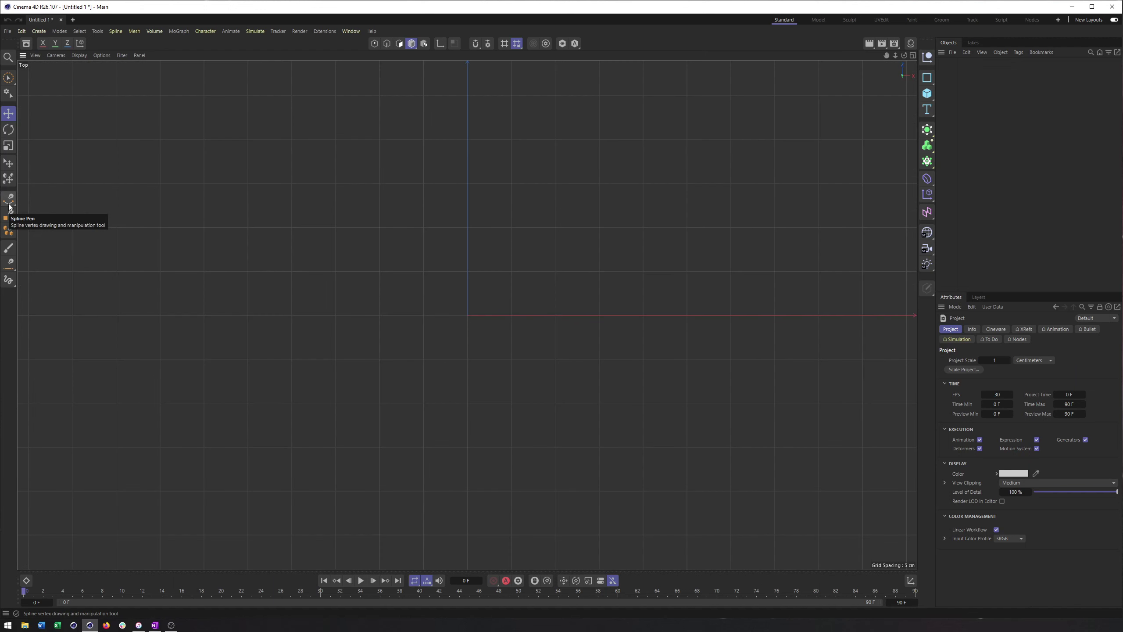
{"action": "left_click", "coordinate": [9, 203]}
{"action": "left_click", "coordinate": [447, 374]}
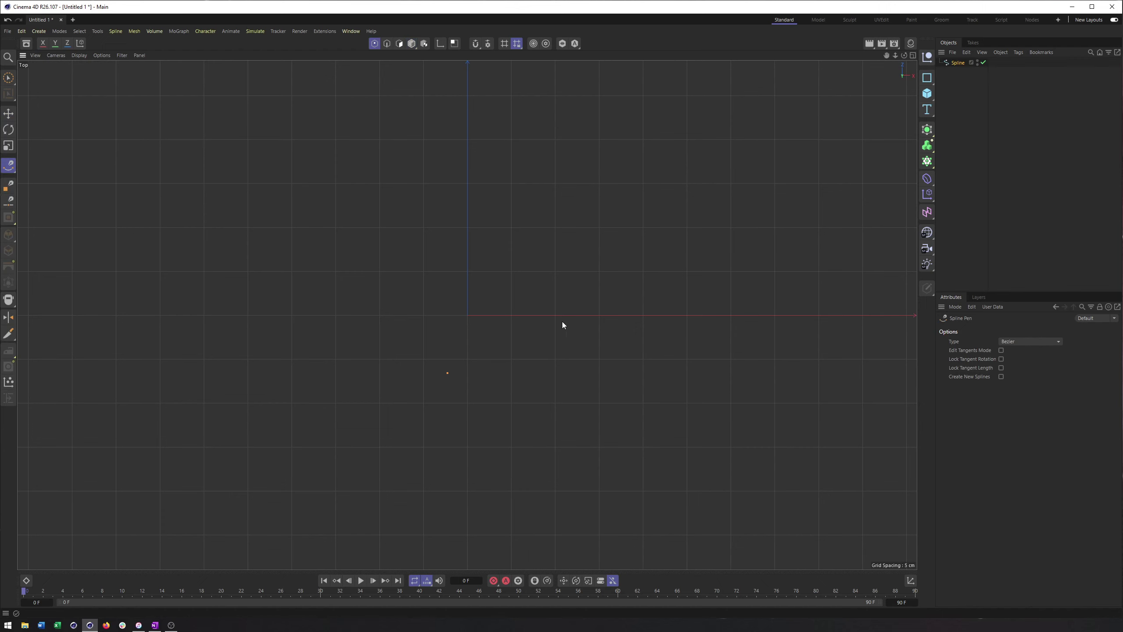
{"action": "left_click_drag", "start_coordinate": [604, 258], "coordinate": [619, 222]}
{"action": "middle_click_drag", "start_coordinate": [604, 136], "coordinate": [576, 263], "text": "alt"}
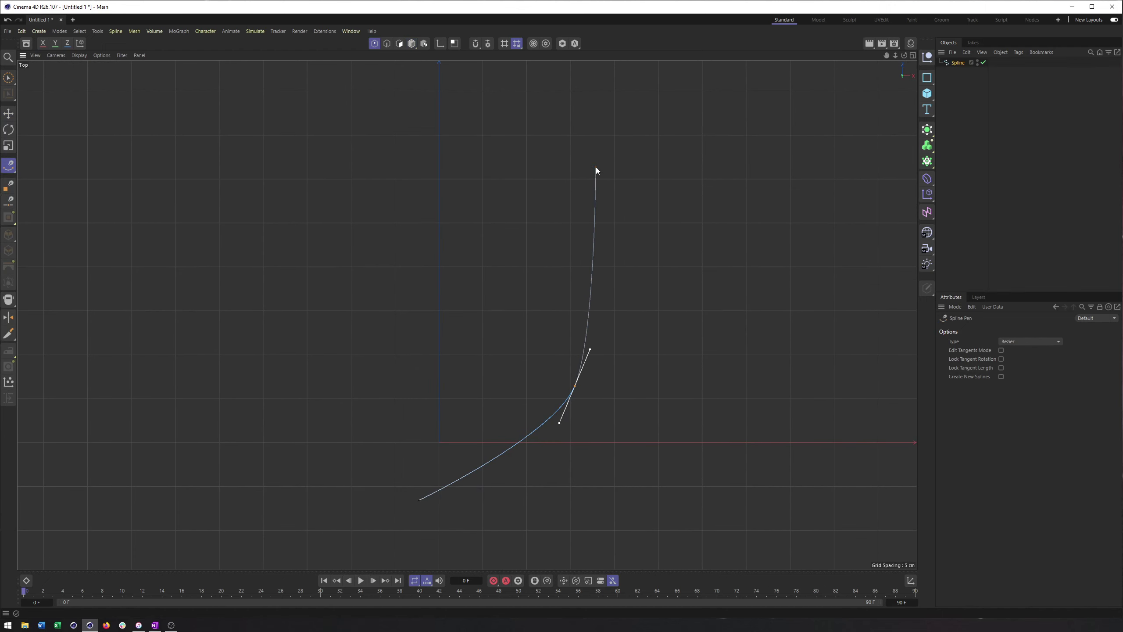
{"action": "left_click_drag", "start_coordinate": [547, 180], "coordinate": [523, 148]}
{"action": "key", "text": "Escape"}
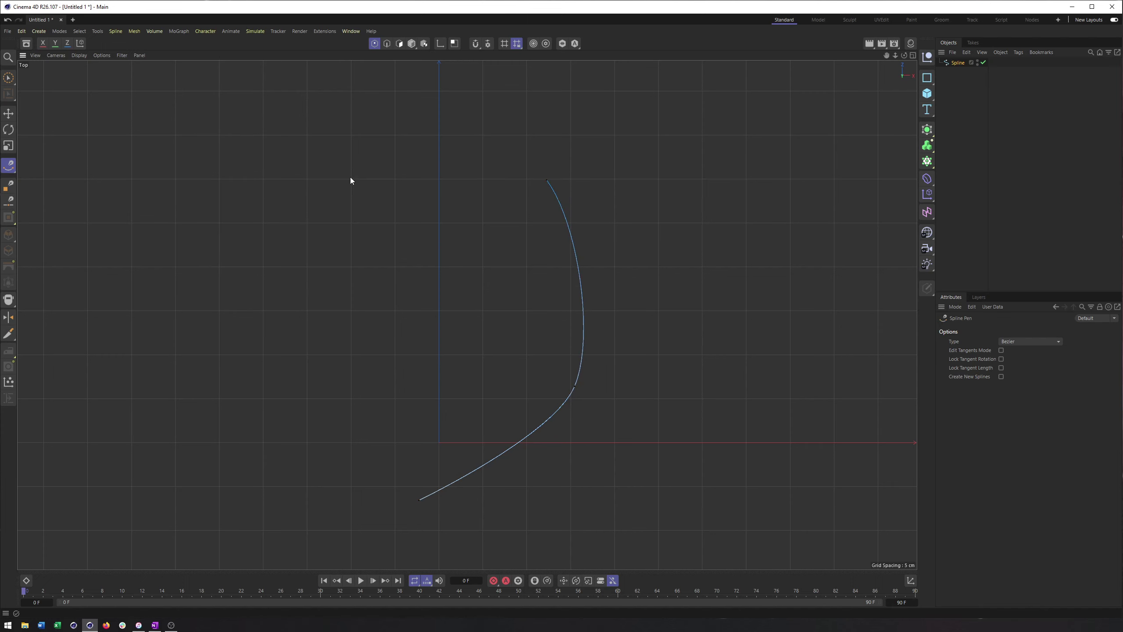
{"action": "middle_click_drag", "start_coordinate": [473, 315], "coordinate": [512, 295], "text": "alt"}
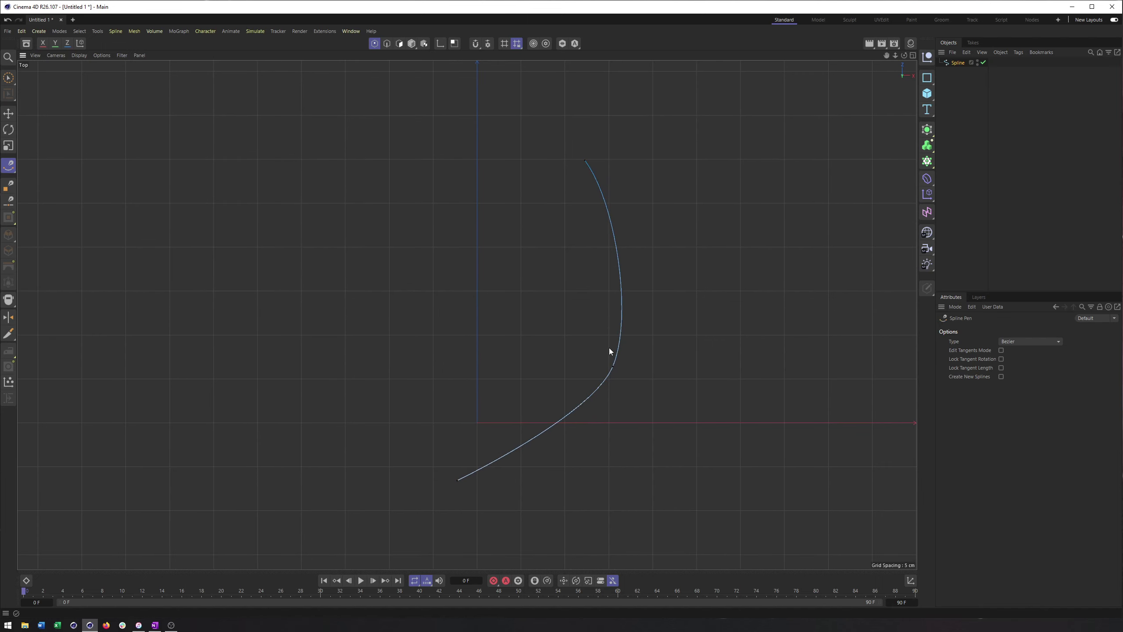
{"action": "key", "text": "F1"}
{"action": "left_click_drag", "start_coordinate": [621, 354], "coordinate": [648, 322], "text": "alt"}
Select the spline's end point and move it upward along the Y axis
{"action": "left_click", "coordinate": [647, 323]}
{"action": "key", "text": "e"}
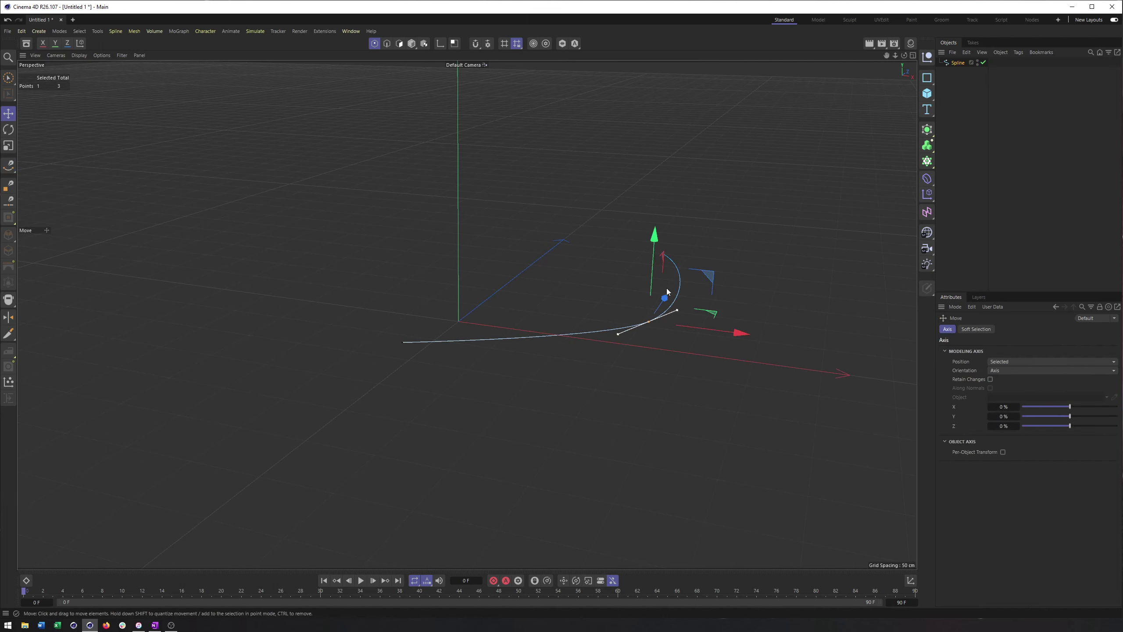
{"action": "left_click_drag", "start_coordinate": [700, 265], "coordinate": [685, 283], "text": "alt"}
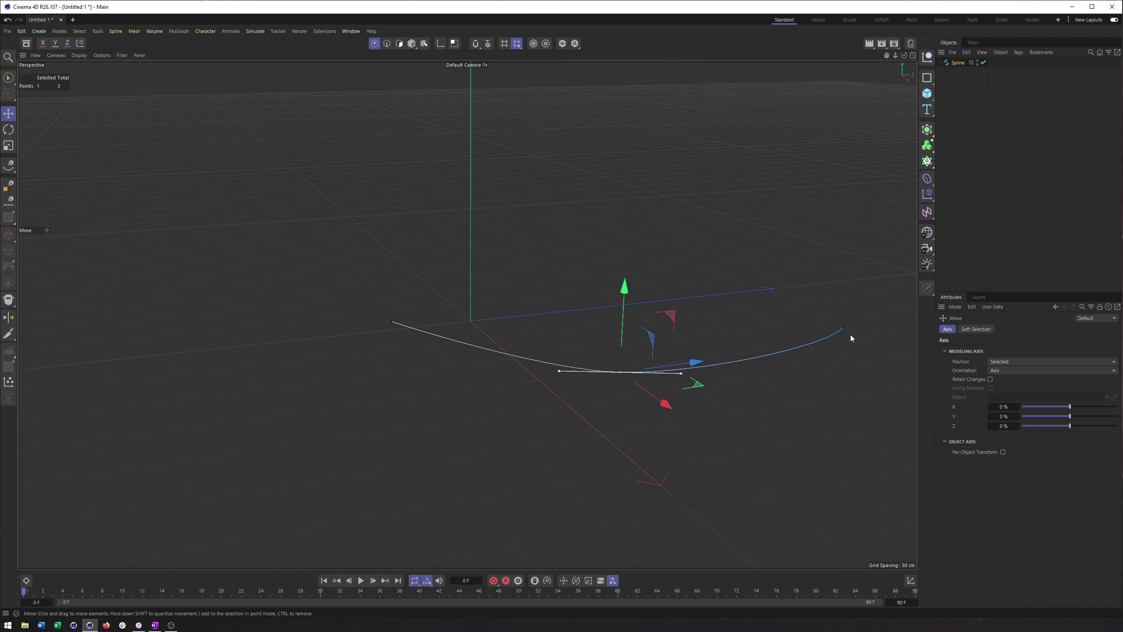
{"action": "left_click", "coordinate": [845, 327], "text": "shift"}
{"action": "left_click_drag", "start_coordinate": [754, 282], "coordinate": [609, 196], "text": "alt"}
{"action": "left_click", "coordinate": [678, 188]}
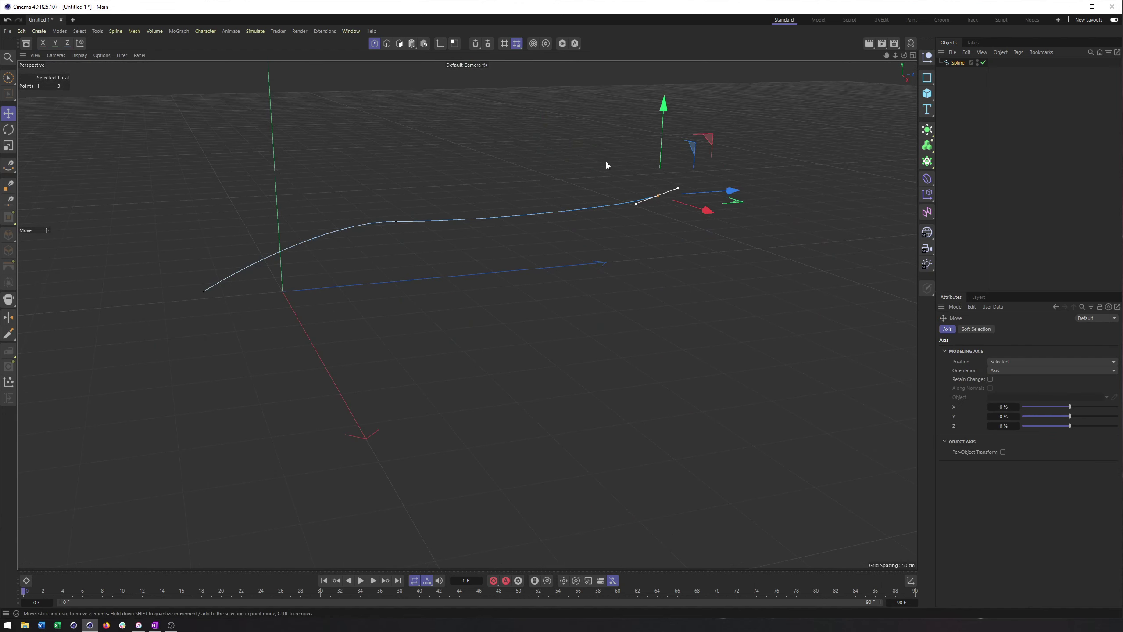
{"action": "left_click_drag", "start_coordinate": [664, 112], "coordinate": [665, 71]}
Delete the spline's middle point, leaving a two-point curve
{"action": "left_click_drag", "start_coordinate": [612, 130], "coordinate": [511, 559], "text": "alt"}
{"action": "left_click", "coordinate": [465, 238]}
{"action": "key", "text": "Delete"}
{"action": "left_click", "coordinate": [499, 479]}
{"action": "left_click_drag", "start_coordinate": [572, 451], "coordinate": [559, 467], "text": "alt"}
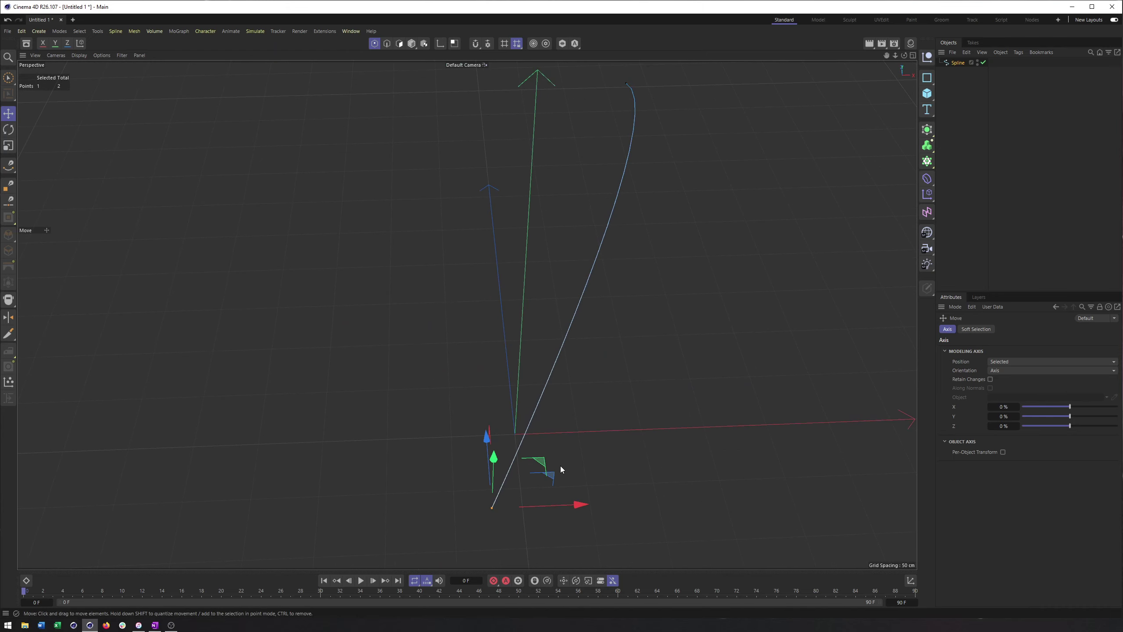
{"action": "key", "text": "F2"}
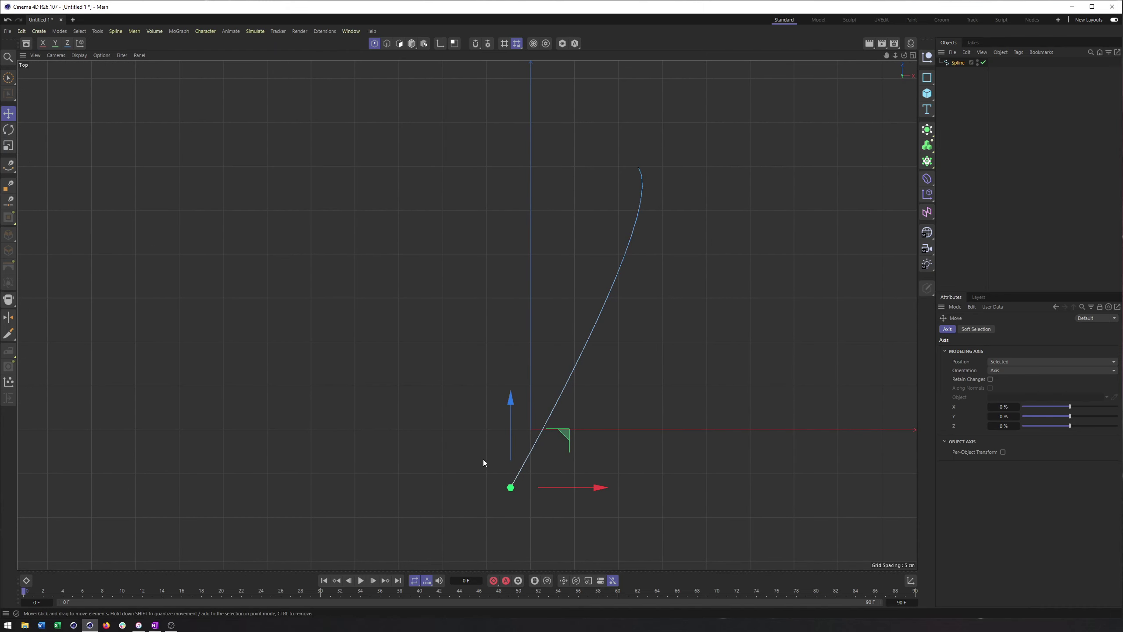
Apply Soft Interpolation to all of the spline's points
{"action": "right_click", "coordinate": [623, 404]}
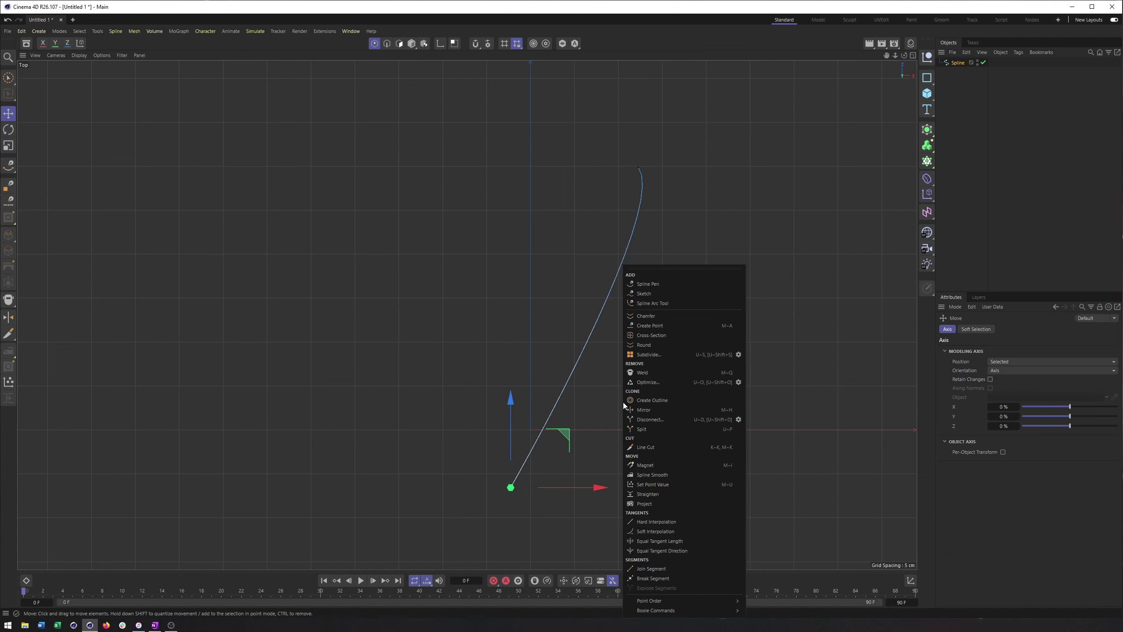
{"action": "left_click", "coordinate": [655, 531]}
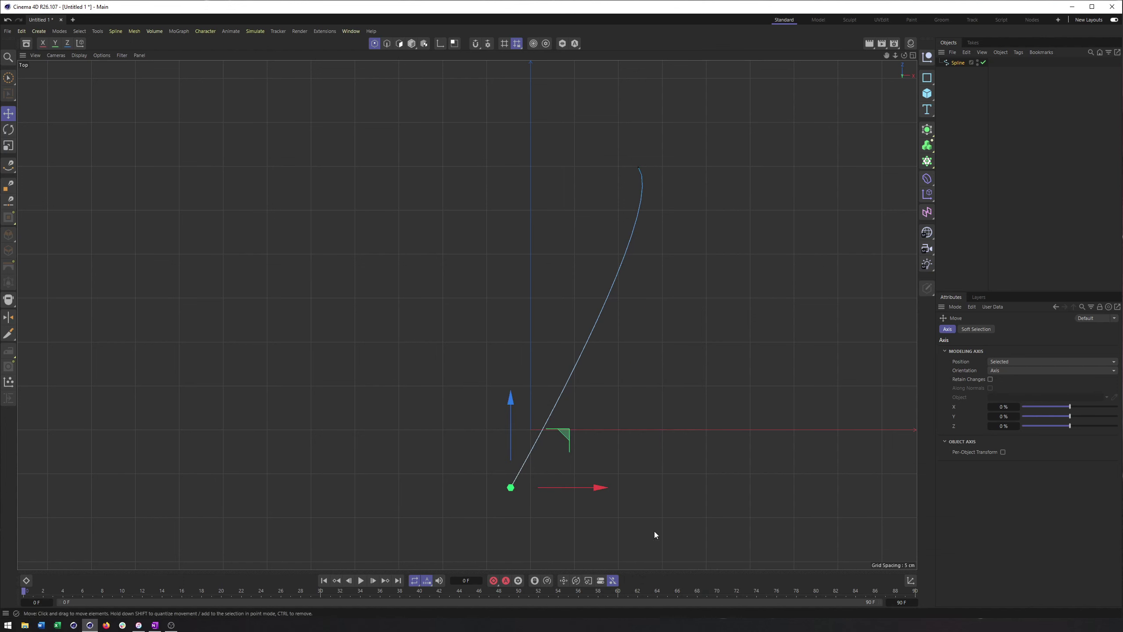
{"action": "scroll", "coordinate": [514, 484], "scroll_direction": "up", "scroll_amount": 3}
{"action": "scroll", "coordinate": [458, 438], "scroll_direction": "down", "scroll_amount": 5}
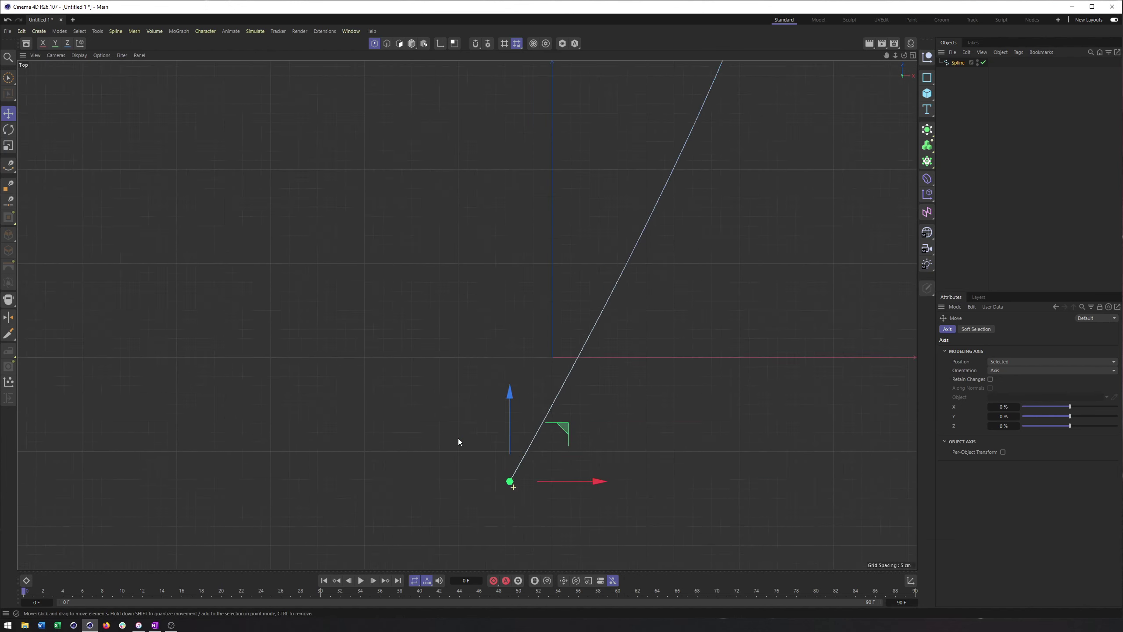
{"action": "scroll", "coordinate": [569, 412], "scroll_direction": "up", "scroll_amount": 2}
{"action": "key", "text": "ctrl+a"}
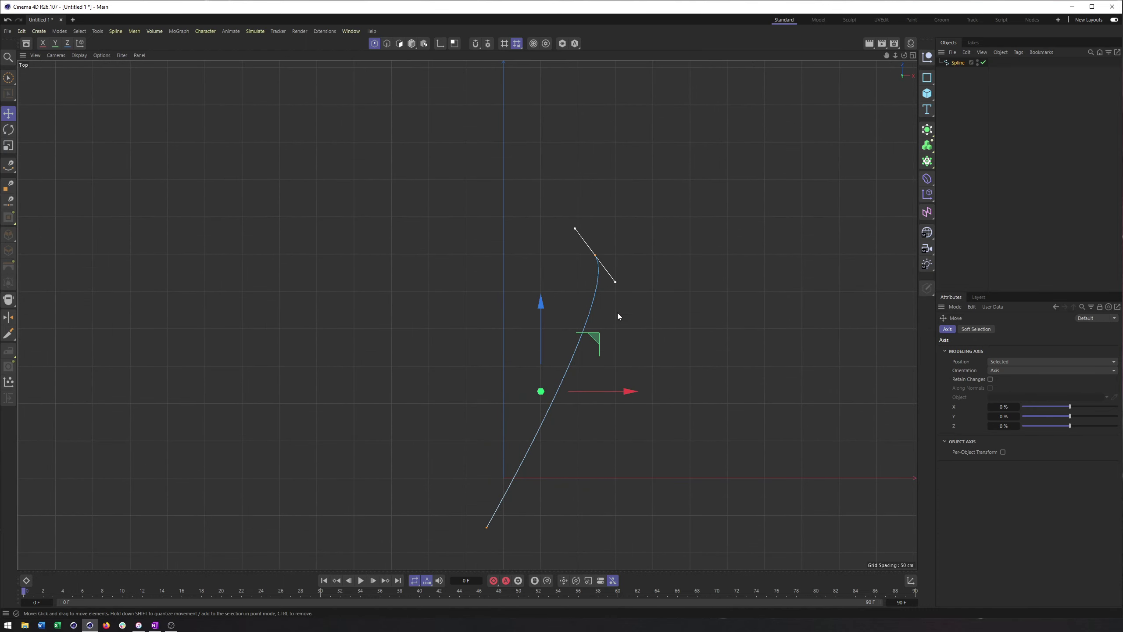
{"action": "right_click", "coordinate": [539, 425]}
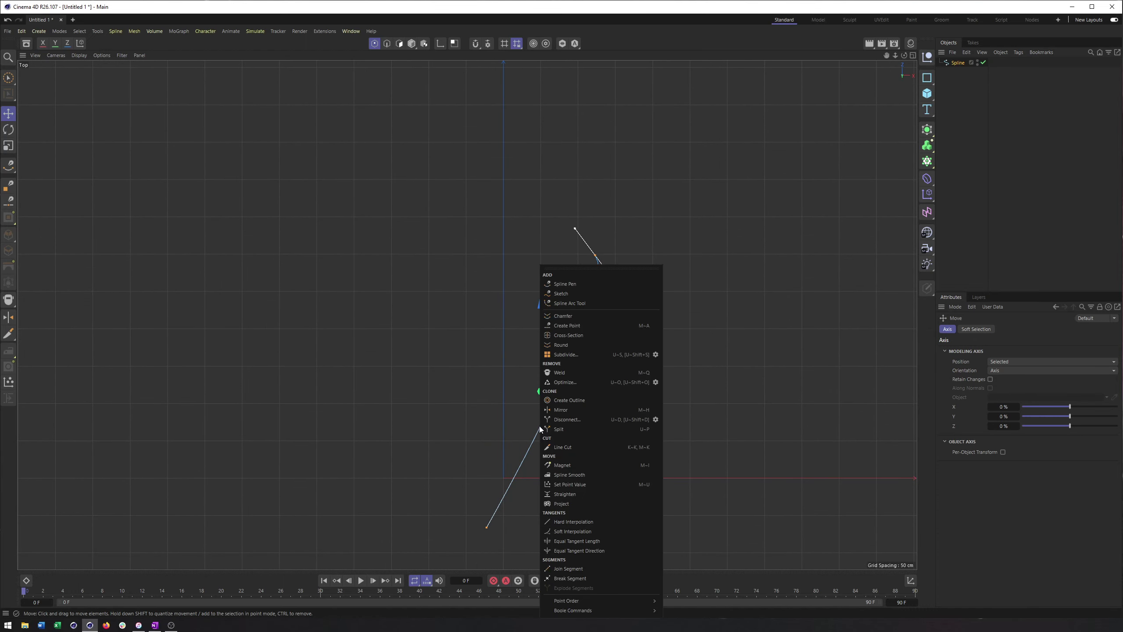
{"action": "left_click", "coordinate": [572, 534]}
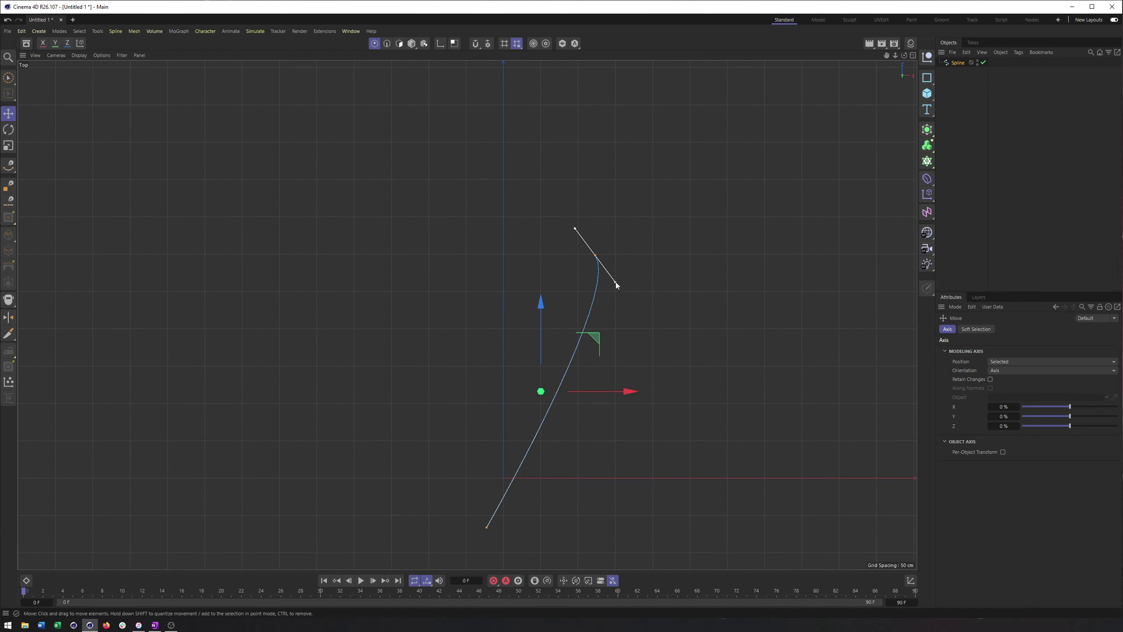
Select the top point and lengthen and re-angle its tangent in the Top view
{"action": "left_click_drag", "start_coordinate": [616, 281], "coordinate": [627, 305]}
{"action": "key", "text": "ctrl+z"}
{"action": "left_click", "coordinate": [595, 255]}
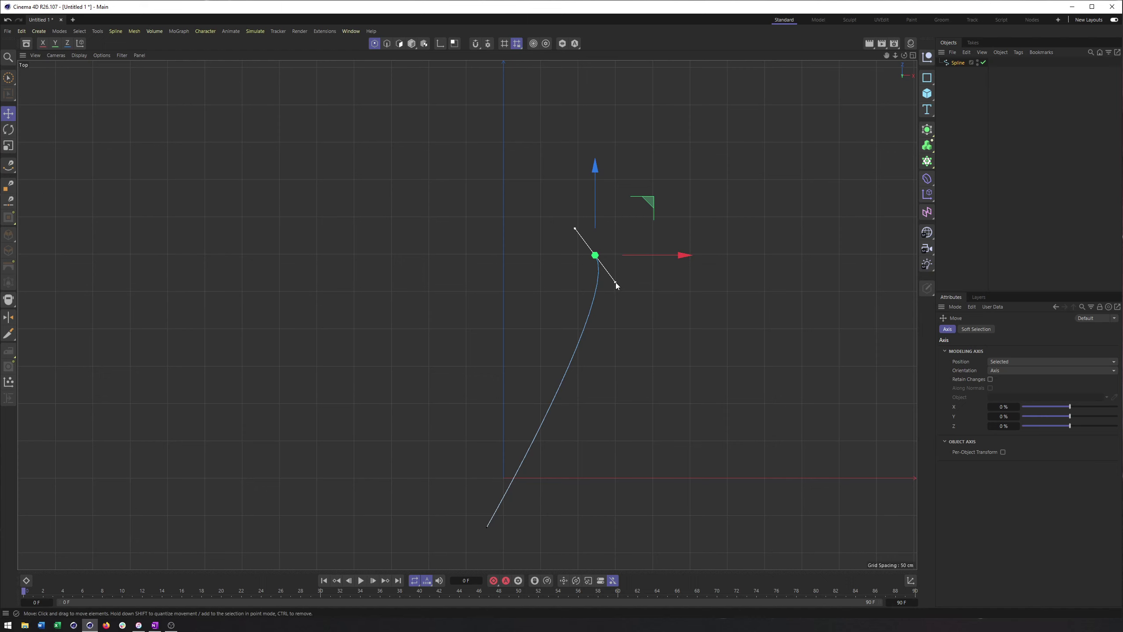
{"action": "left_click_drag", "start_coordinate": [616, 283], "coordinate": [647, 295]}
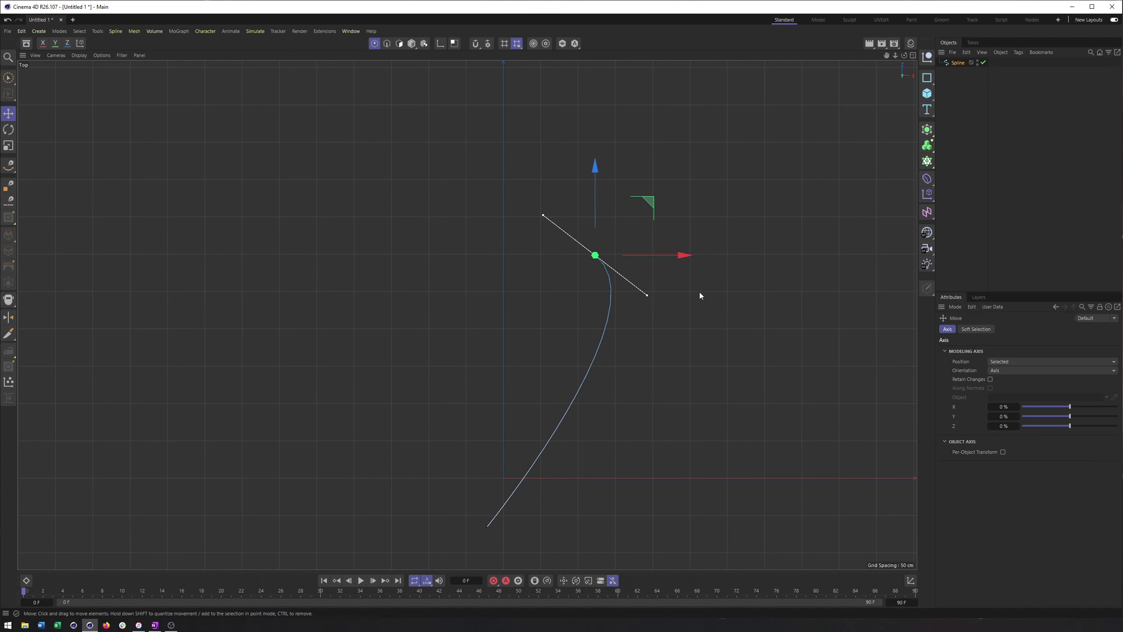
{"action": "mouse_move", "coordinate": [647, 296]}
{"action": "left_mouse_down"}
{"action": "mouse_move", "coordinate": [621, 298]}
{"action": "mouse_move", "coordinate": [639, 293]}
{"action": "left_mouse_up"}
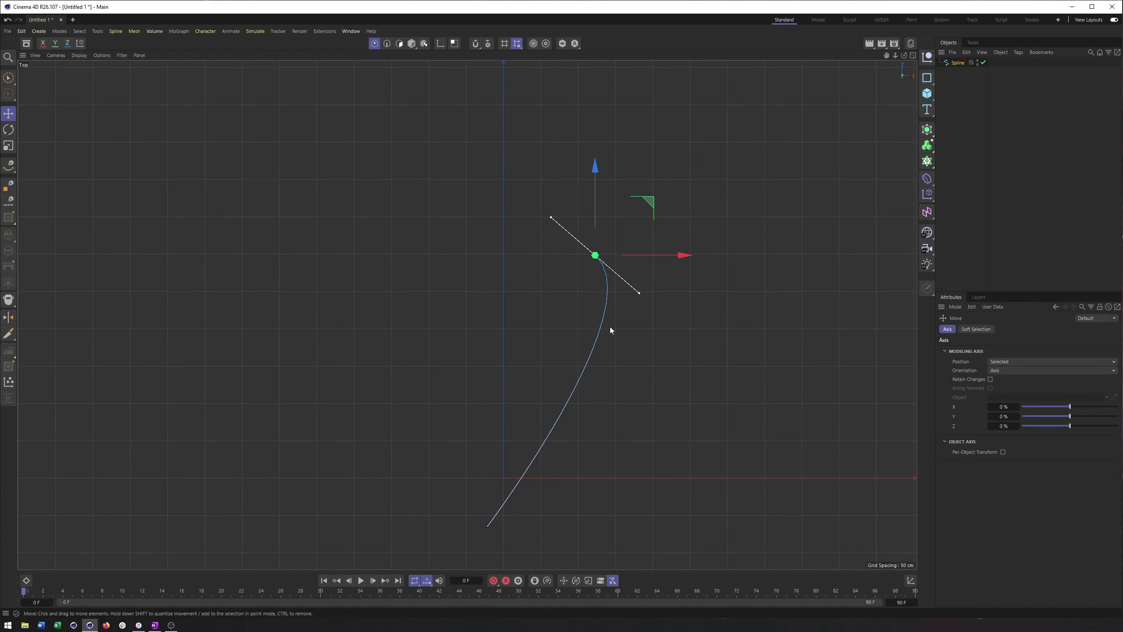
{"action": "middle_click_drag", "start_coordinate": [610, 326], "coordinate": [605, 329]}
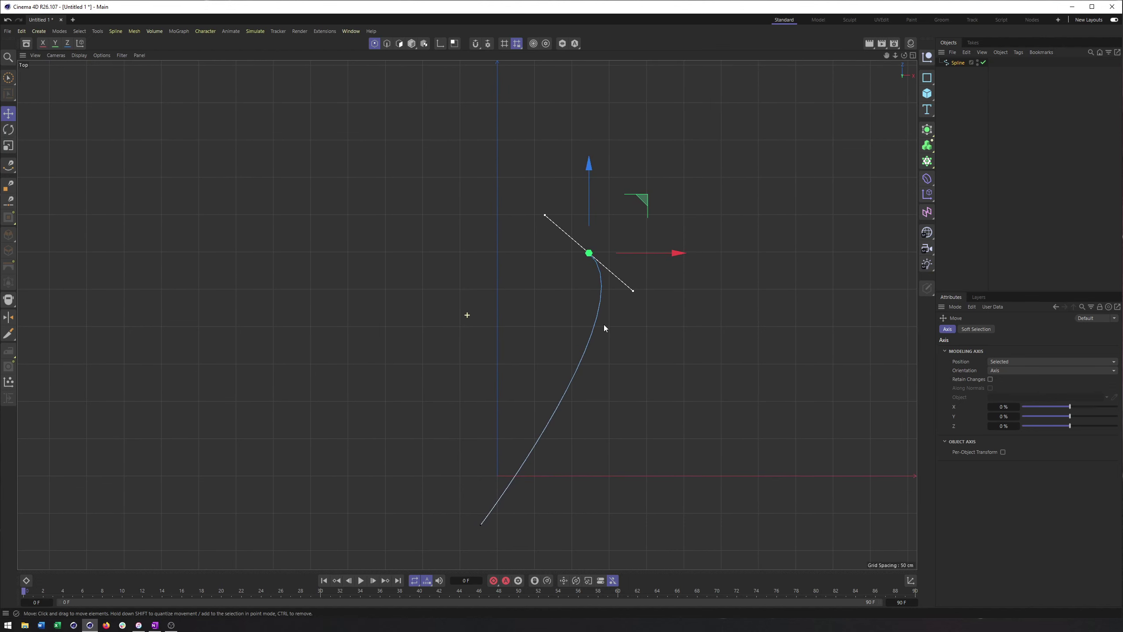
Re-angle the top tangent up-left in Perspective to hook the curve, viewed in four views
{"action": "key", "text": "F1"}
{"action": "left_click_drag", "start_coordinate": [606, 160], "coordinate": [721, 162], "text": "alt"}
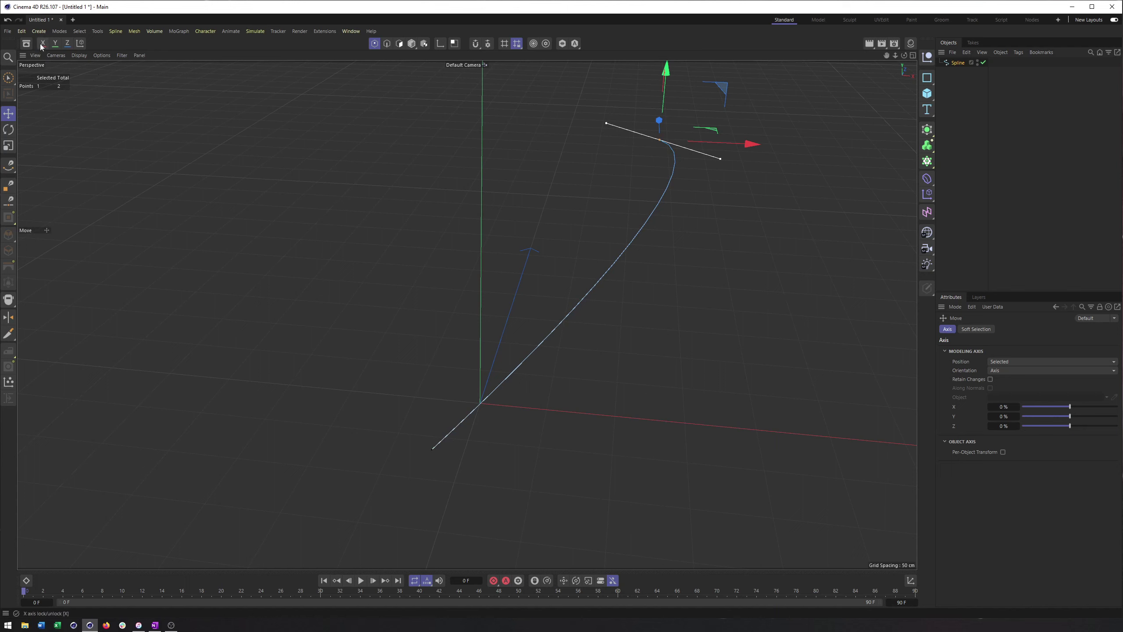
{"action": "left_click_drag", "start_coordinate": [717, 159], "coordinate": [792, 174]}
{"action": "key", "text": "ctrl+z"}
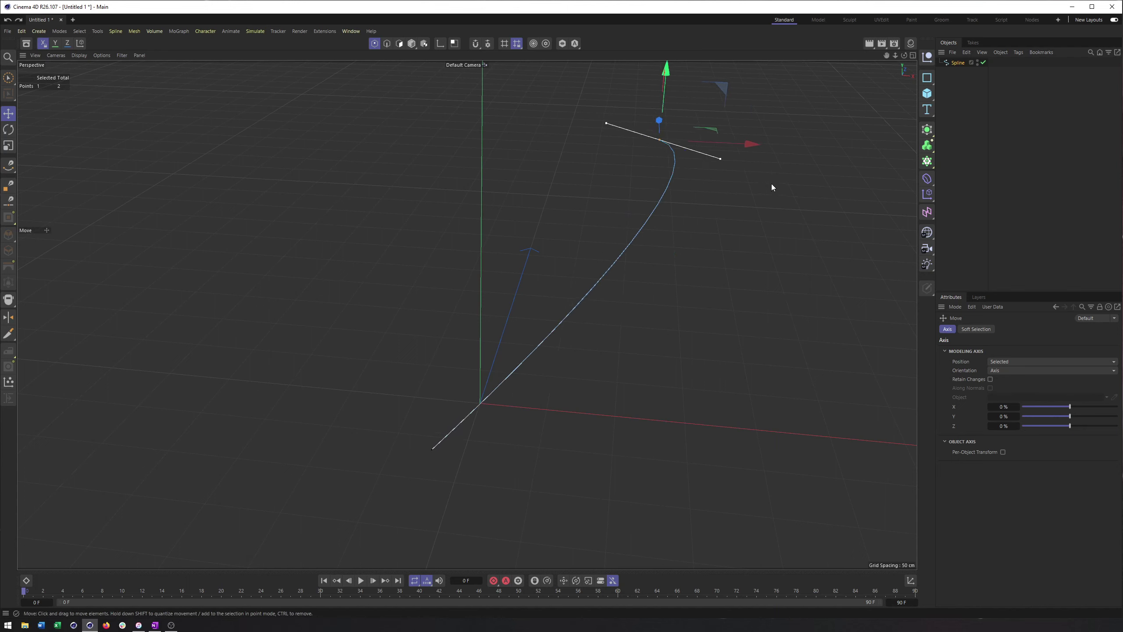
{"action": "mouse_move", "coordinate": [724, 162]}
{"action": "left_mouse_down"}
{"action": "mouse_move", "coordinate": [686, 175]}
{"action": "mouse_move", "coordinate": [762, 165]}
{"action": "mouse_move", "coordinate": [704, 167]}
{"action": "mouse_move", "coordinate": [754, 165]}
{"action": "mouse_move", "coordinate": [730, 162]}
{"action": "left_mouse_up"}
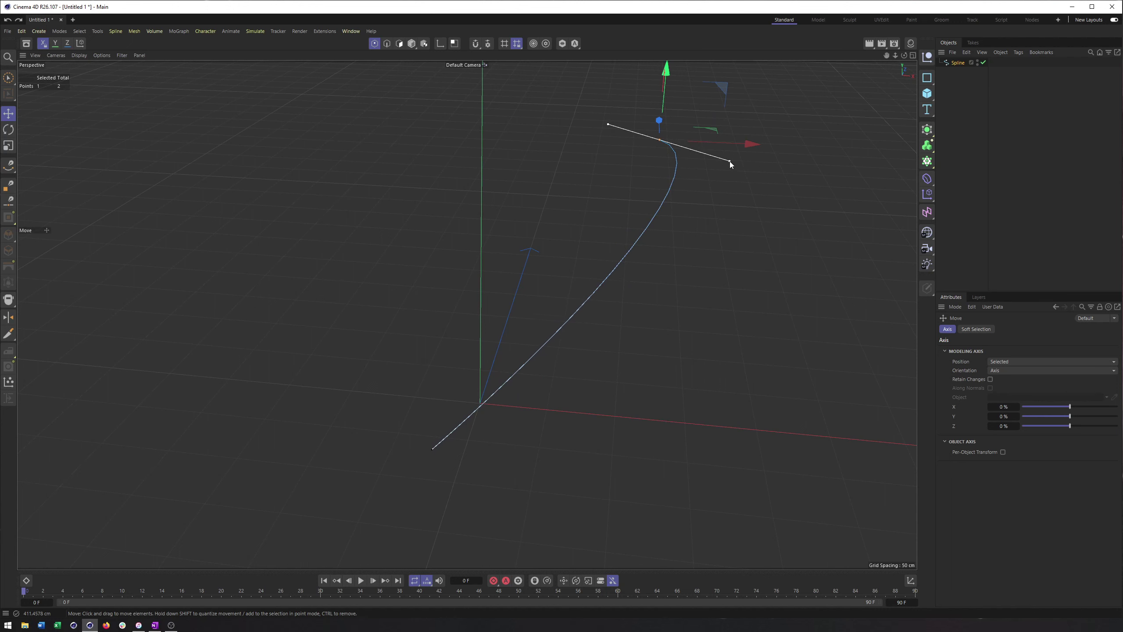
{"action": "left_click", "coordinate": [912, 55]}
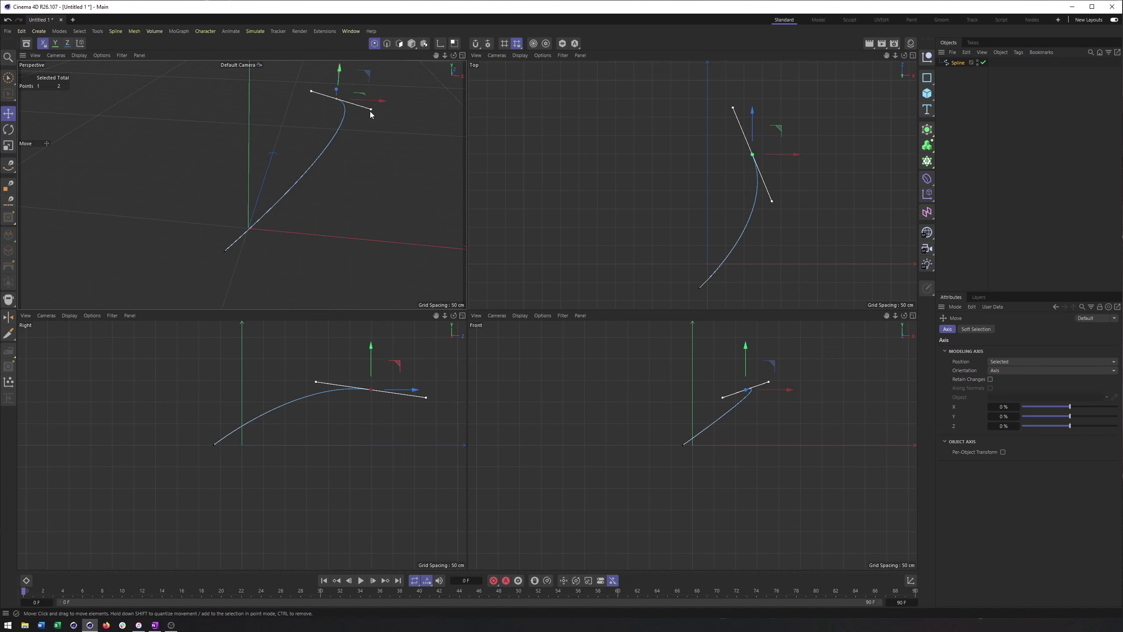
Bend the spline with its tangent handle and set the start point to Soft Interpolation
{"action": "mouse_move", "coordinate": [371, 111]}
{"action": "left_mouse_down"}
{"action": "mouse_move", "coordinate": [349, 120]}
{"action": "mouse_move", "coordinate": [366, 114]}
{"action": "left_mouse_up"}
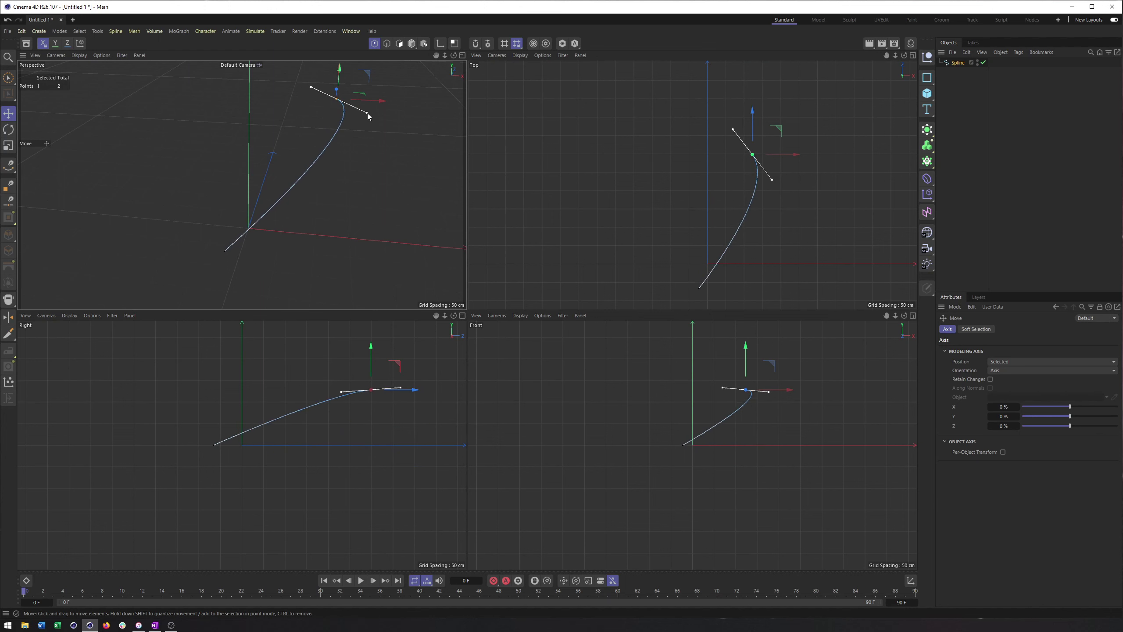
{"action": "left_click", "coordinate": [699, 288]}
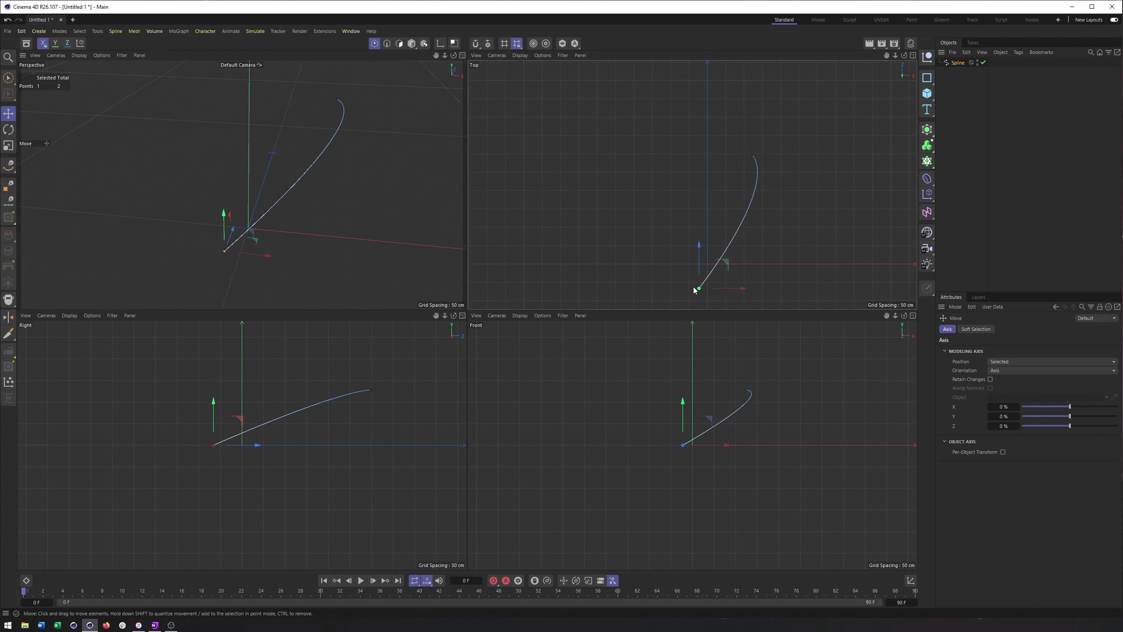
{"action": "right_click", "coordinate": [661, 284]}
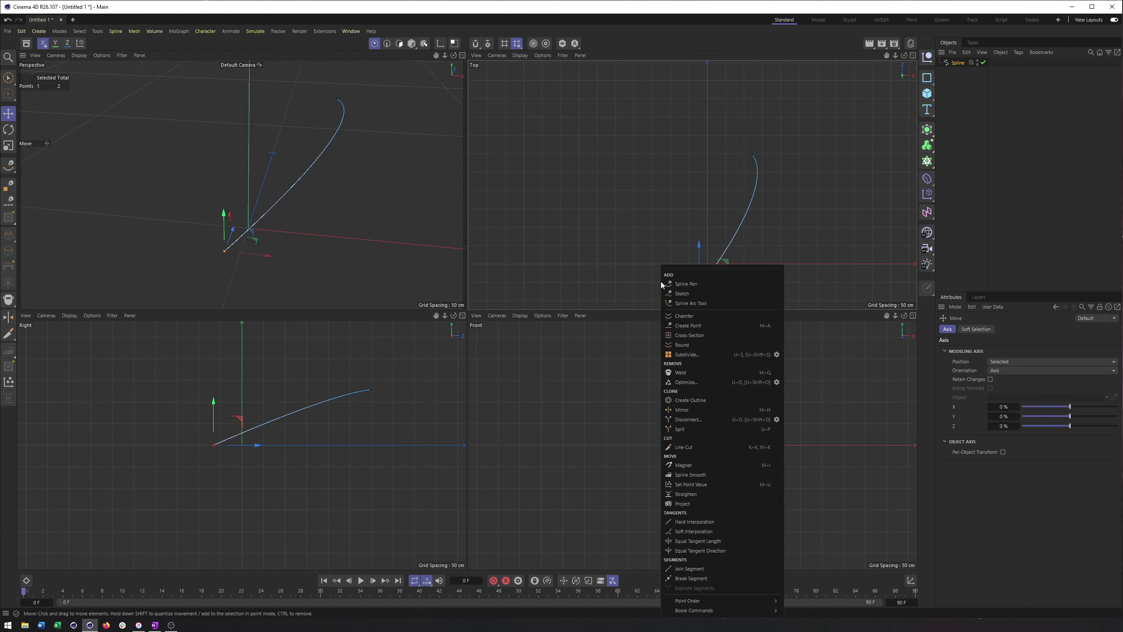
{"action": "left_click", "coordinate": [693, 522]}
{"action": "right_click", "coordinate": [666, 256]}
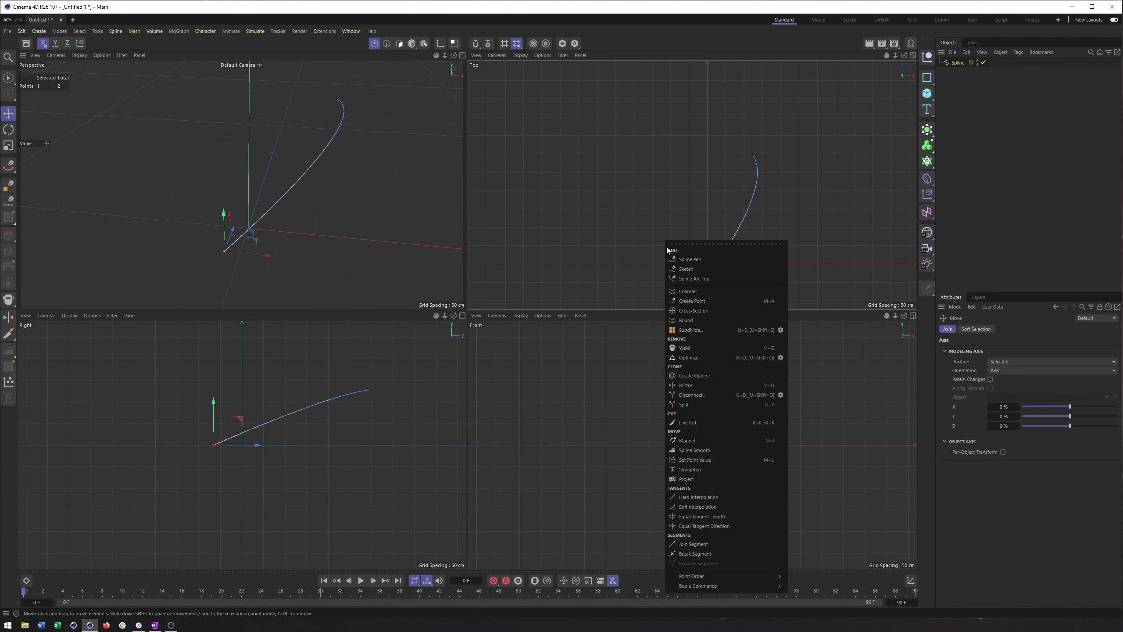
{"action": "left_click", "coordinate": [691, 505]}
Pull the end point's tangent to curve the spline into a smooth arc, then maximize Perspective
{"action": "scroll", "coordinate": [703, 284], "scroll_direction": "up", "scroll_amount": 10}
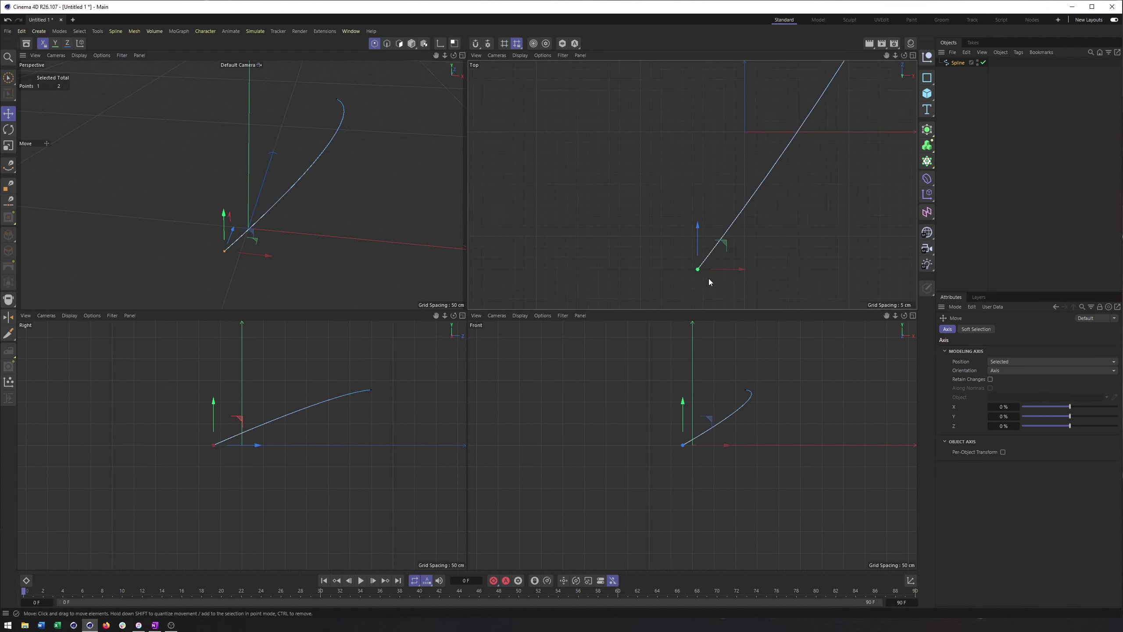
{"action": "middle_click_drag", "start_coordinate": [714, 292], "coordinate": [743, 200], "text": "alt"}
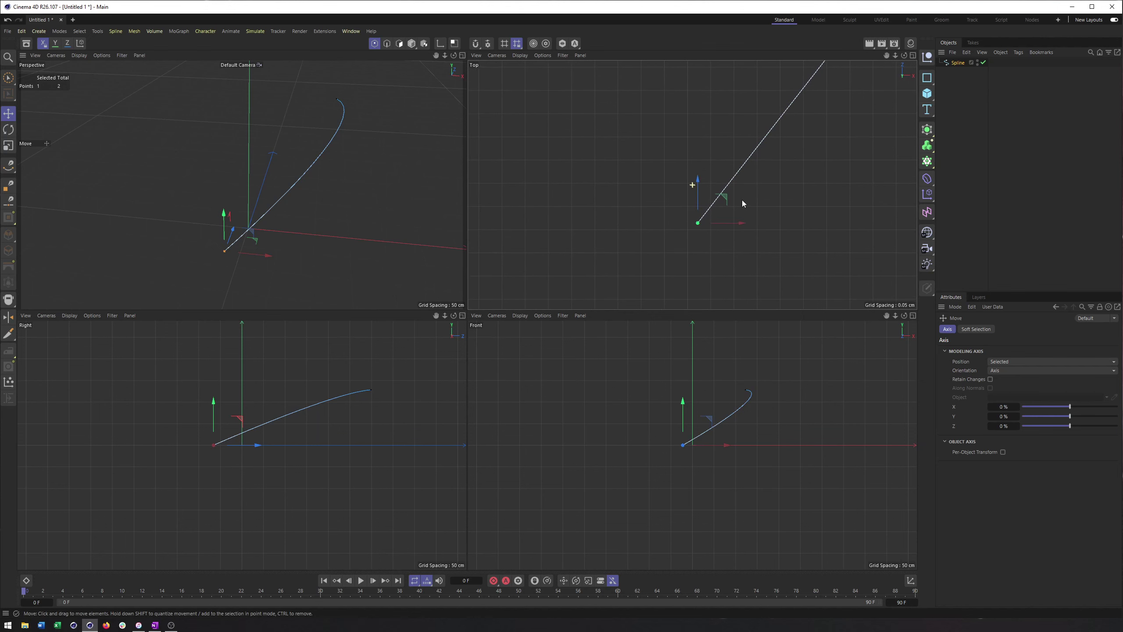
{"action": "scroll", "coordinate": [700, 227], "scroll_direction": "up", "scroll_amount": 3}
{"action": "scroll", "coordinate": [768, 220], "scroll_direction": "down", "scroll_amount": 13}
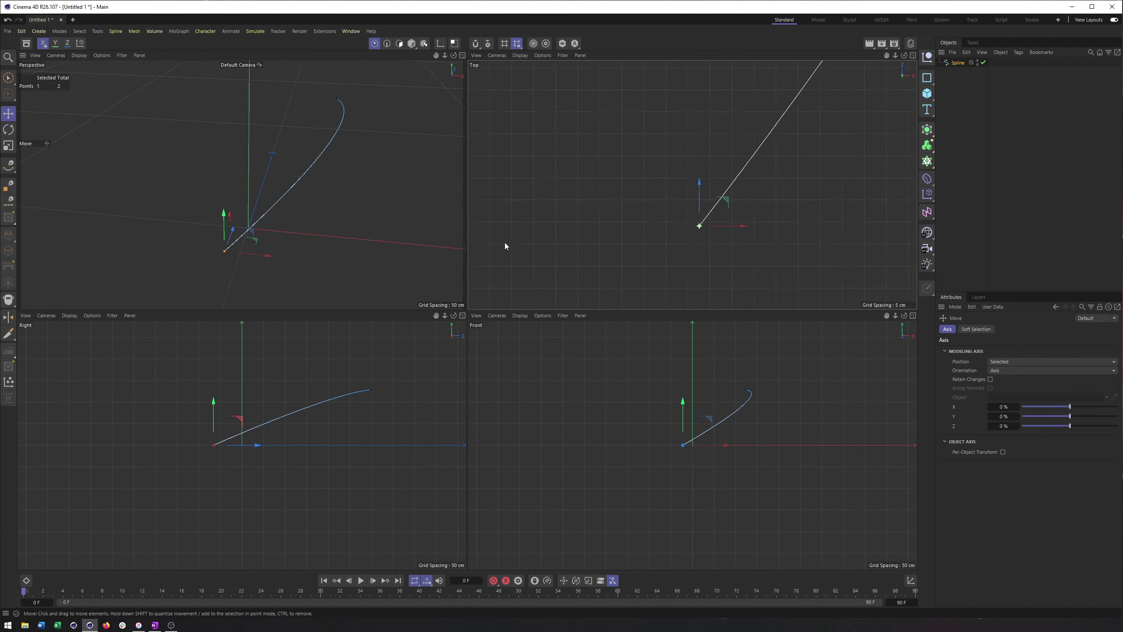
{"action": "scroll", "coordinate": [769, 220], "scroll_direction": "up", "scroll_amount": 3}
{"action": "scroll", "coordinate": [793, 180], "scroll_direction": "down", "scroll_amount": 1}
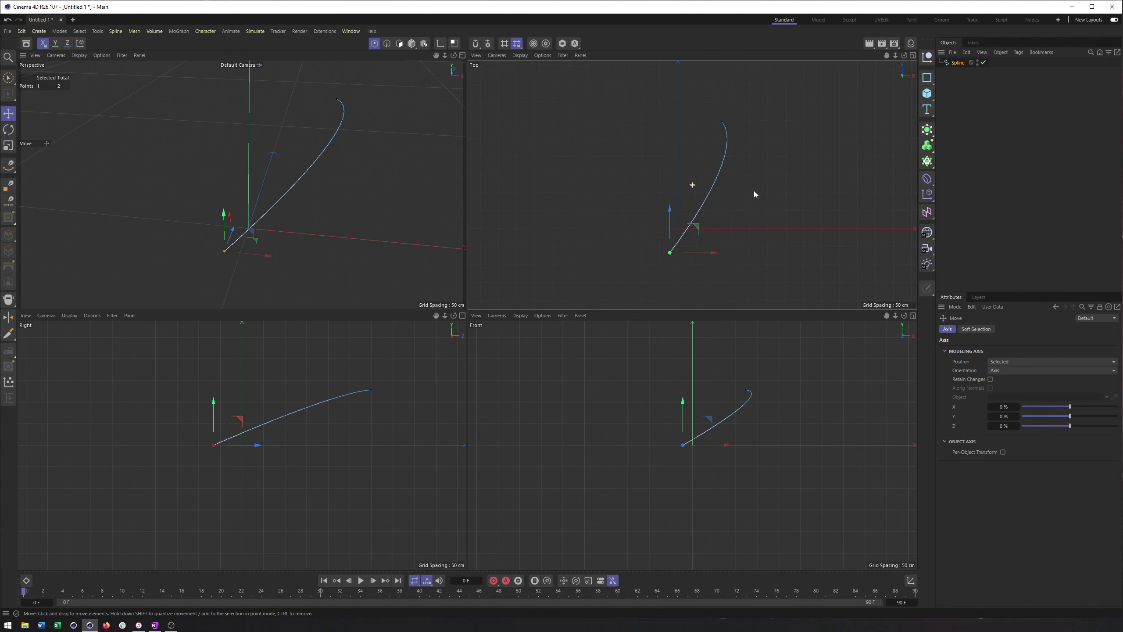
{"action": "left_click_drag", "start_coordinate": [729, 121], "coordinate": [623, 293]}
{"action": "left_click", "coordinate": [612, 211]}
{"action": "key", "text": "F1"}
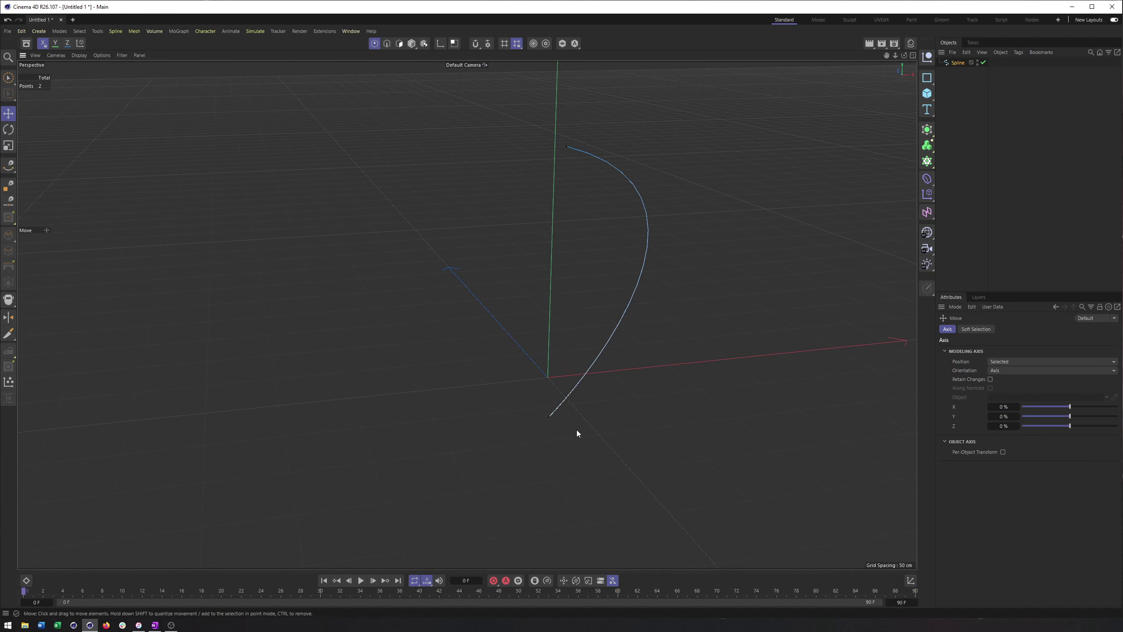
Add a Sweep generator and place the Spline under it as its path
{"action": "left_click", "coordinate": [931, 133]}
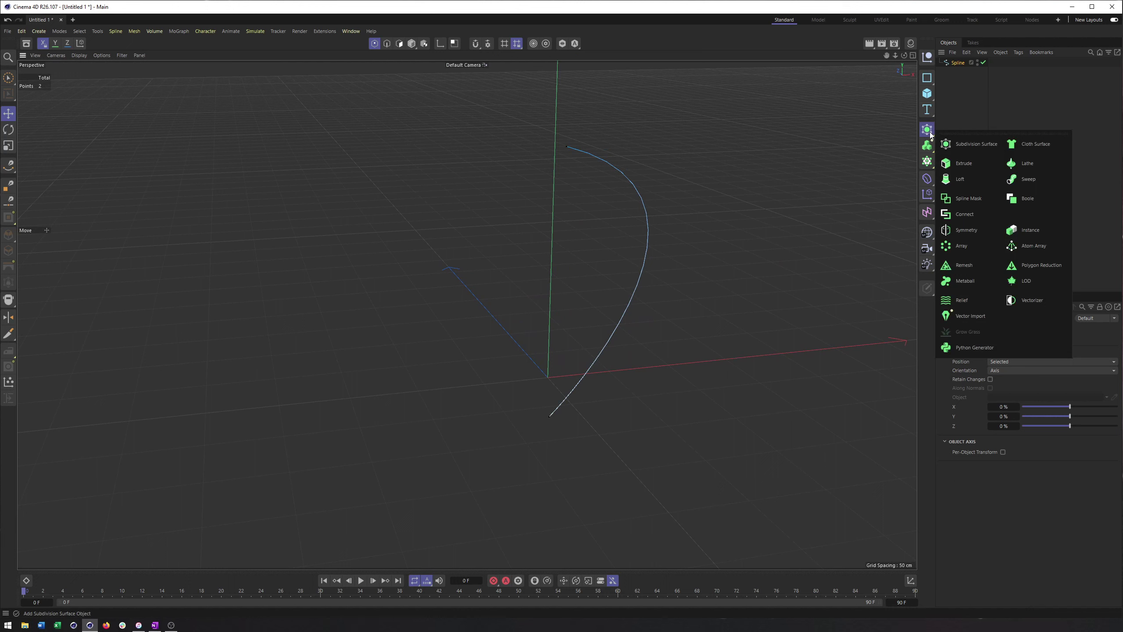
{"action": "left_click", "coordinate": [1024, 179]}
{"action": "left_click_drag", "start_coordinate": [957, 67], "coordinate": [955, 66]}
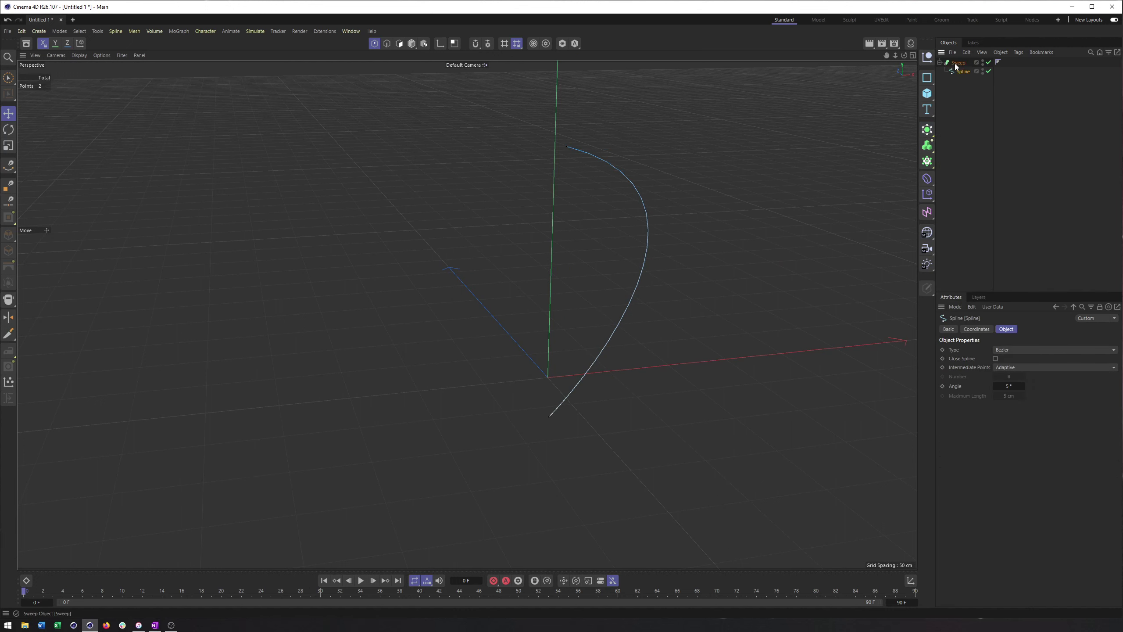
Add a Circle profile to the Sweep and scale it down to thin the tube
{"action": "left_click", "coordinate": [927, 77]}
{"action": "left_click", "coordinate": [990, 91]}
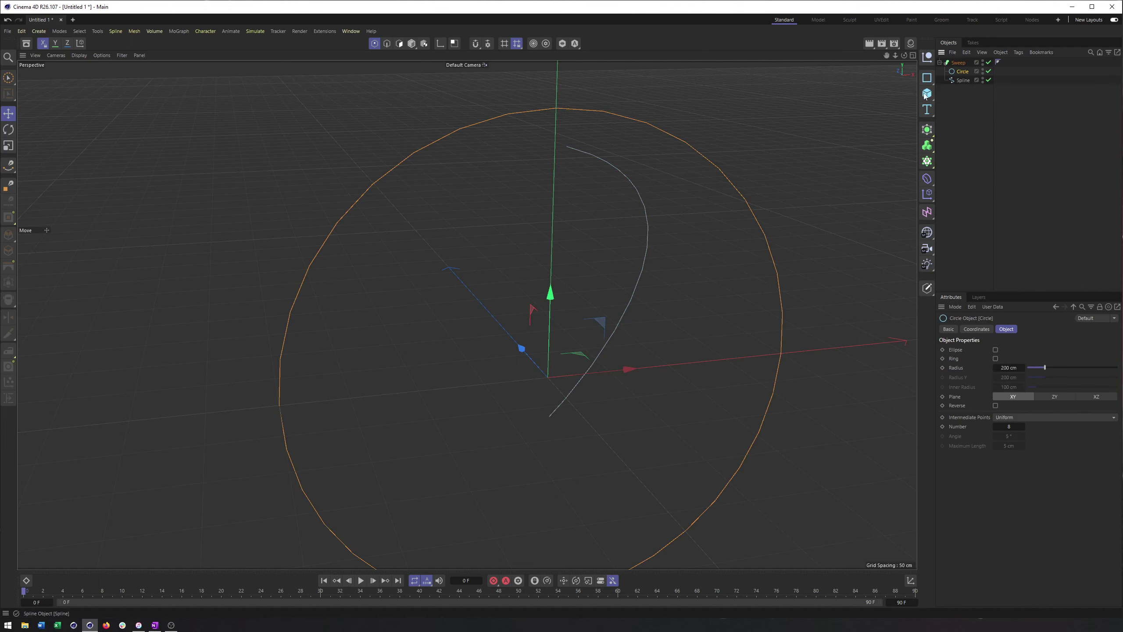
{"action": "key", "text": "t"}
{"action": "left_click_drag", "start_coordinate": [807, 121], "coordinate": [492, 177]}
{"action": "left_click_drag", "start_coordinate": [666, 248], "coordinate": [664, 253], "text": "alt"}
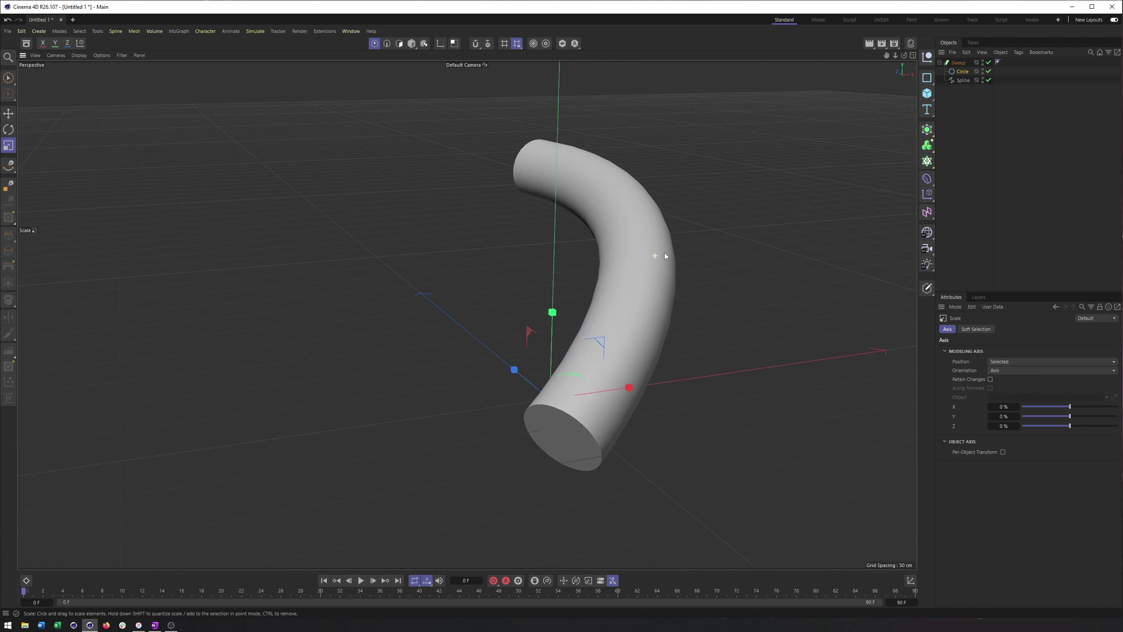
Turn off the Sweep's Start Cap and End Cap in its Caps settings
{"action": "left_click", "coordinate": [957, 64]}
{"action": "left_click", "coordinate": [1027, 329]}
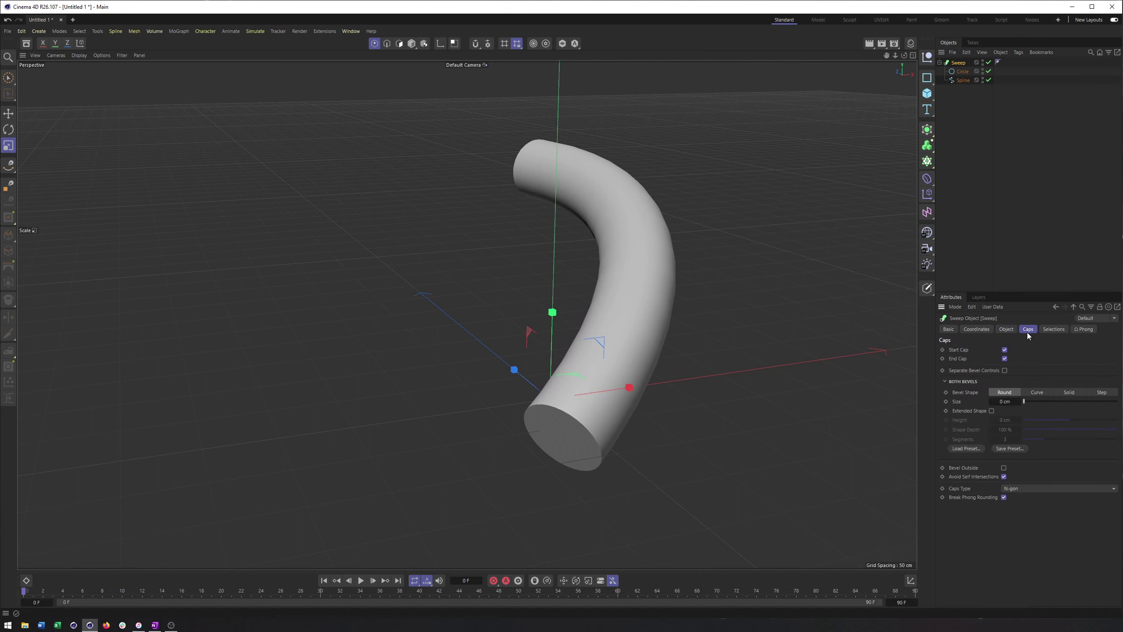
{"action": "left_click", "coordinate": [1004, 350]}
{"action": "left_click", "coordinate": [1004, 358]}
Change the viewport display filter and orbit inside the open tube
{"action": "left_click_drag", "start_coordinate": [654, 361], "coordinate": [700, 315], "text": "alt"}
{"action": "scroll", "coordinate": [719, 295], "scroll_direction": "up", "scroll_amount": 10}
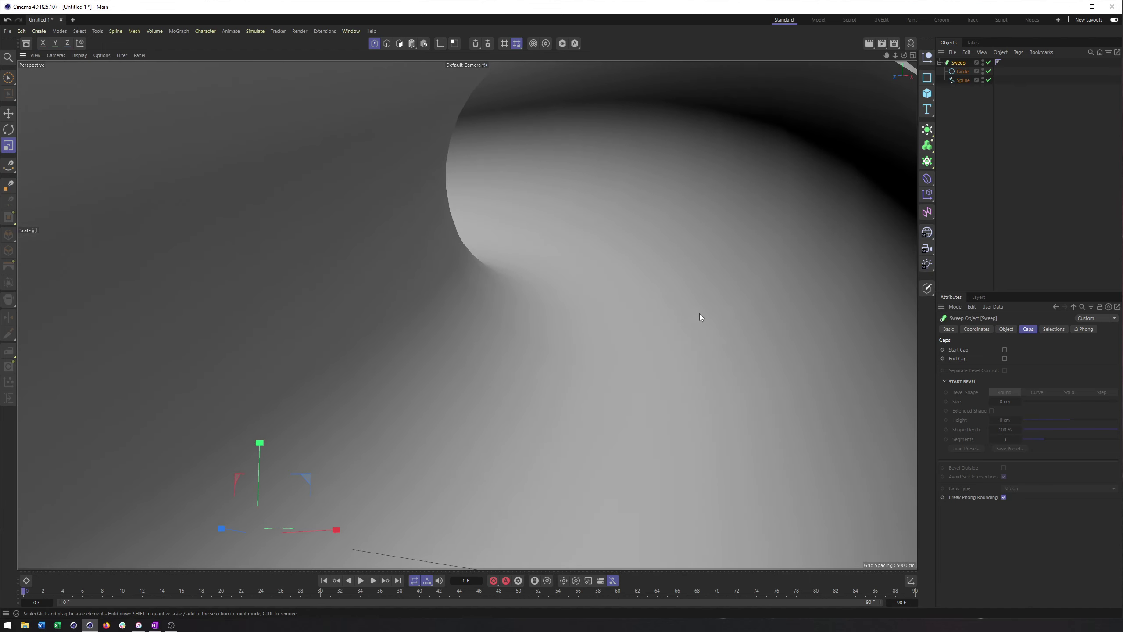
{"action": "left_click", "coordinate": [121, 55]}
{"action": "left_click", "coordinate": [138, 113]}
{"action": "left_click_drag", "start_coordinate": [698, 235], "coordinate": [638, 276], "text": "alt"}
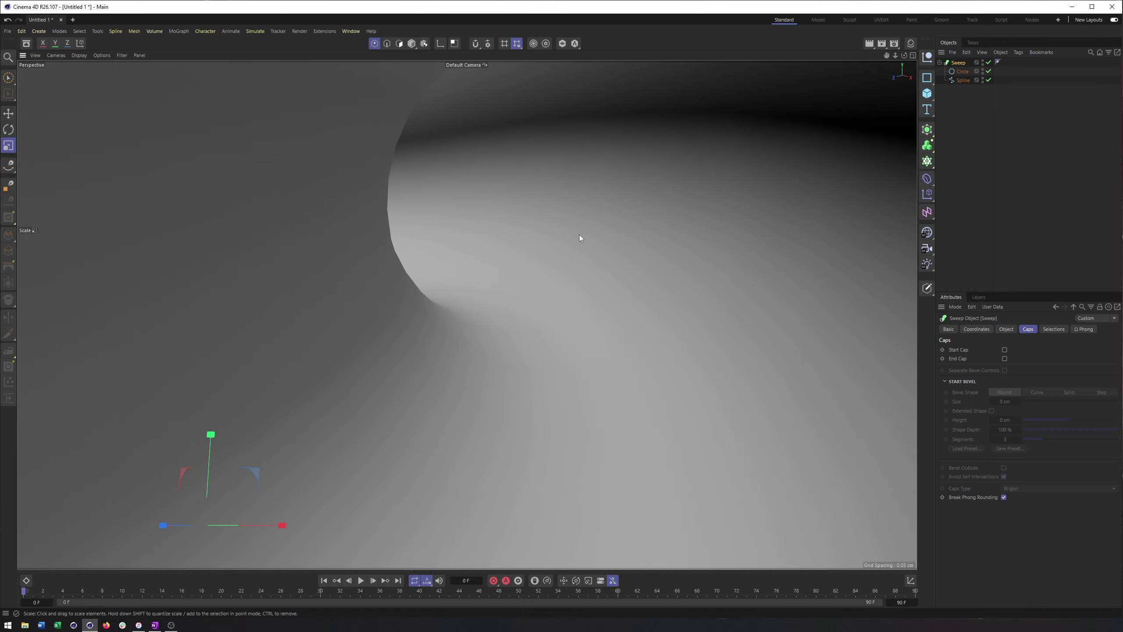
{"action": "left_click_drag", "start_coordinate": [698, 251], "coordinate": [650, 276], "text": "alt"}
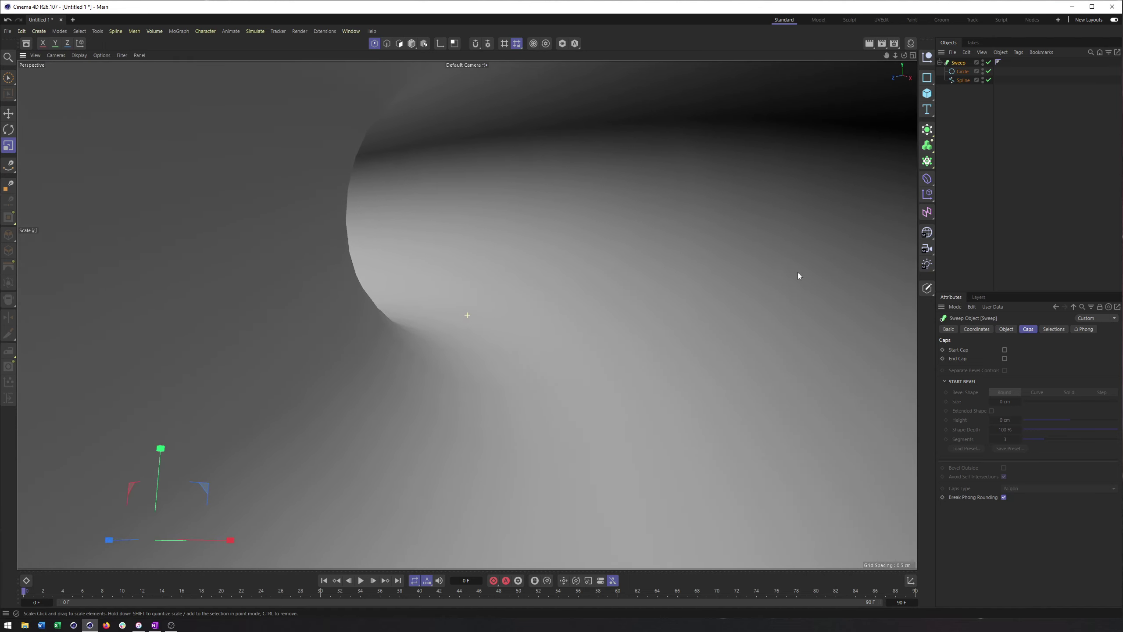
Add a Camera with a Protection tag and look through it
{"action": "left_click", "coordinate": [927, 249]}
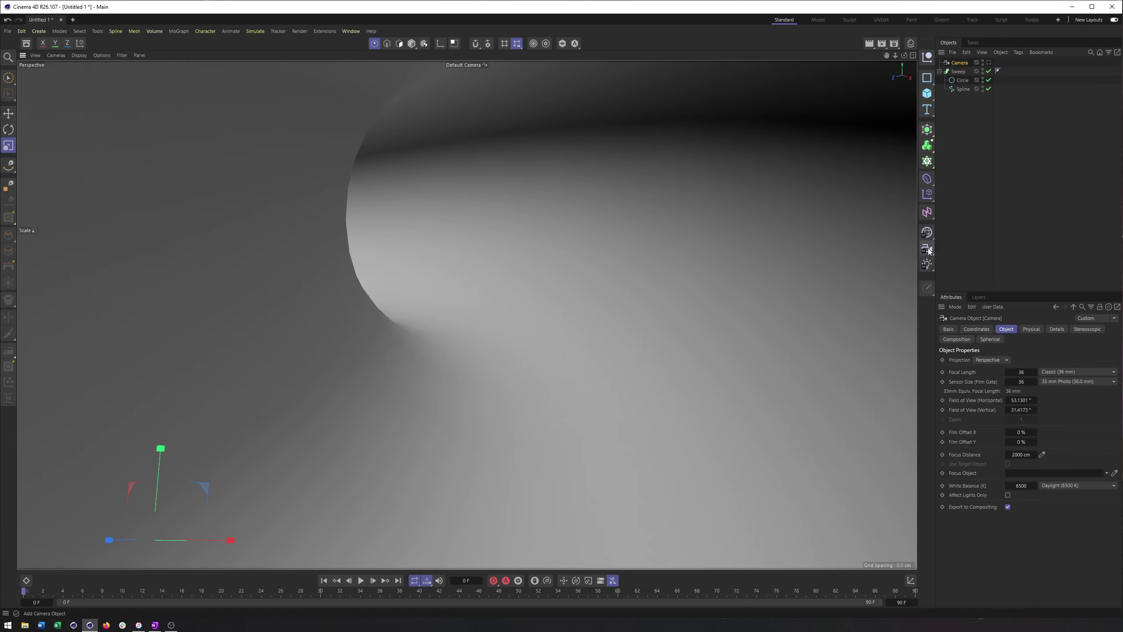
{"action": "right_click", "coordinate": [954, 61]}
{"action": "mouse_move", "coordinate": [995, 179]}
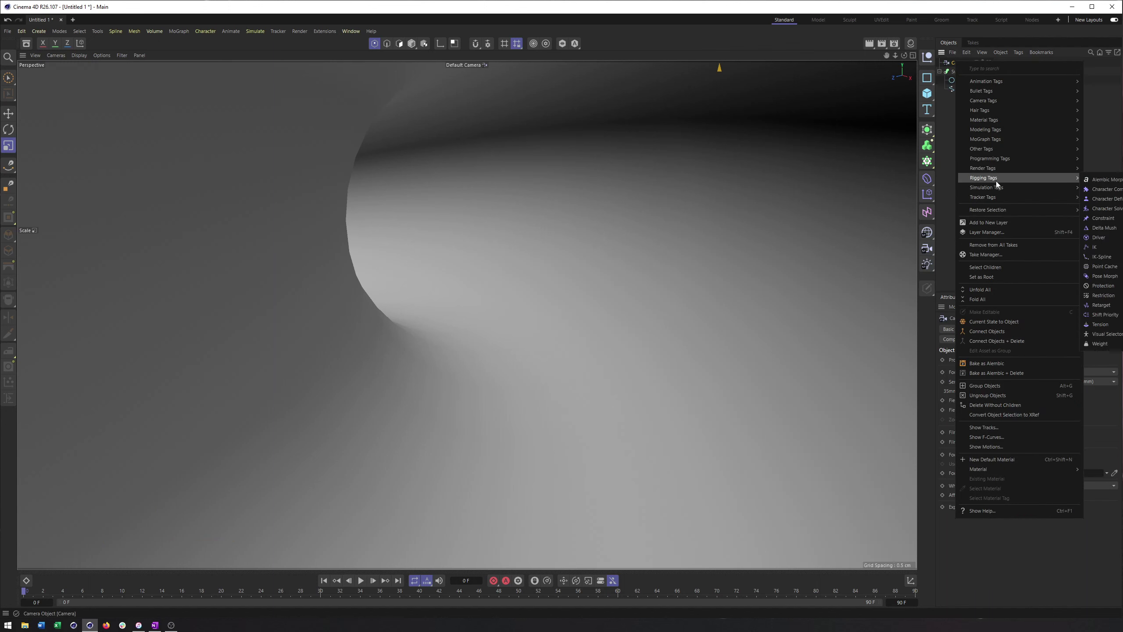
{"action": "left_click", "coordinate": [1103, 286]}
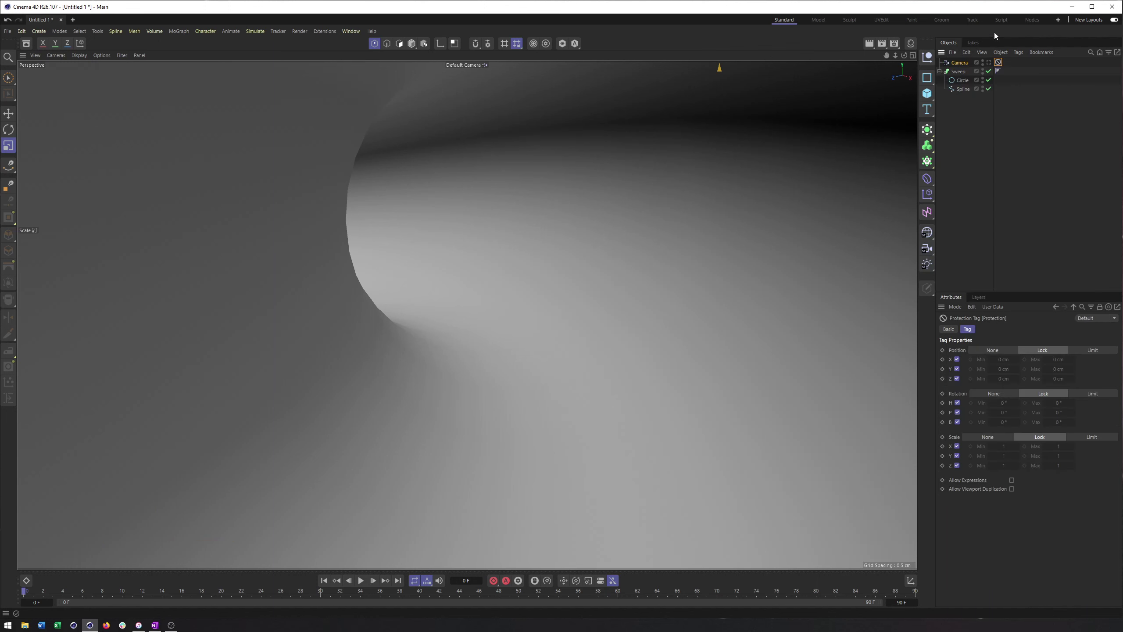
{"action": "left_click", "coordinate": [990, 63]}
Move the spline's far end point to bend the tube upward, and display Gouraud Shading with Lines
{"action": "left_click", "coordinate": [912, 56]}
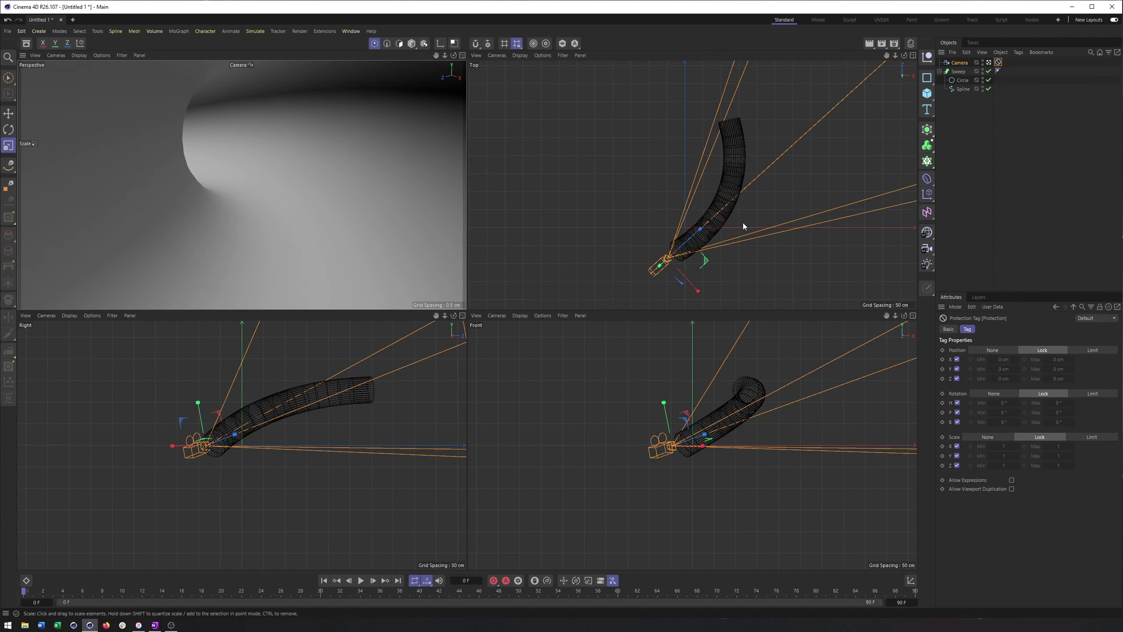
{"action": "left_click", "coordinate": [959, 89]}
{"action": "left_click", "coordinate": [719, 125]}
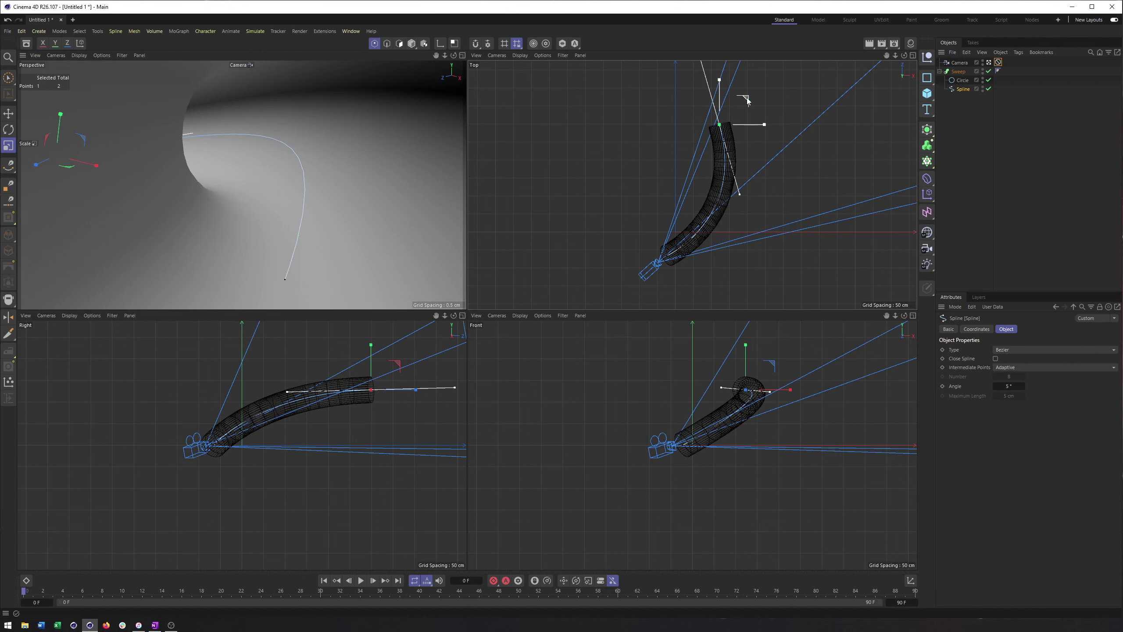
{"action": "key", "text": "e"}
{"action": "left_click_drag", "start_coordinate": [747, 101], "coordinate": [760, 49]}
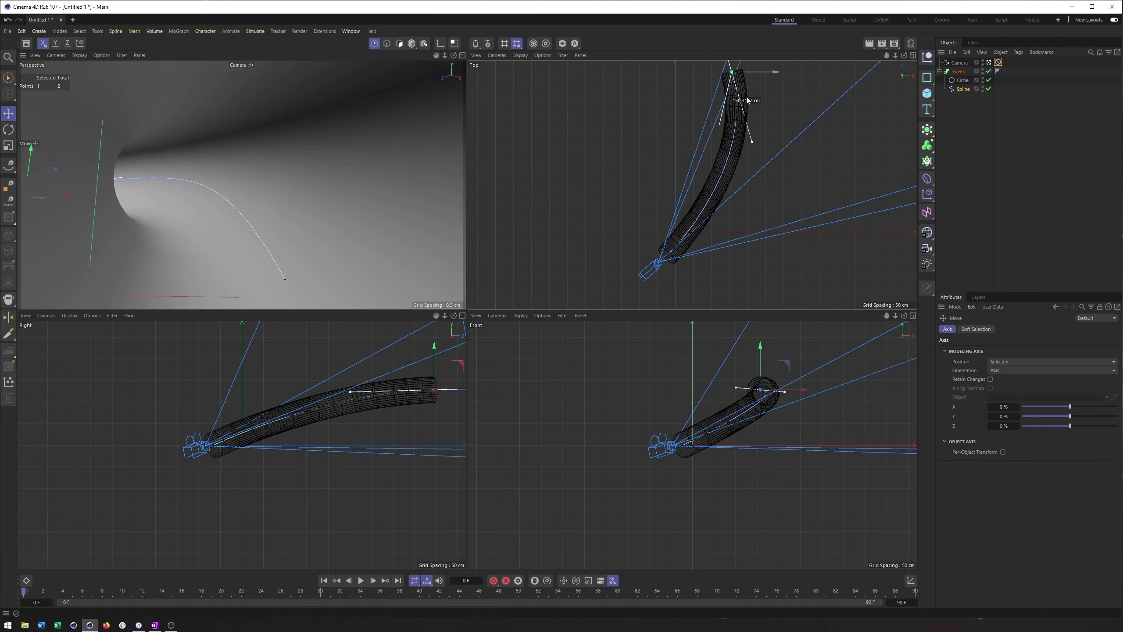
{"action": "left_click_drag", "start_coordinate": [770, 374], "coordinate": [856, 356]}
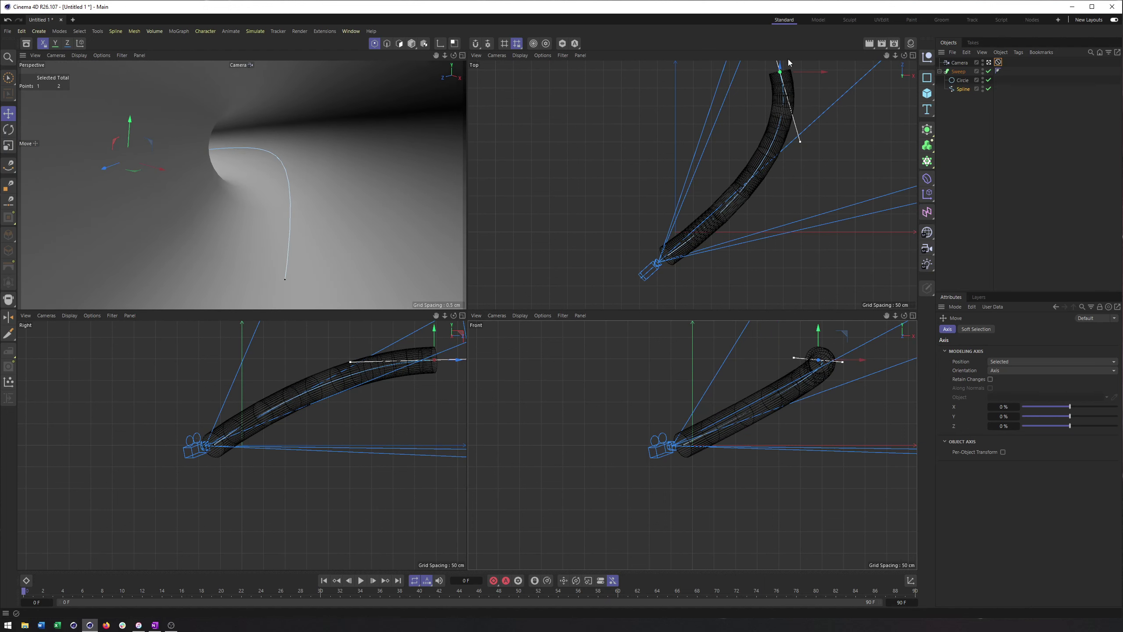
{"action": "left_click", "coordinate": [79, 55]}
{"action": "left_click", "coordinate": [102, 87]}
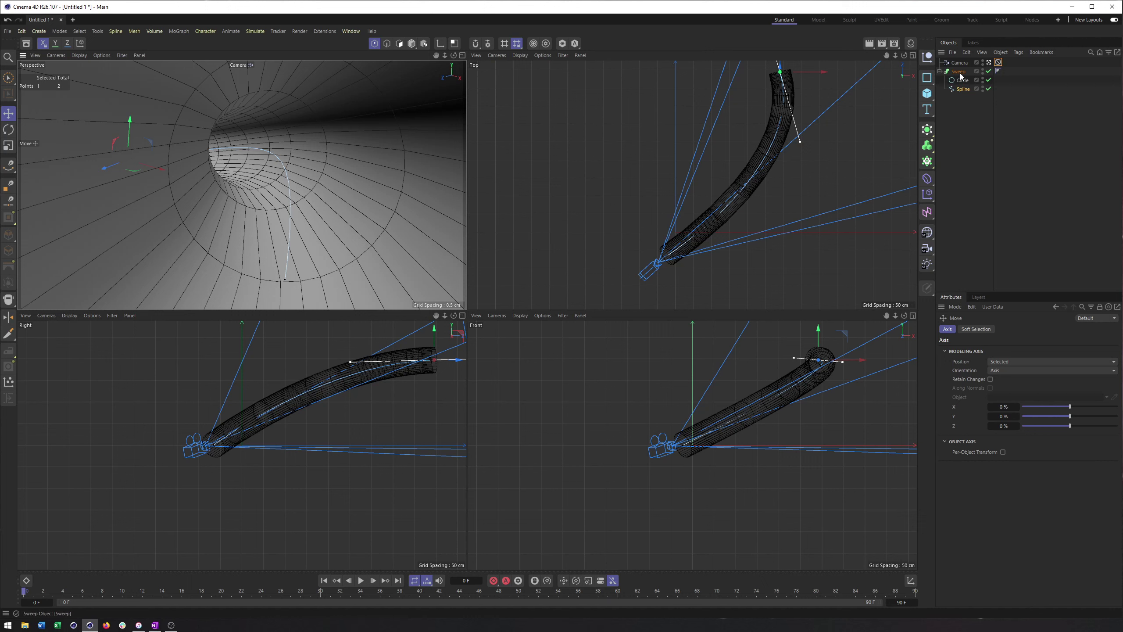
Set the Spline's Intermediate Points to Natural with Number 30, then stop viewing through the Camera
{"action": "left_click", "coordinate": [962, 89]}
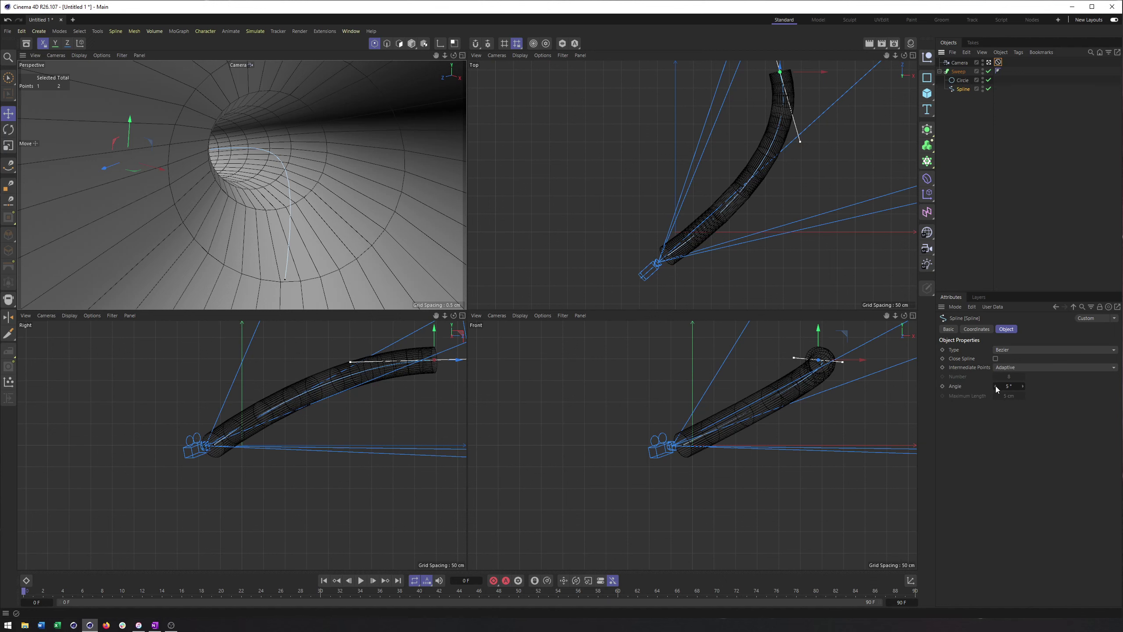
{"action": "left_click", "coordinate": [1013, 369]}
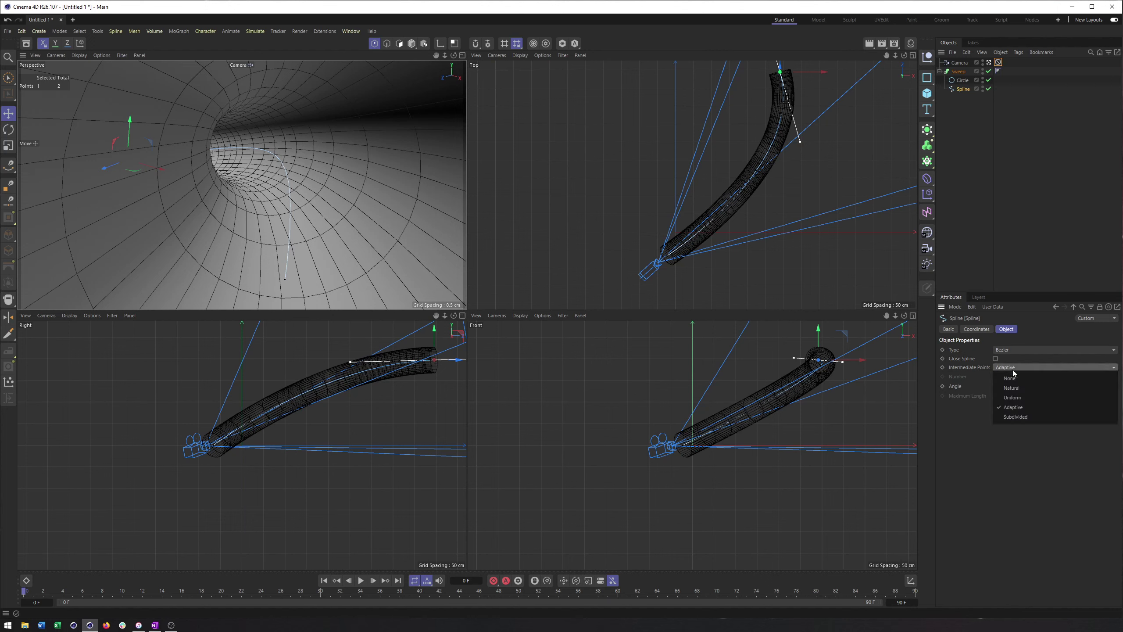
{"action": "left_click", "coordinate": [1019, 388]}
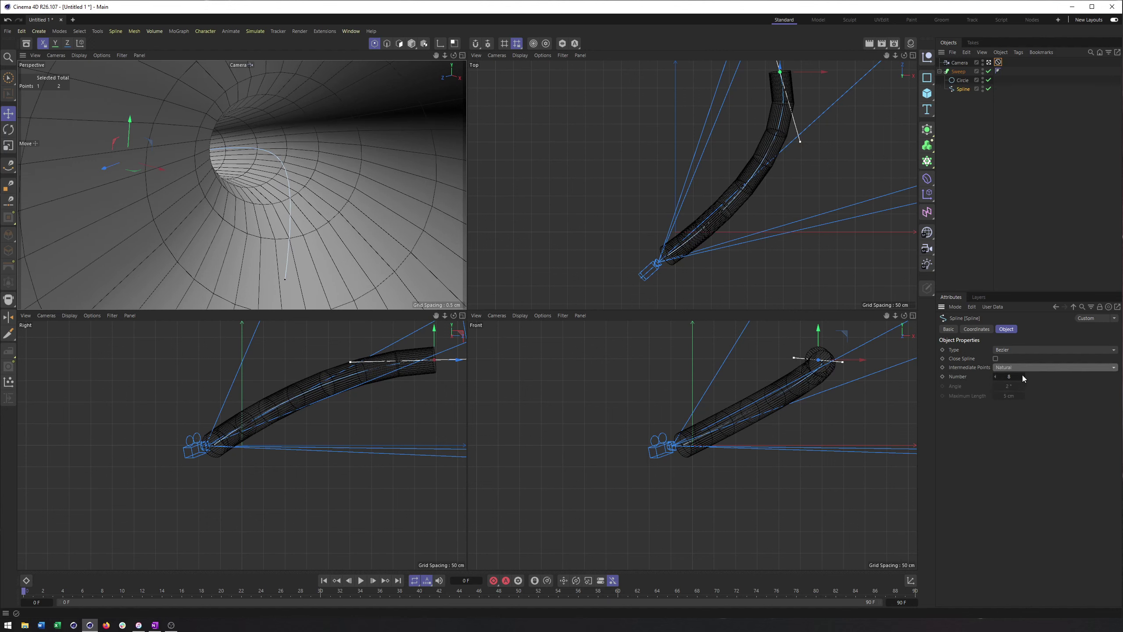
{"action": "left_click_drag", "start_coordinate": [1022, 378], "coordinate": [1053, 377]}
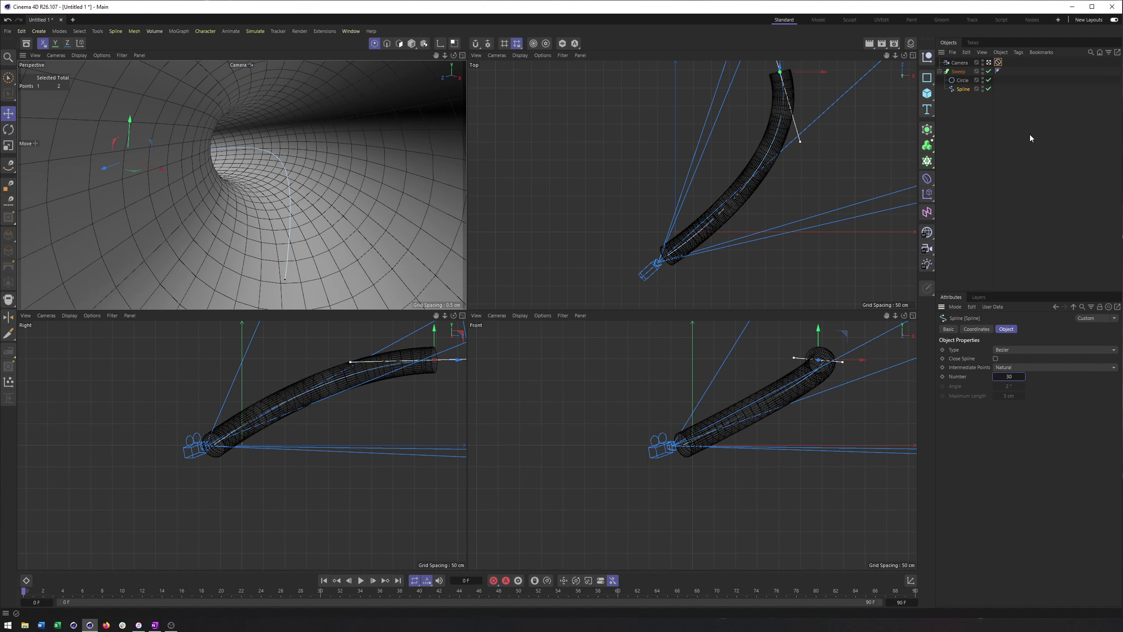
{"action": "left_click", "coordinate": [961, 81]}
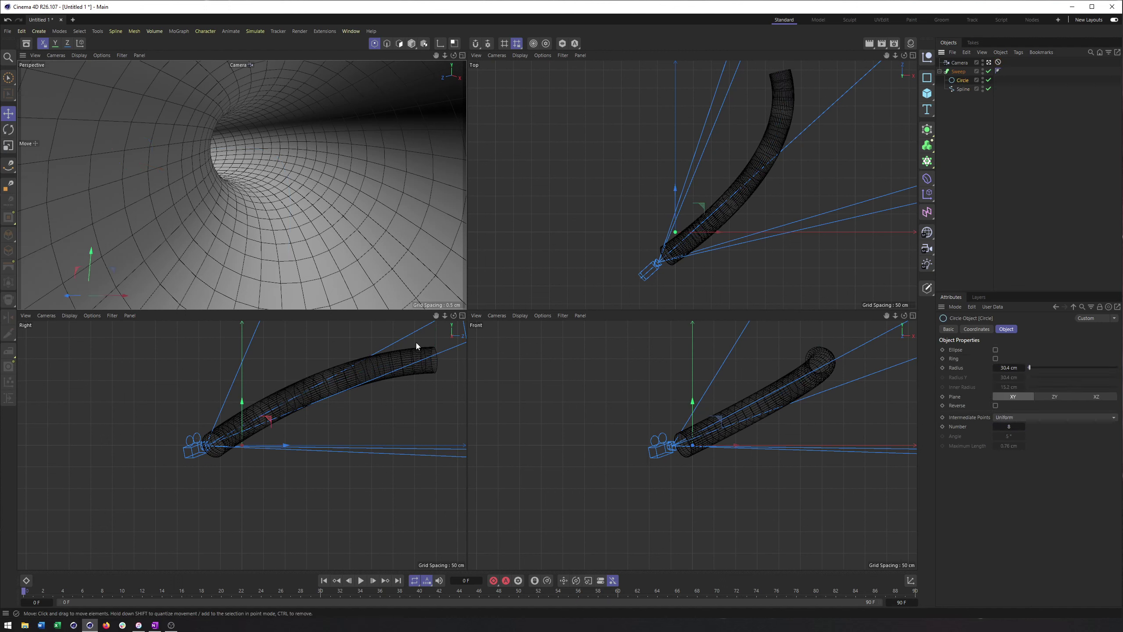
{"action": "left_click", "coordinate": [989, 62]}
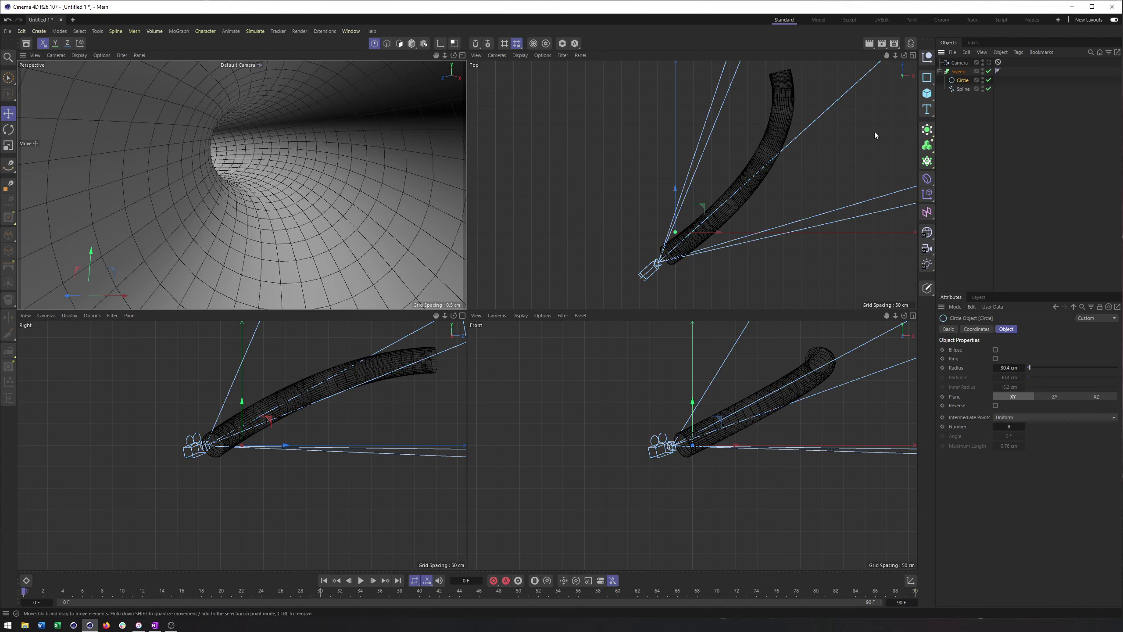
Add a Cylinder, move it left beside the tube, and frame it in Perspective
{"action": "scroll", "coordinate": [708, 235], "scroll_direction": "up", "scroll_amount": 5}
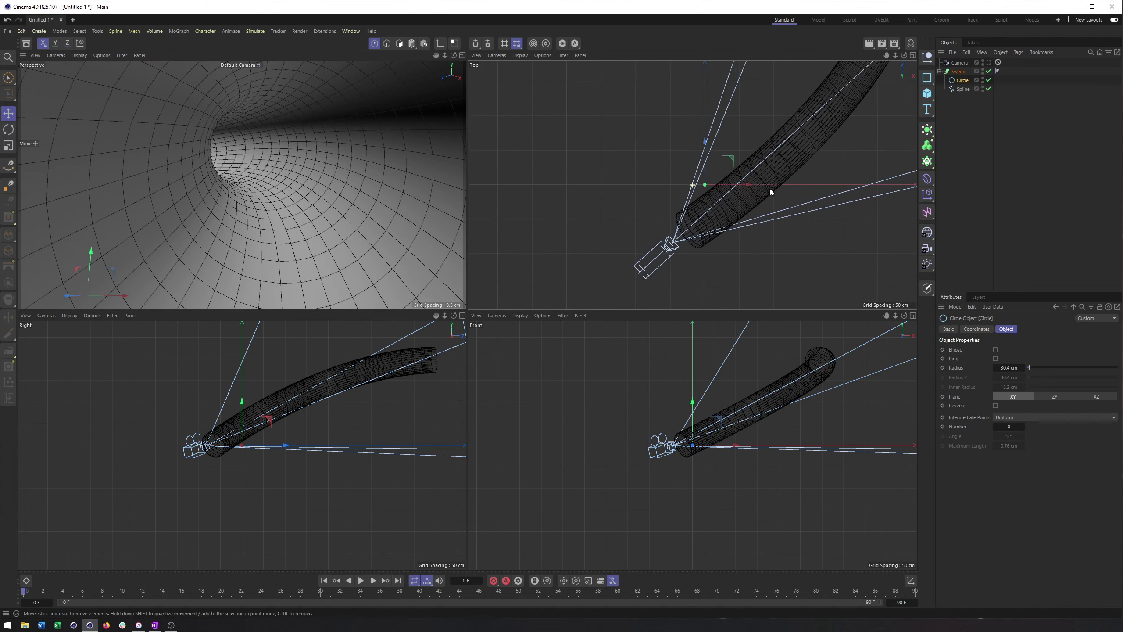
{"action": "left_click", "coordinate": [927, 93]}
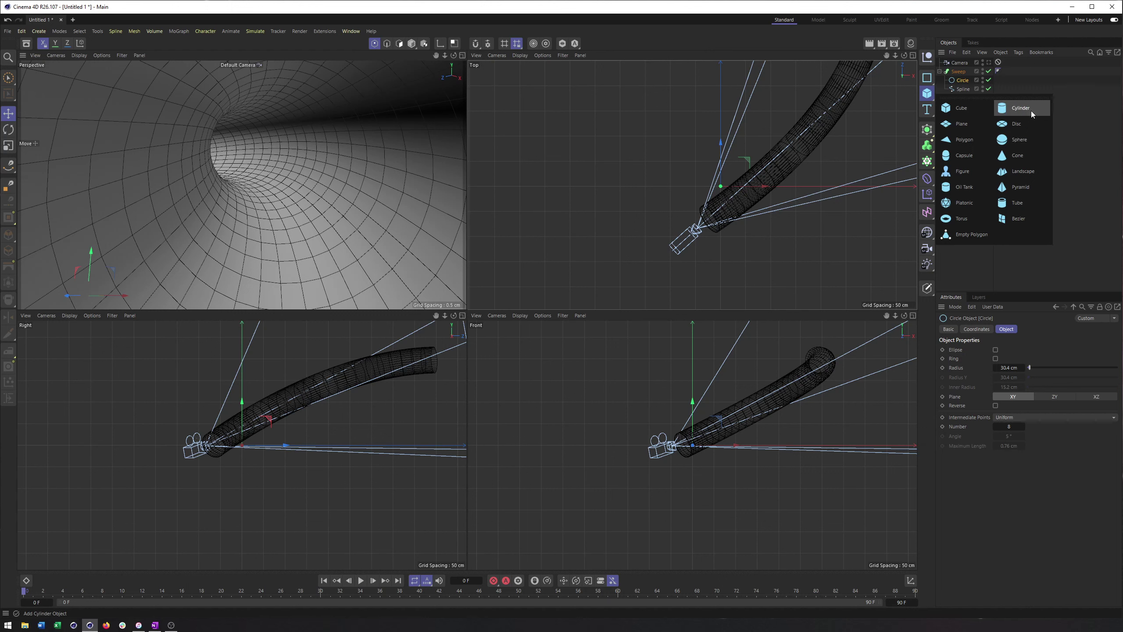
{"action": "left_click", "coordinate": [1021, 108]}
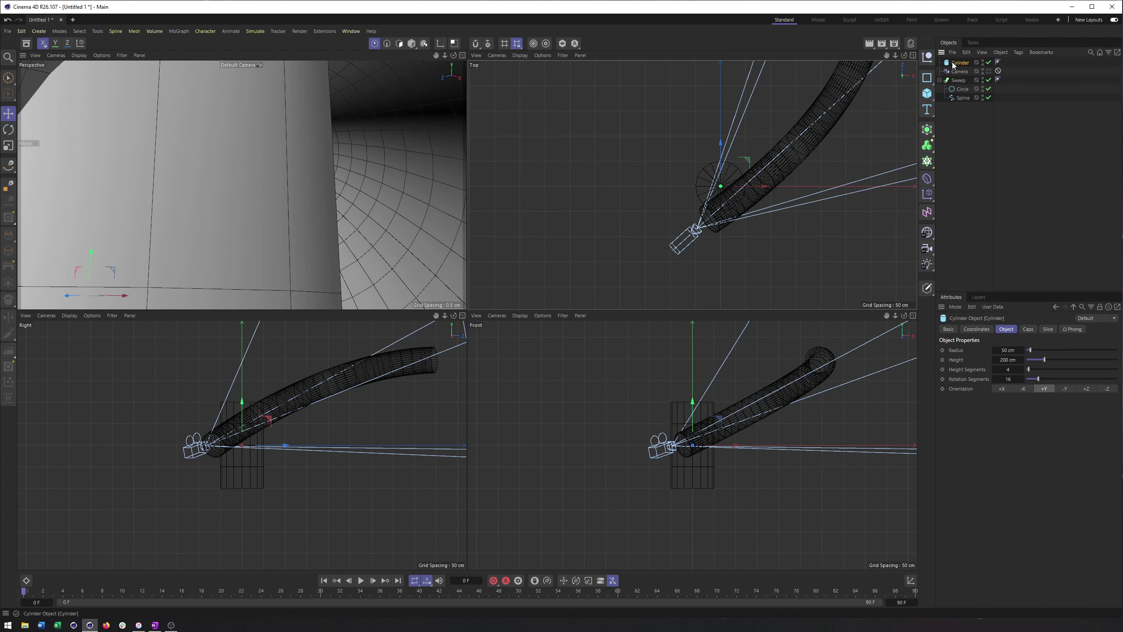
{"action": "key", "text": "Delete"}
{"action": "left_click", "coordinate": [928, 93]}
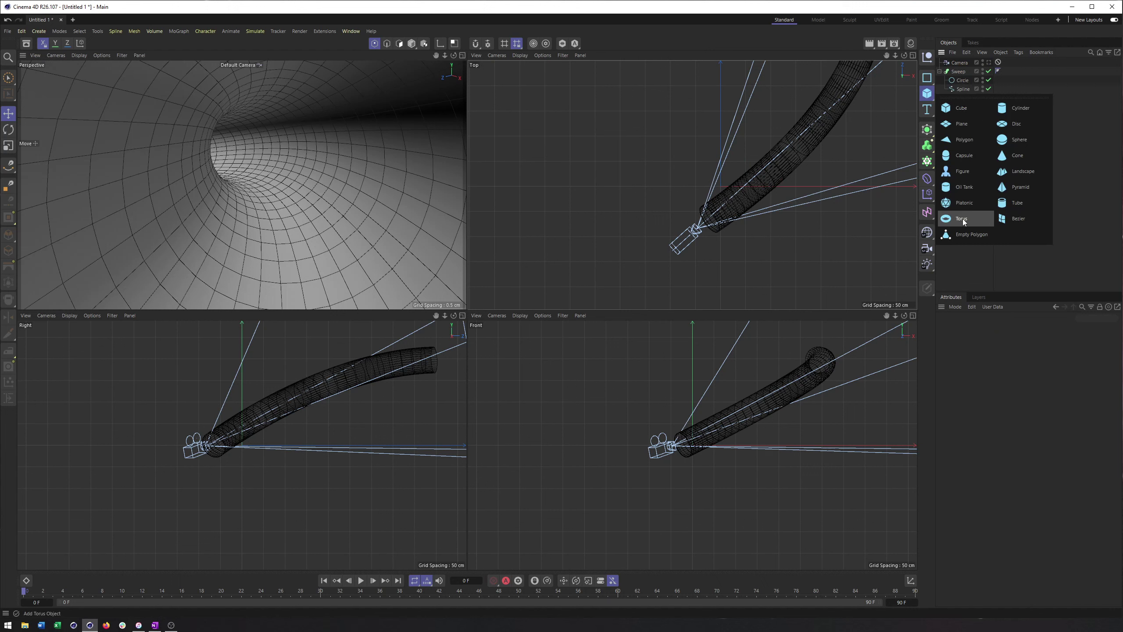
{"action": "left_click", "coordinate": [1019, 111]}
{"action": "left_click_drag", "start_coordinate": [754, 185], "coordinate": [630, 186]}
{"action": "middle_click", "coordinate": [376, 142]}
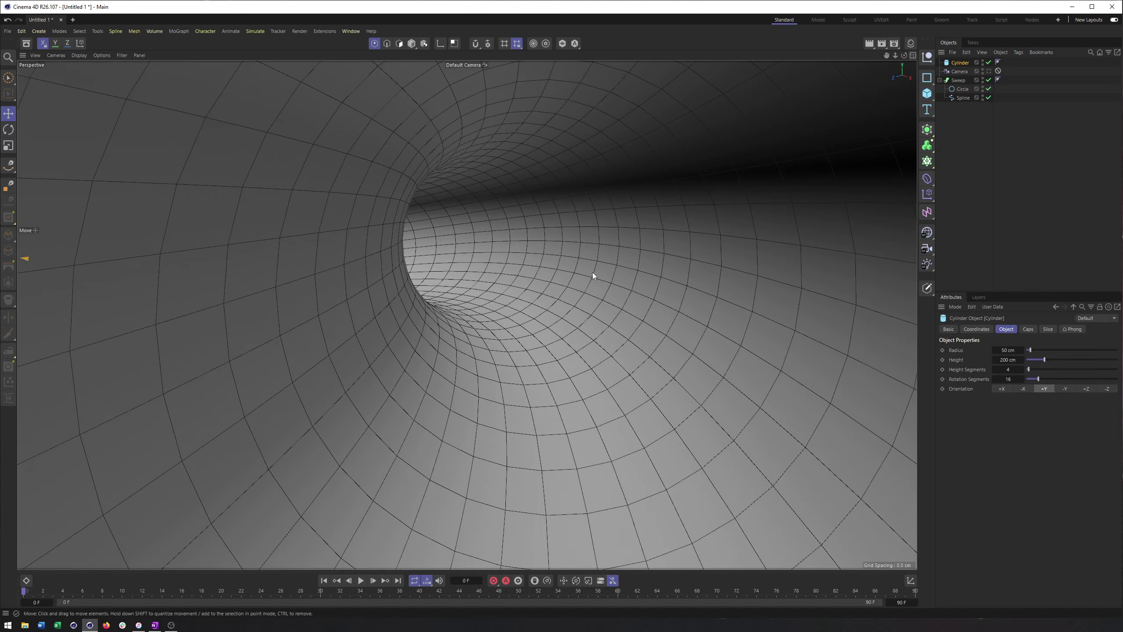
{"action": "key", "text": "o"}
{"action": "left_click_drag", "start_coordinate": [506, 304], "coordinate": [528, 202], "text": "alt"}
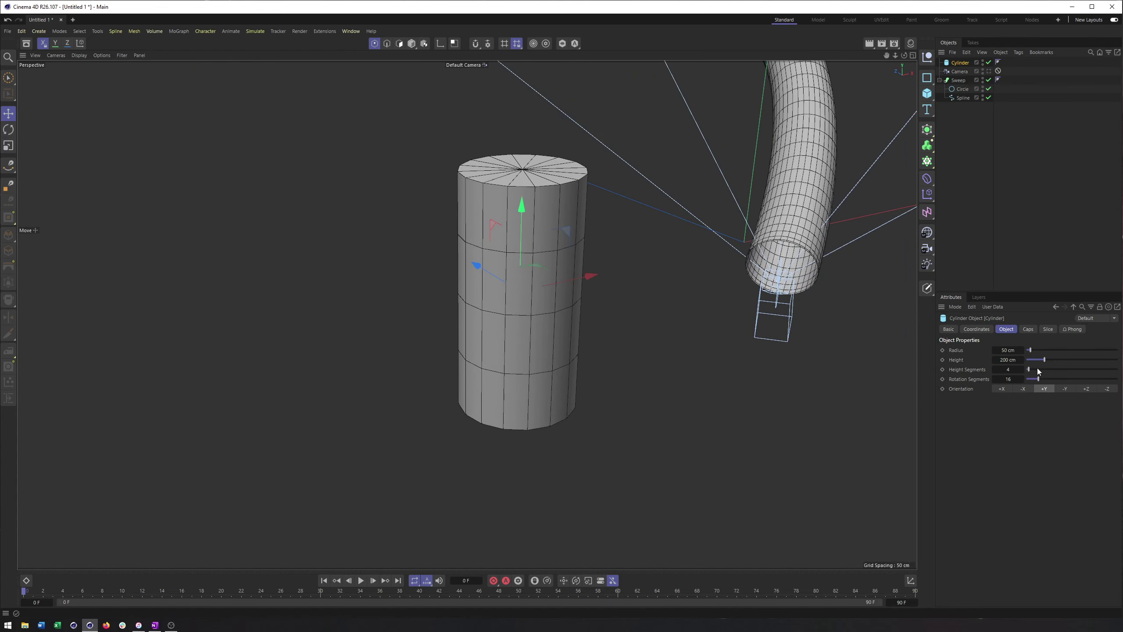
Give the cylinder 1 height segment and 3 cap segments, with fillet left off
{"action": "mouse_move", "coordinate": [1033, 370]}
{"action": "left_mouse_down"}
{"action": "mouse_move", "coordinate": [1020, 370]}
{"action": "mouse_move", "coordinate": [1042, 362]}
{"action": "mouse_move", "coordinate": [1028, 362]}
{"action": "left_mouse_up"}
{"action": "scroll", "coordinate": [520, 305], "scroll_direction": "up", "scroll_amount": 5}
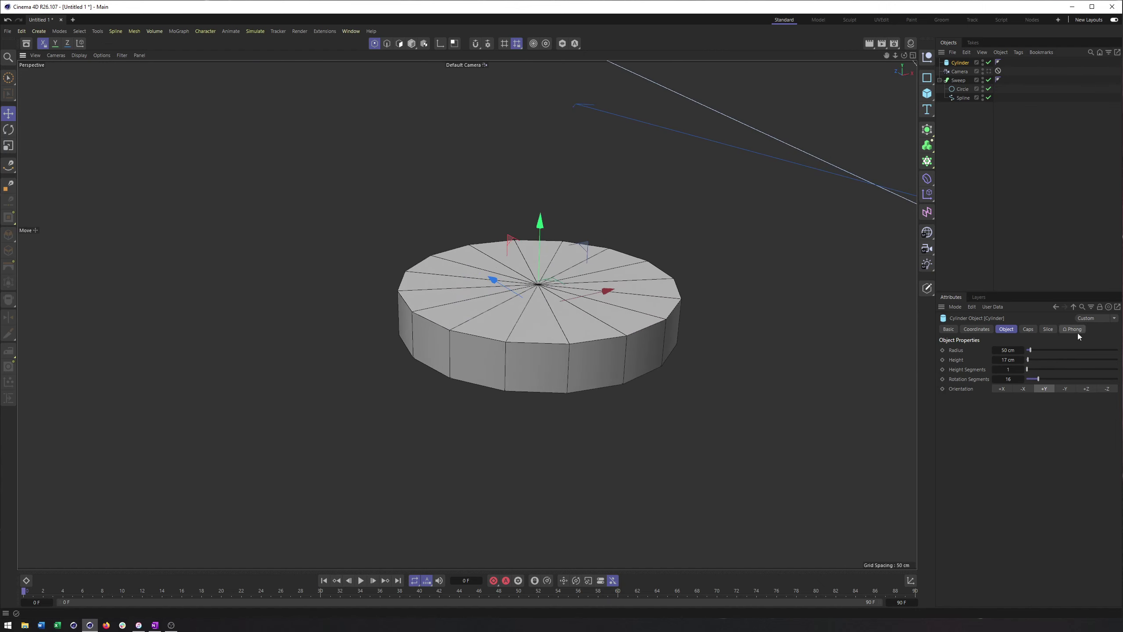
{"action": "left_click", "coordinate": [1035, 329]}
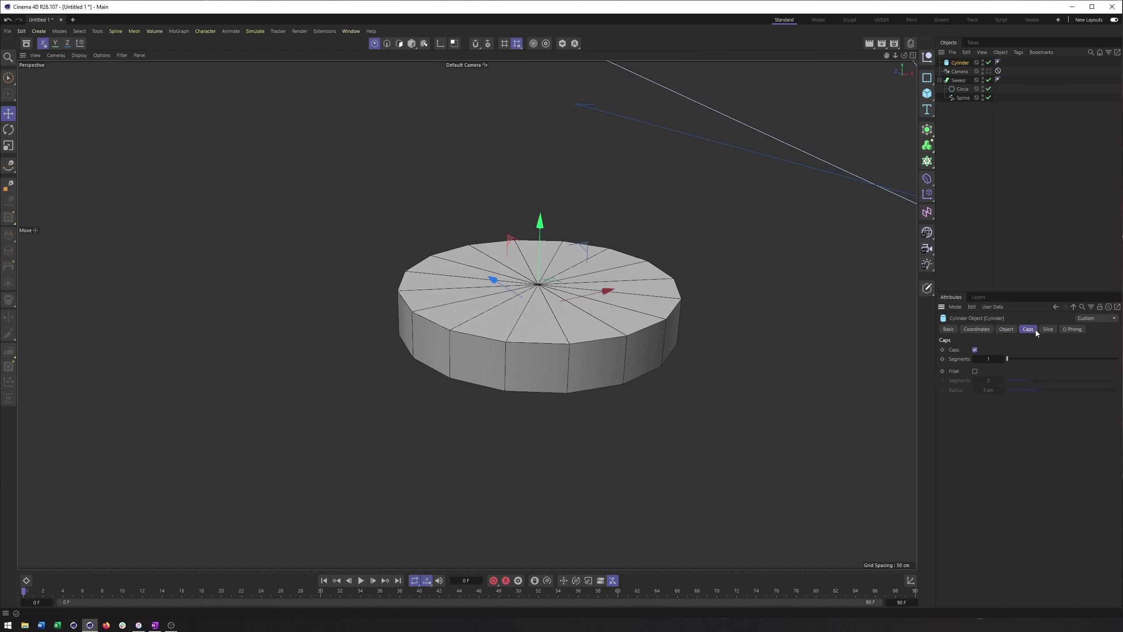
{"action": "left_click", "coordinate": [974, 371]}
{"action": "left_click", "coordinate": [975, 371]}
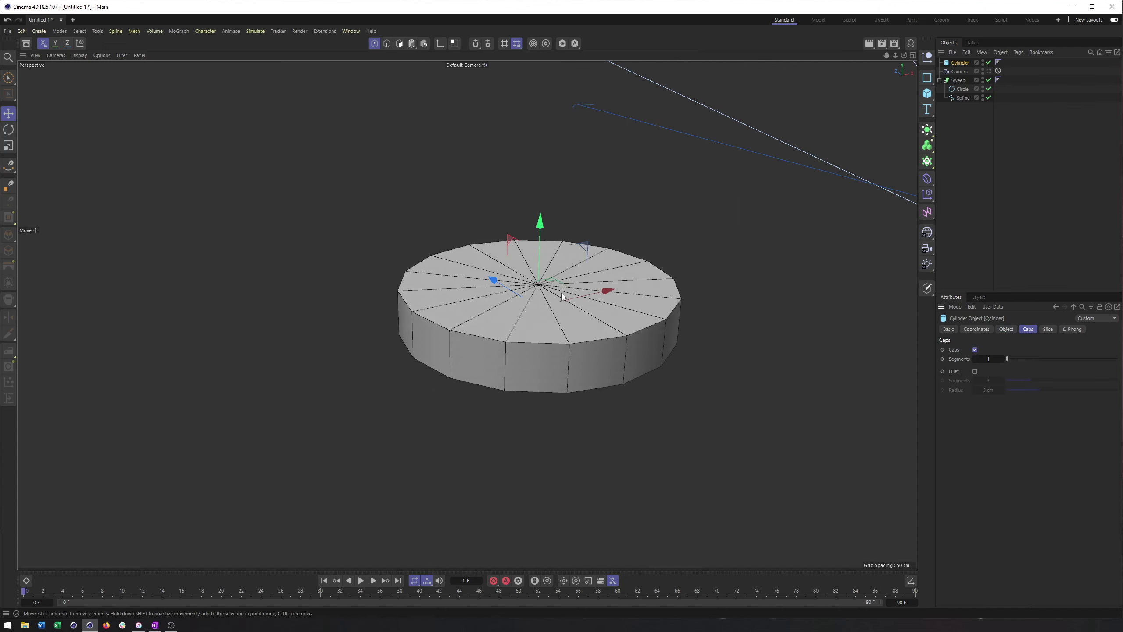
{"action": "left_click_drag", "start_coordinate": [561, 294], "coordinate": [506, 345], "text": "alt"}
{"action": "left_click", "coordinate": [1006, 329]}
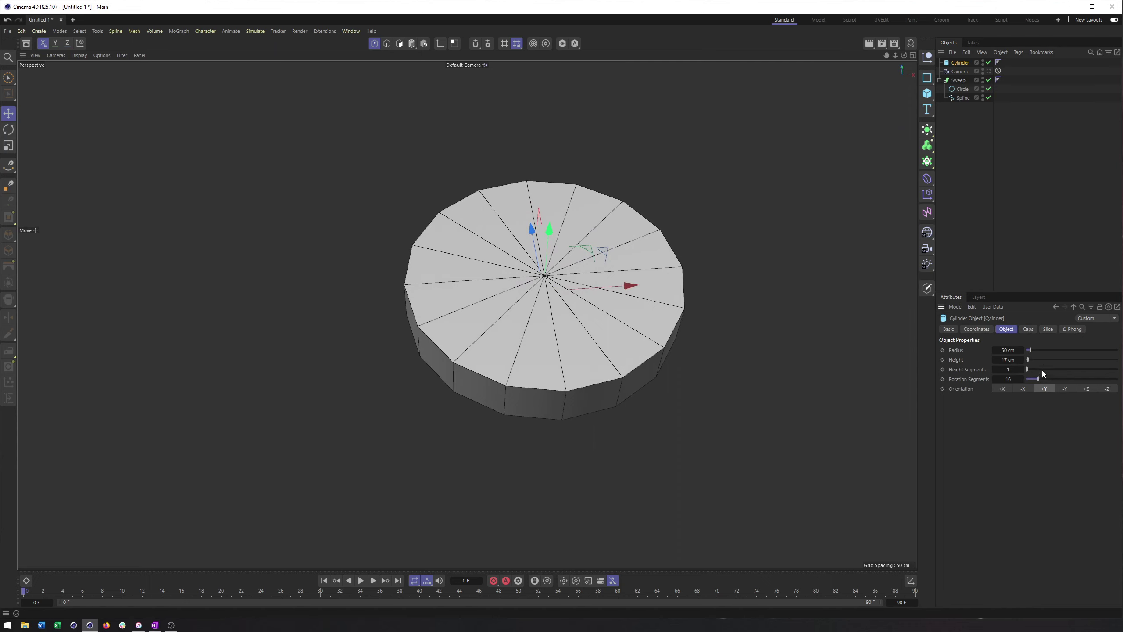
{"action": "left_click", "coordinate": [1028, 330]}
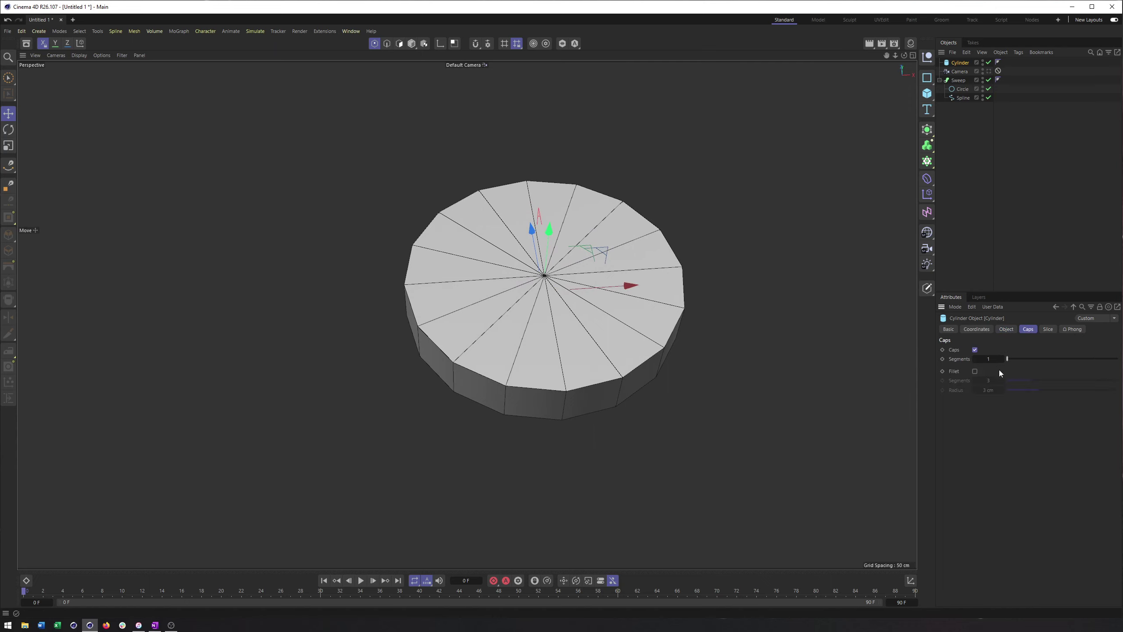
{"action": "left_click_drag", "start_coordinate": [1007, 359], "coordinate": [1017, 360]}
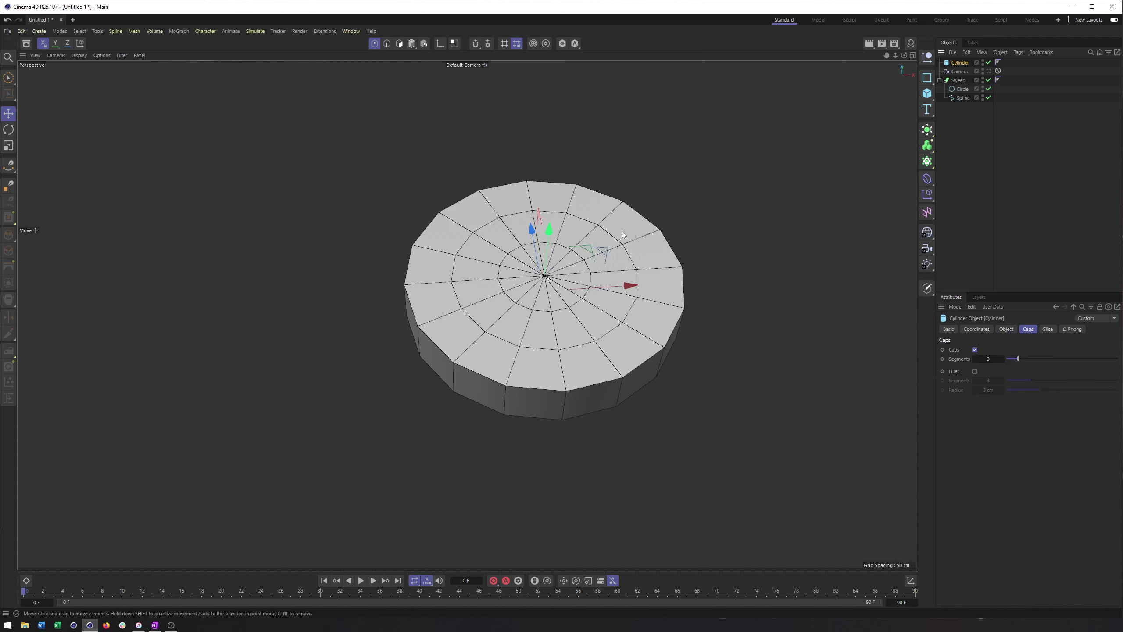
Make the cylinder editable and select its 16 inner cap triangles in Polygon mode
{"action": "key", "text": "c"}
{"action": "scroll", "coordinate": [486, 177], "scroll_direction": "up", "scroll_amount": 3}
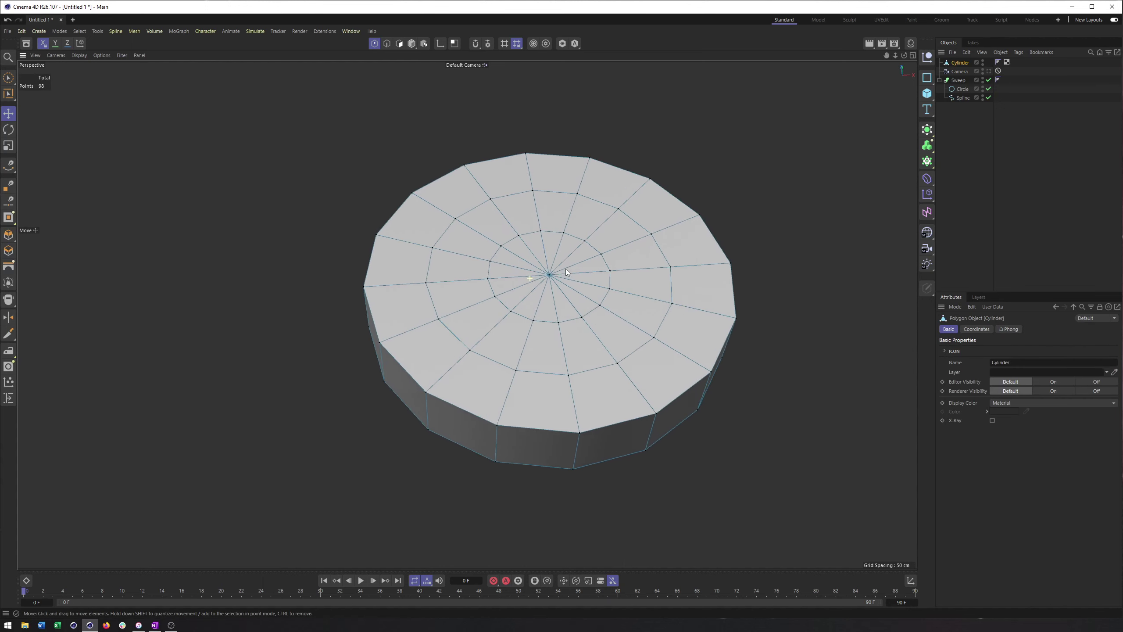
{"action": "left_click", "coordinate": [399, 44]}
{"action": "key", "text": "9"}
{"action": "left_click", "coordinate": [600, 297]}
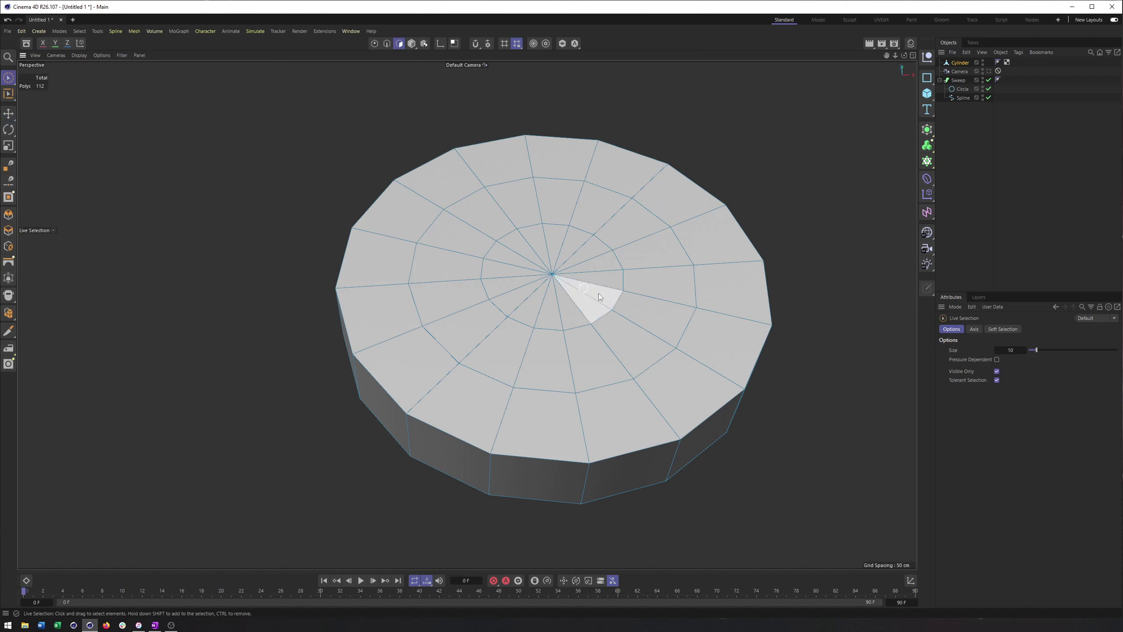
{"action": "left_click", "coordinate": [547, 278]}
Scale the inner cap polygons down along Y into a shallow dip and add a Subdivision Surface
{"action": "mouse_move", "coordinate": [547, 277]}
{"action": "left_mouse_down", "text": "alt"}
{"action": "mouse_move", "coordinate": [551, 179]}
{"action": "mouse_move", "coordinate": [477, 280]}
{"action": "mouse_move", "coordinate": [575, 304]}
{"action": "mouse_move", "coordinate": [590, 426]}
{"action": "mouse_move", "coordinate": [602, 291]}
{"action": "left_mouse_up", "text": "alt"}
{"action": "key", "text": "t"}
{"action": "left_click_drag", "start_coordinate": [542, 211], "coordinate": [514, 272]}
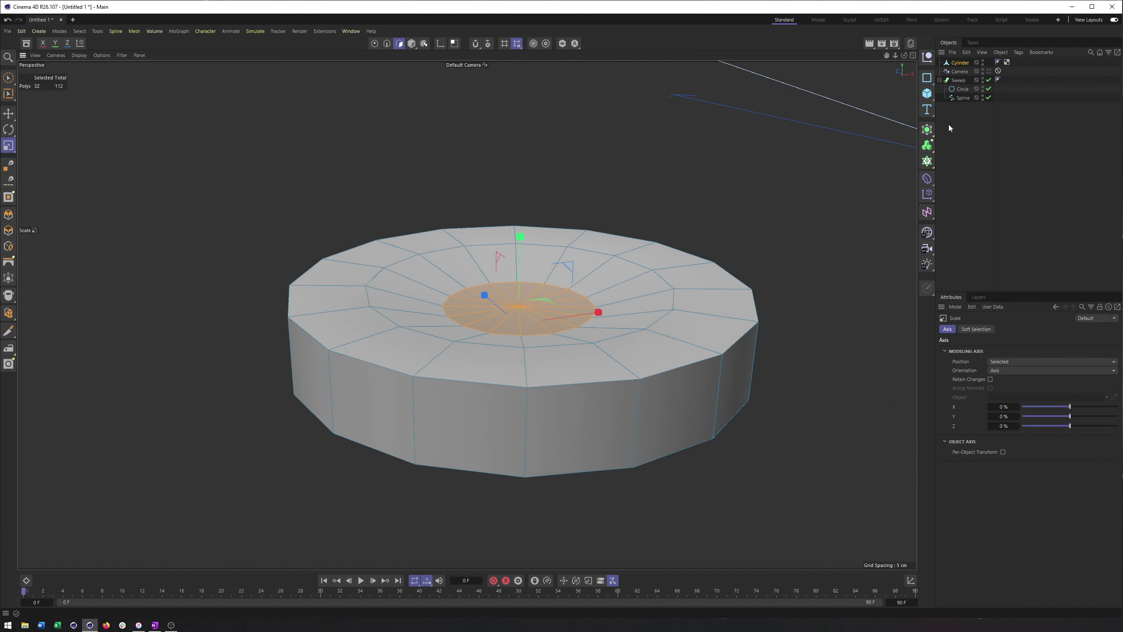
{"action": "left_click", "coordinate": [927, 128], "text": "alt"}
{"action": "left_click_drag", "start_coordinate": [574, 177], "coordinate": [587, 175], "text": "alt"}
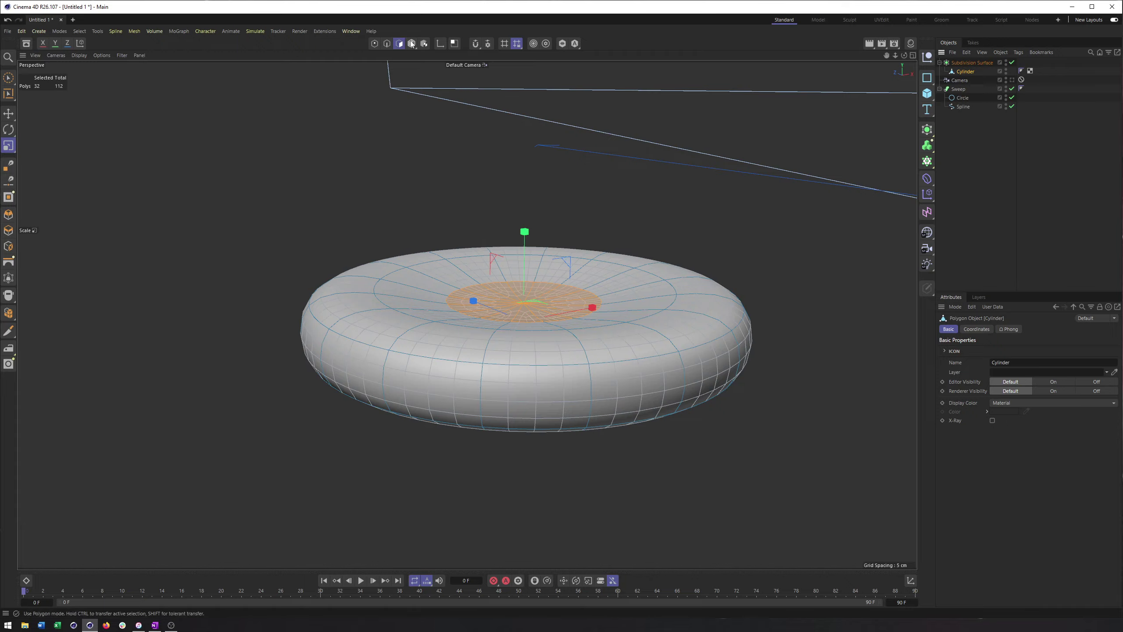
Stretch the smoothed cylinder taller and push the centre polygons down to deepen the dip
{"action": "left_click", "coordinate": [411, 43]}
{"action": "left_click_drag", "start_coordinate": [522, 249], "coordinate": [525, 193]}
{"action": "key", "text": "o"}
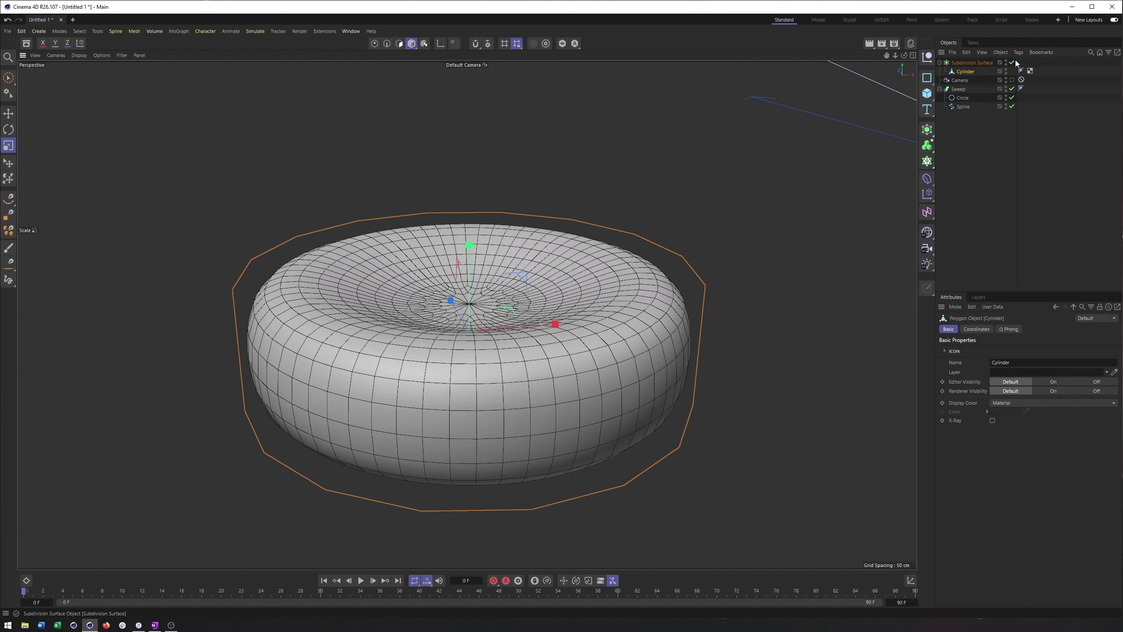
{"action": "key", "text": "q"}
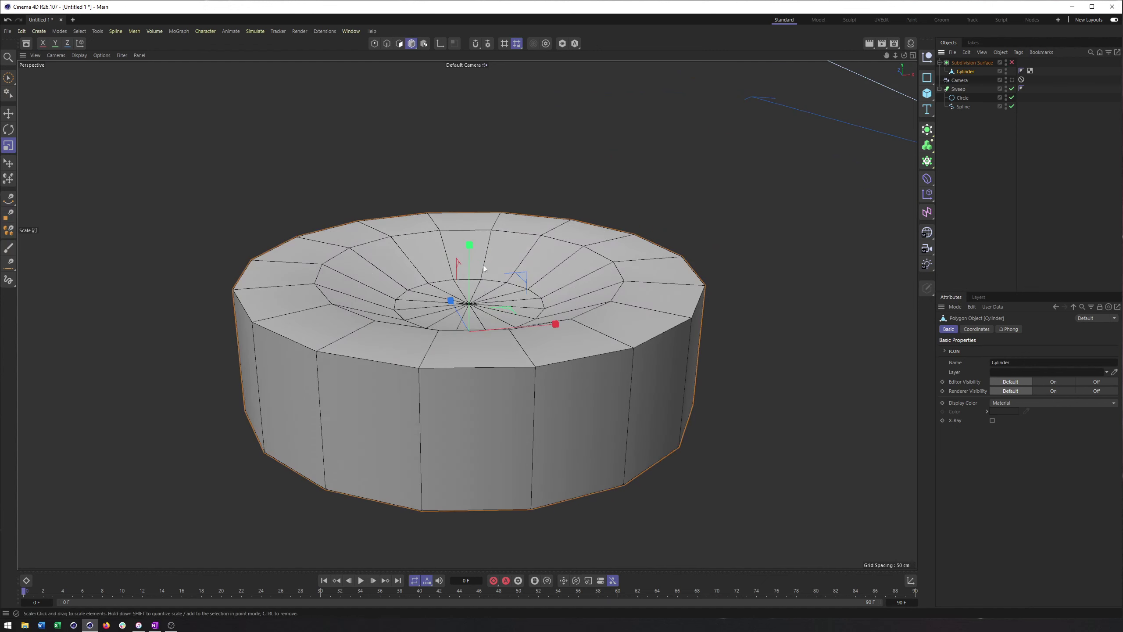
{"action": "left_click", "coordinate": [399, 43]}
{"action": "left_click", "coordinate": [1011, 62]}
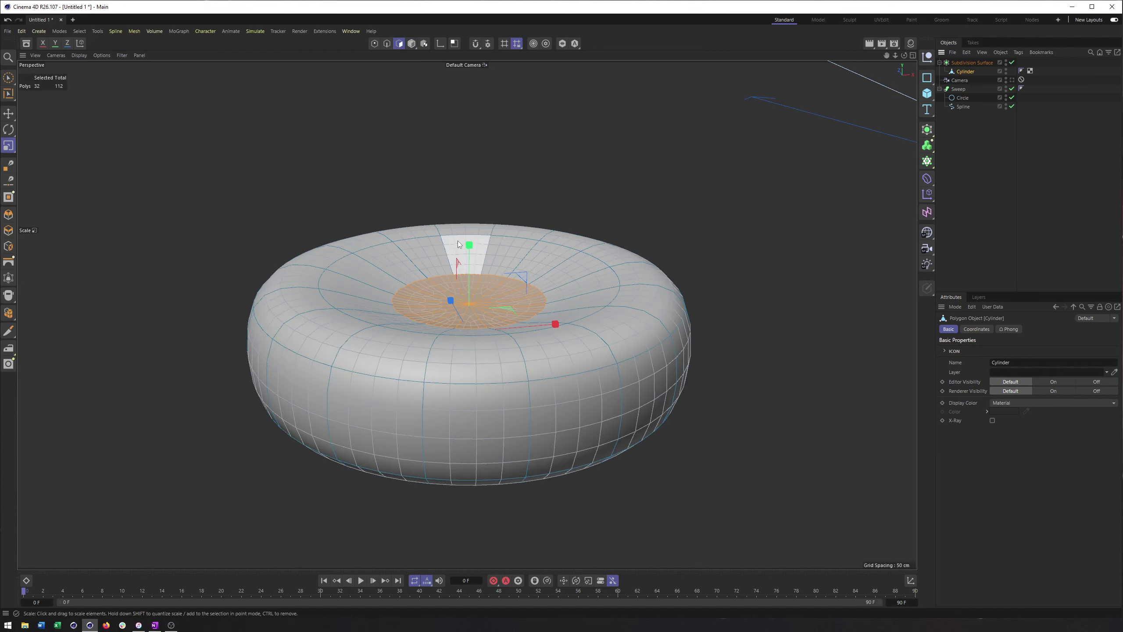
{"action": "left_click_drag", "start_coordinate": [466, 249], "coordinate": [459, 286]}
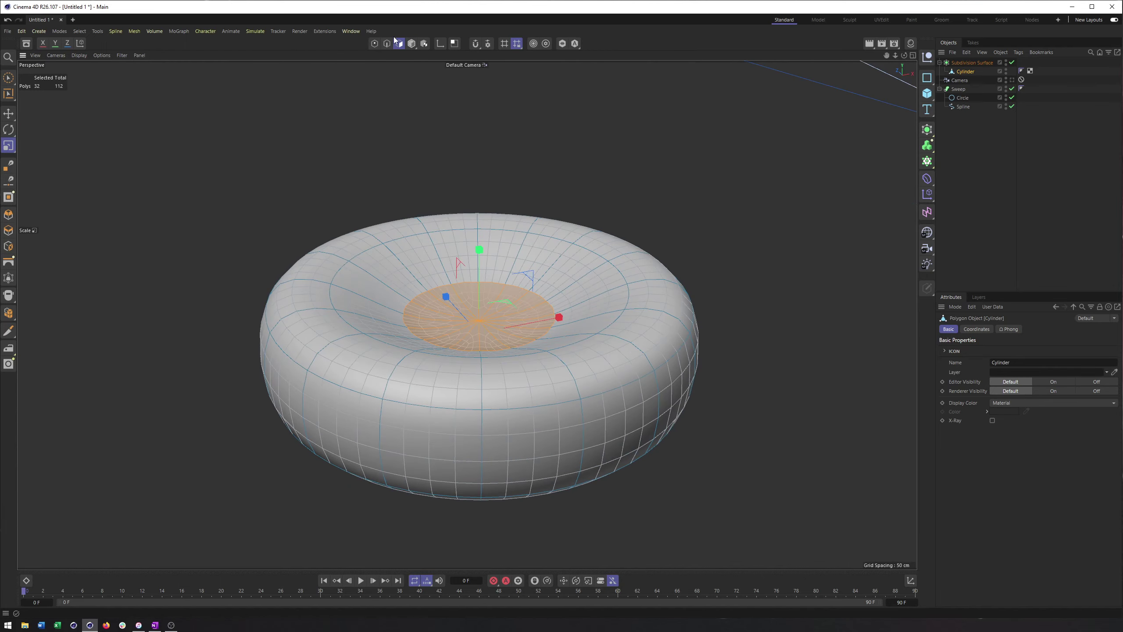
Show the cell with smooth shading and no wireframe, viewed from above
{"action": "left_click", "coordinate": [411, 43]}
{"action": "scroll", "coordinate": [454, 182], "scroll_direction": "down", "scroll_amount": 2}
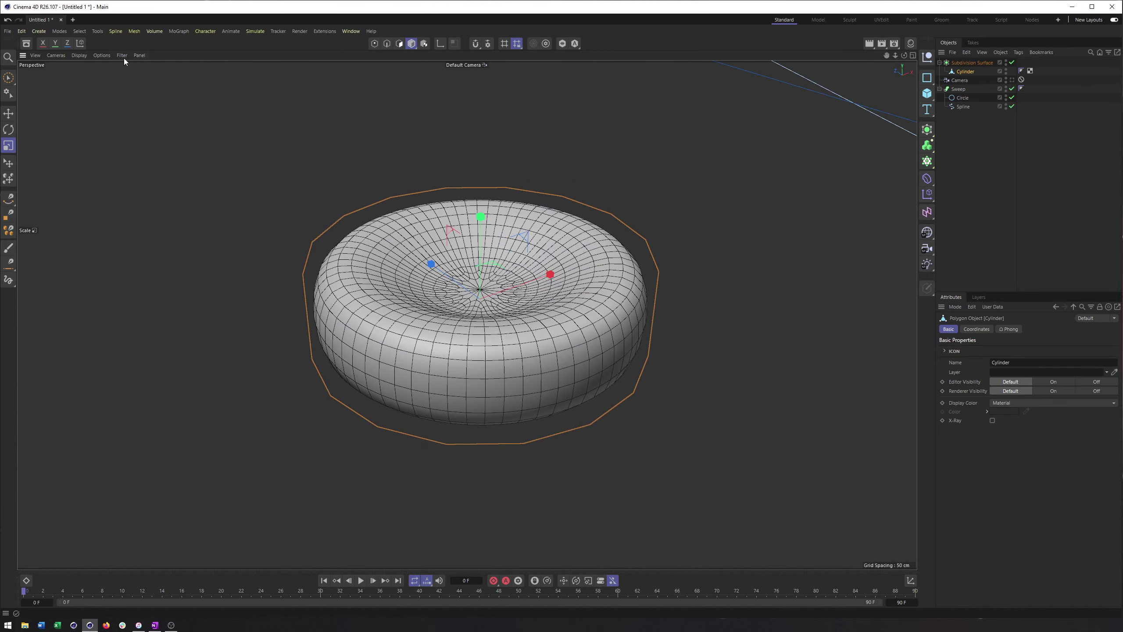
{"action": "left_click", "coordinate": [85, 54]}
{"action": "left_click", "coordinate": [91, 74]}
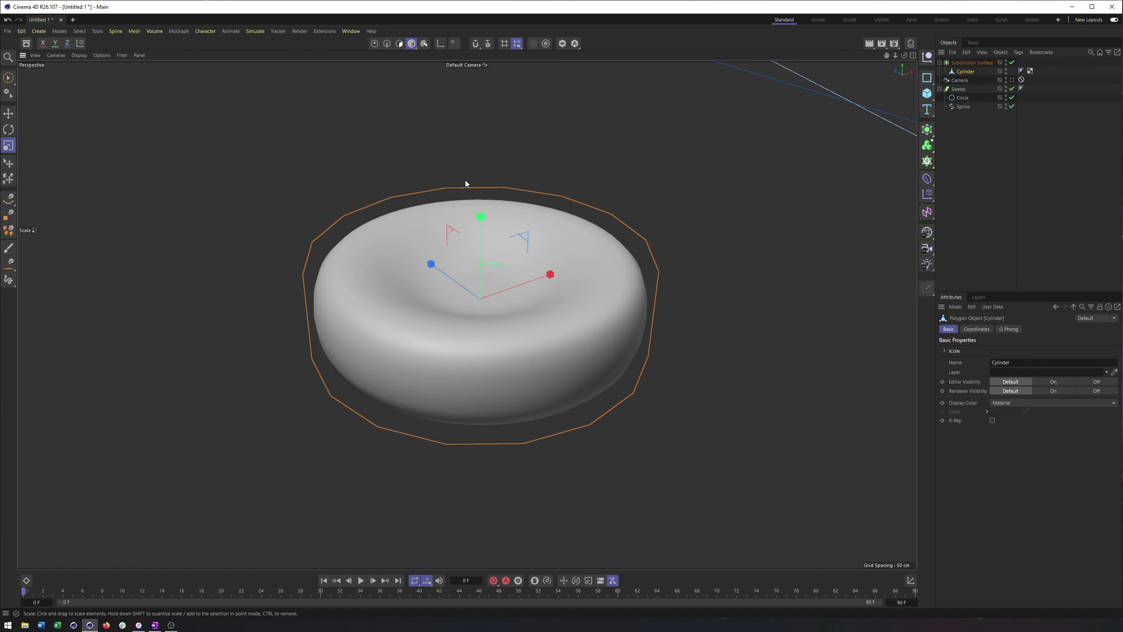
{"action": "mouse_move", "coordinate": [465, 180]}
{"action": "left_mouse_down", "text": "alt"}
{"action": "mouse_move", "coordinate": [395, 299]}
{"action": "mouse_move", "coordinate": [435, 246]}
{"action": "mouse_move", "coordinate": [498, 276]}
{"action": "mouse_move", "coordinate": [573, 391]}
{"action": "mouse_move", "coordinate": [492, 351]}
{"action": "left_mouse_up", "text": "alt"}
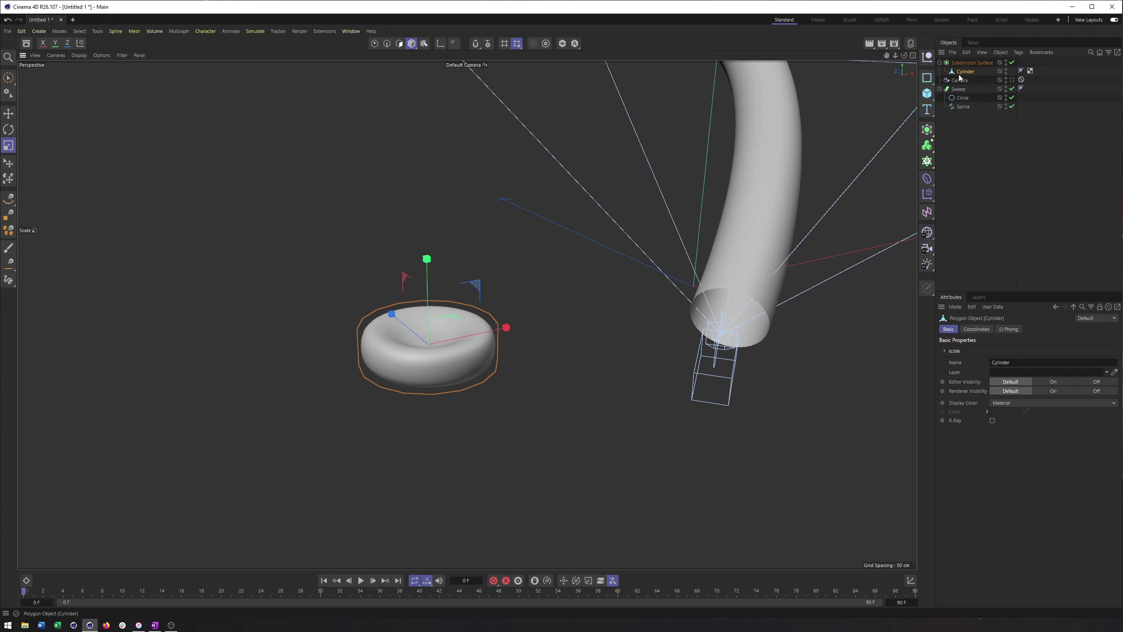
Scale the cell down to about 19.5%, then select and collapse the Subdivision Surface
{"action": "left_click_drag", "start_coordinate": [626, 233], "coordinate": [288, 296]}
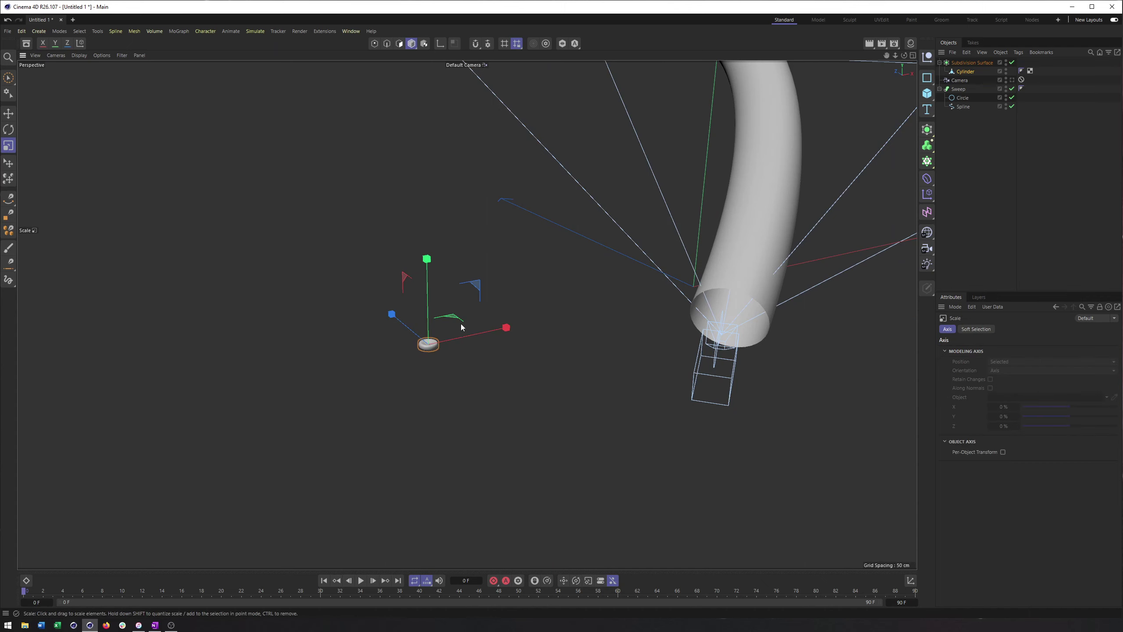
{"action": "left_click_drag", "start_coordinate": [461, 327], "coordinate": [447, 280], "text": "alt"}
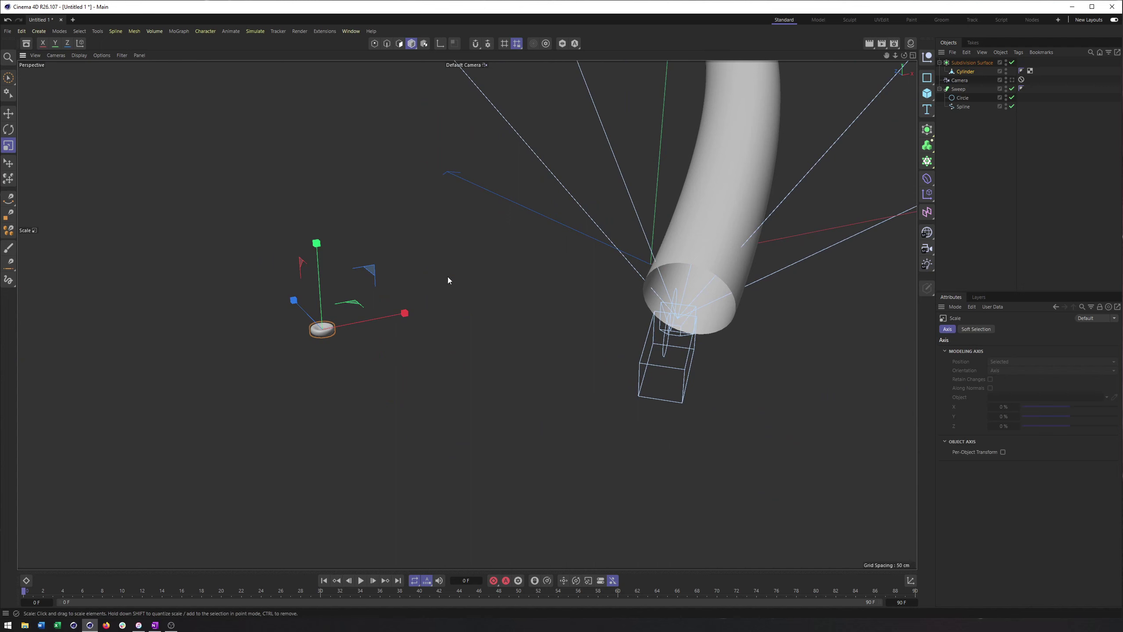
{"action": "left_click", "coordinate": [1004, 160]}
{"action": "left_click", "coordinate": [971, 62]}
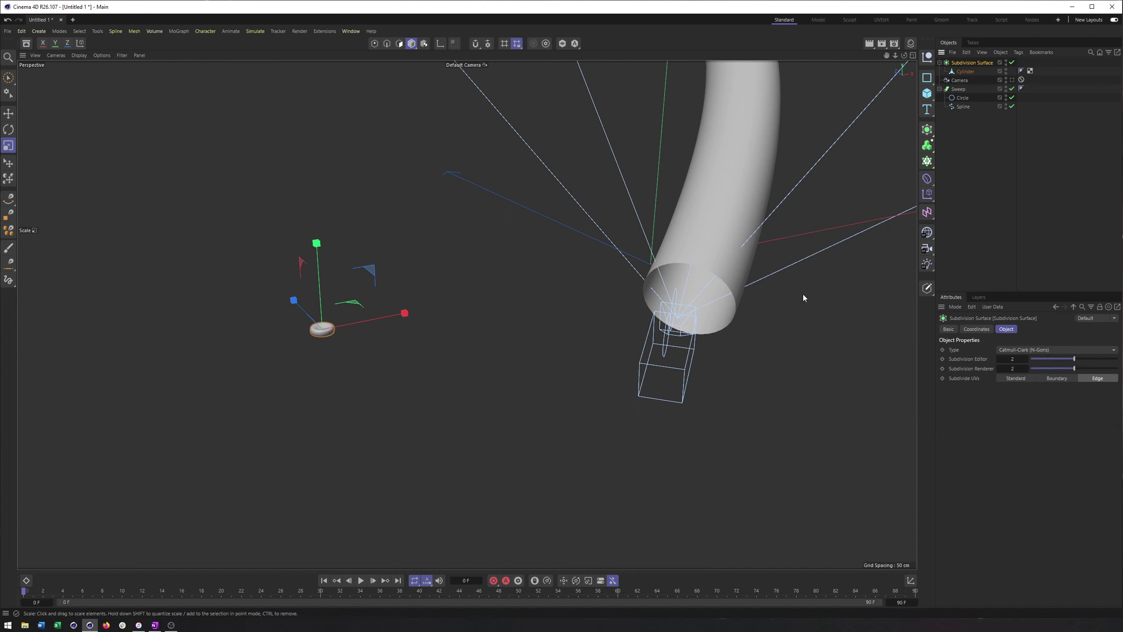
{"action": "left_click", "coordinate": [940, 63]}
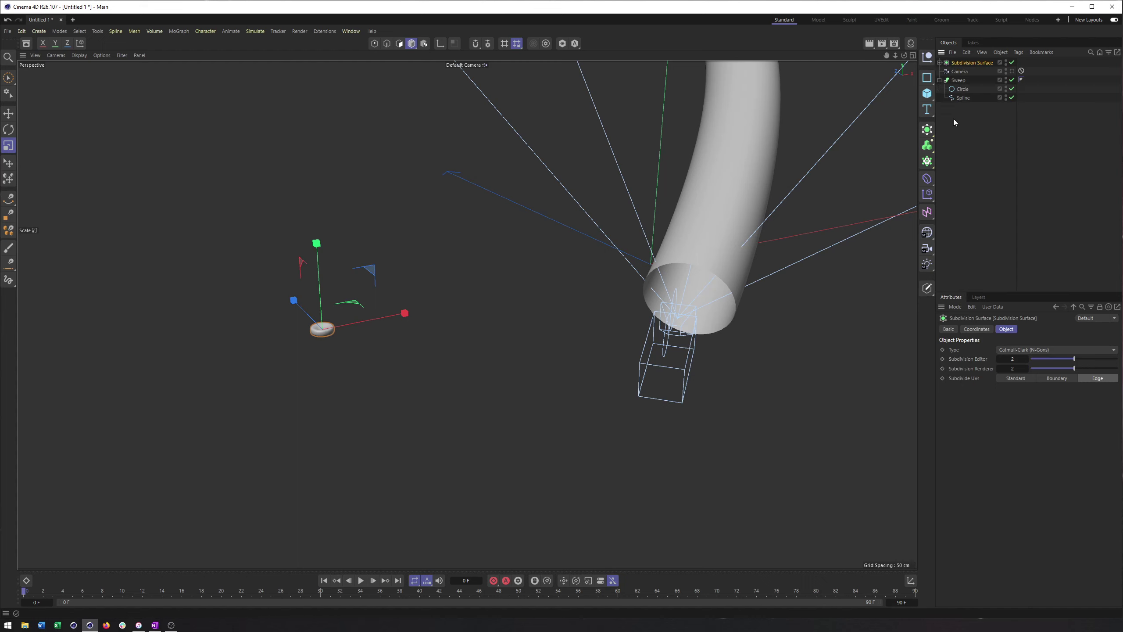
Wrap the subdivided cell in a Cloner and rename Subdivision Surface to 'Cell'
{"action": "left_click", "coordinate": [928, 161], "text": "alt"}
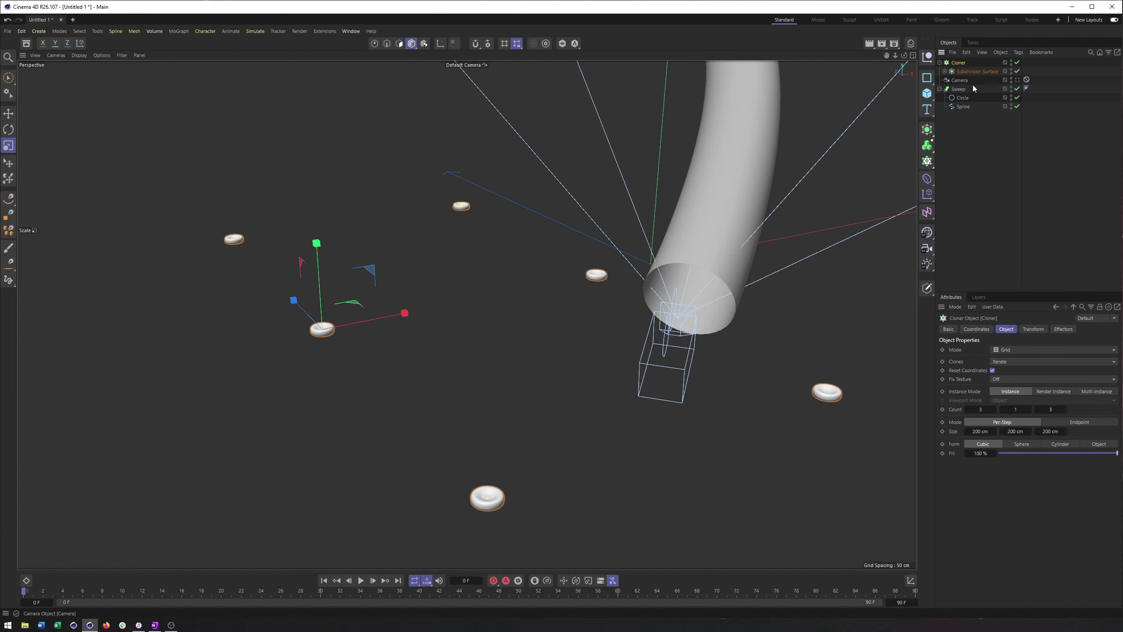
{"action": "double_click", "coordinate": [979, 72]}
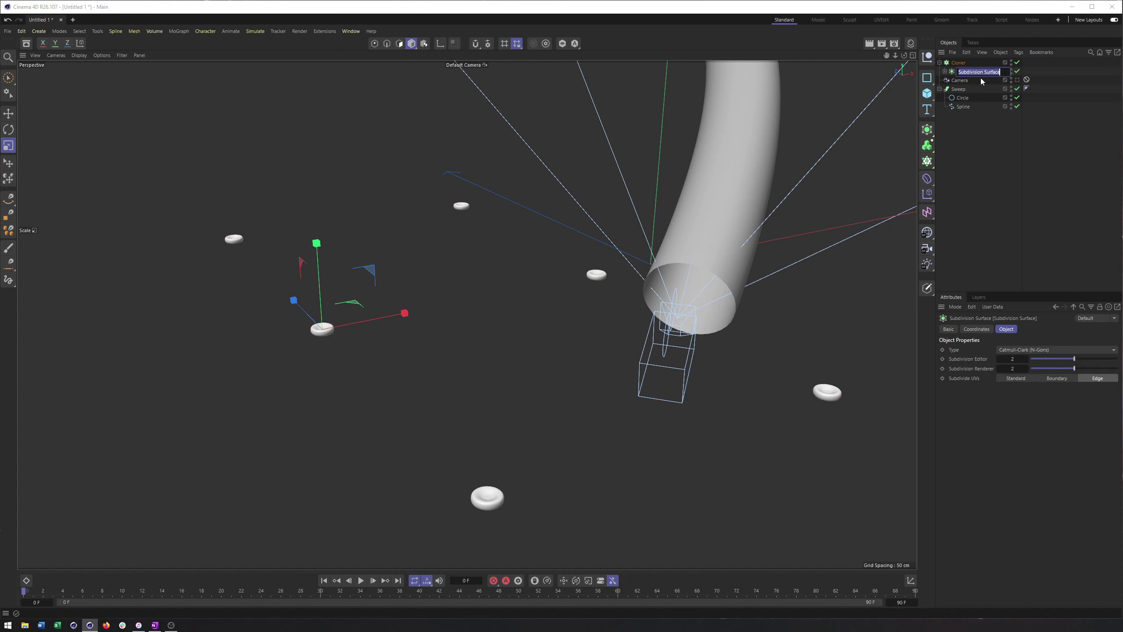
{"action": "type", "text": "Cell"}
{"action": "key", "text": "Return"}
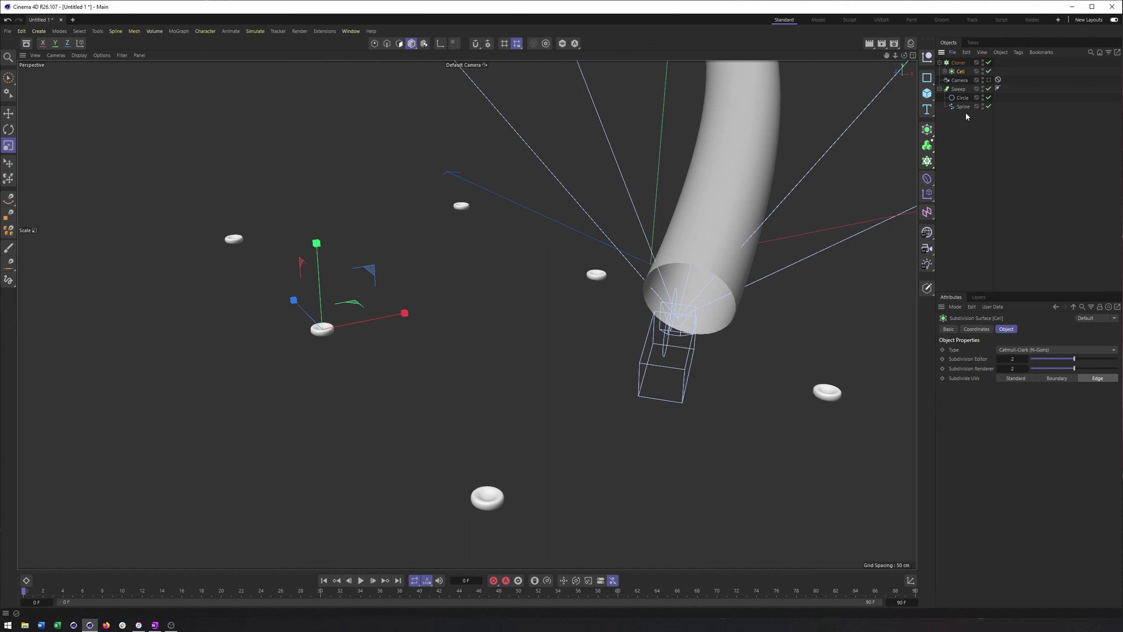
Rename the Cloner to 'Red_Blood_Cells' and collapse its hierarchy
{"action": "left_click", "coordinate": [959, 62]}
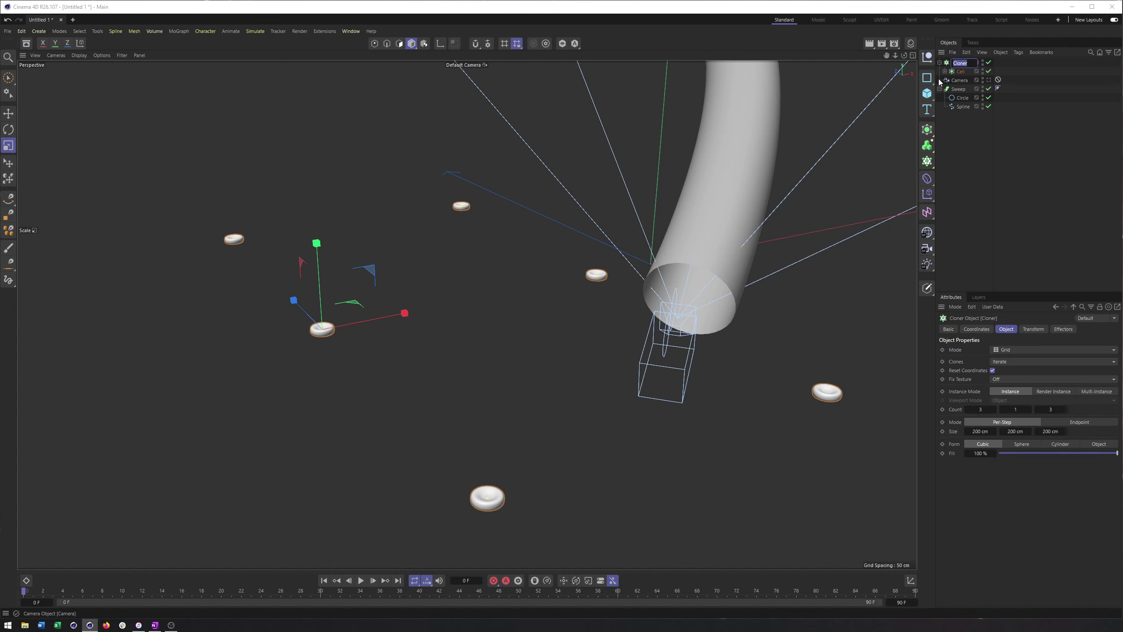
{"action": "double_click", "coordinate": [960, 62]}
{"action": "type", "text": "Red_Blood_Cells"}
{"action": "key", "text": "Return"}
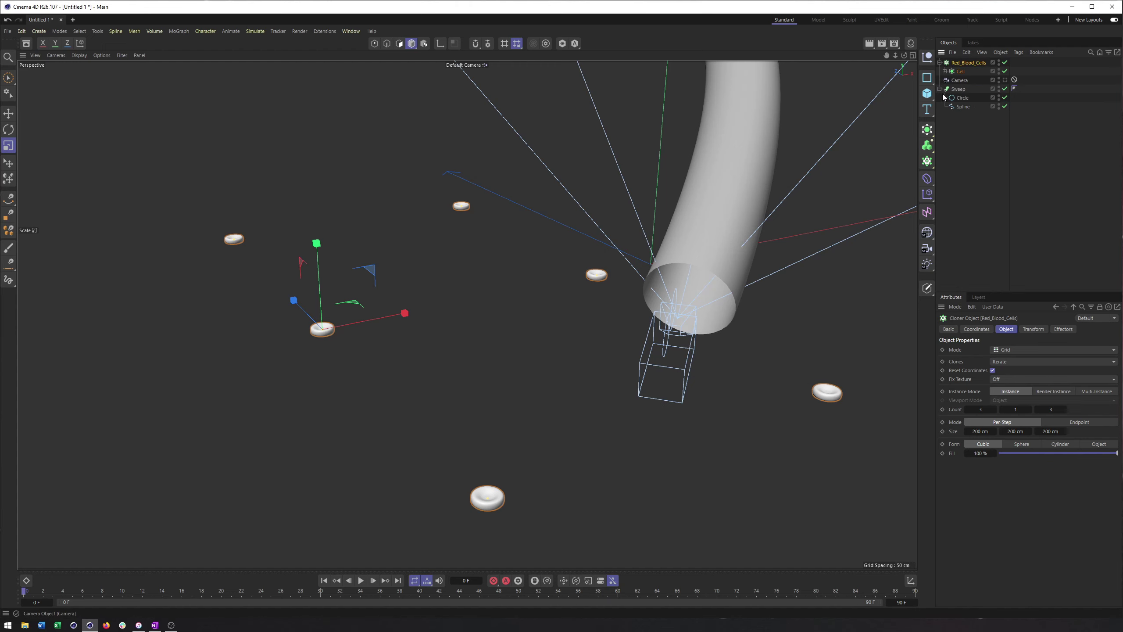
{"action": "left_click", "coordinate": [939, 62]}
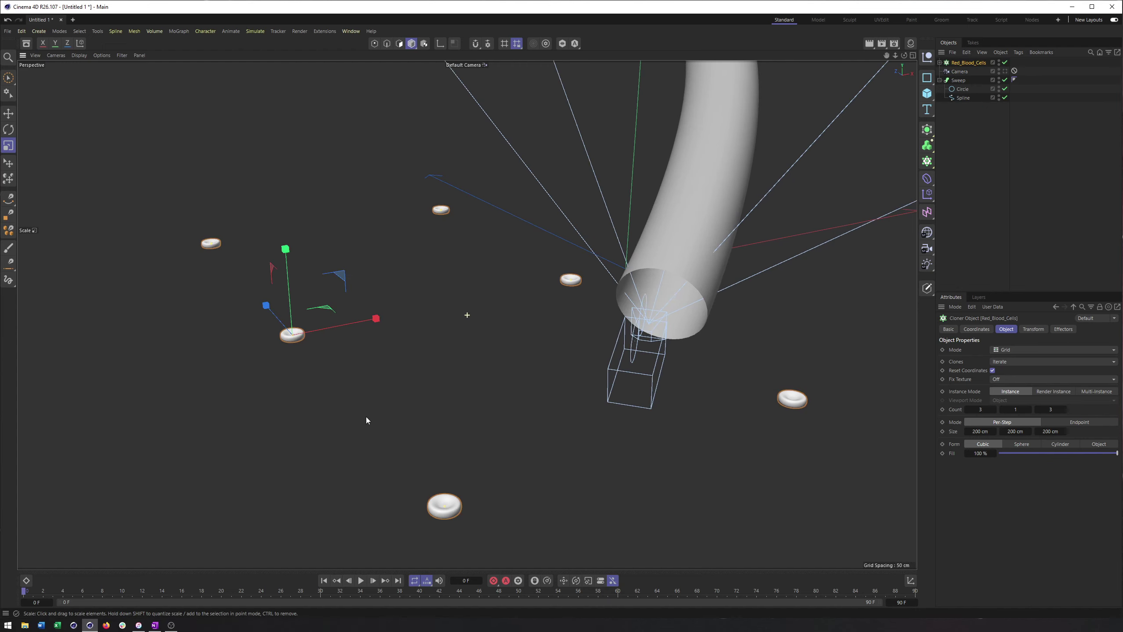
Set the cloner's Mode to Object with Spline linked as its target
{"action": "left_click", "coordinate": [1008, 349]}
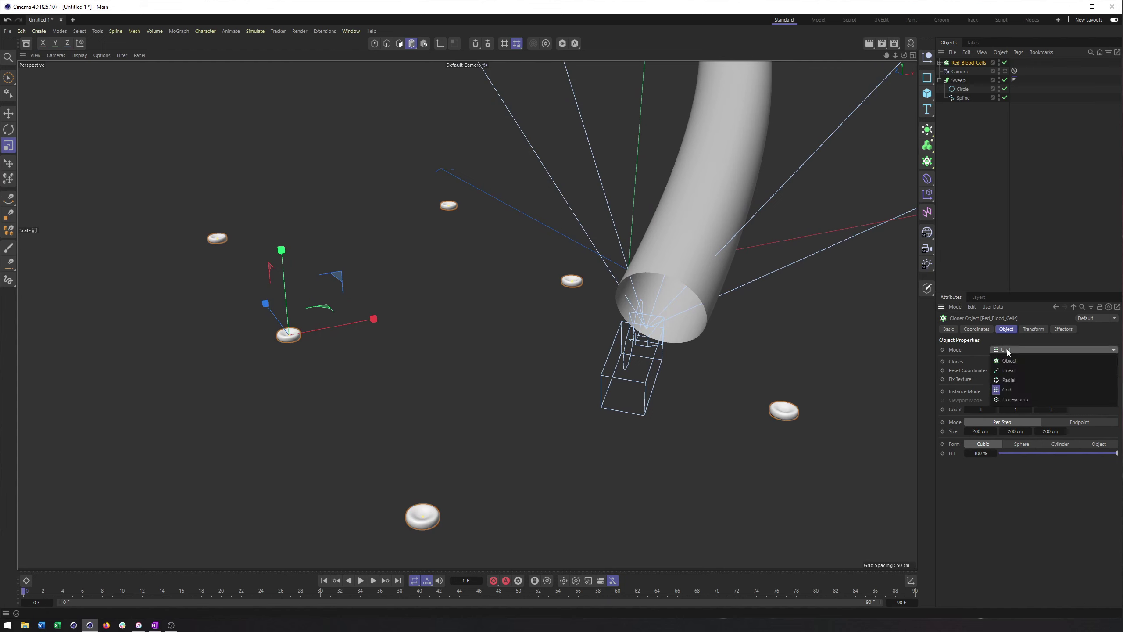
{"action": "left_click", "coordinate": [1018, 360]}
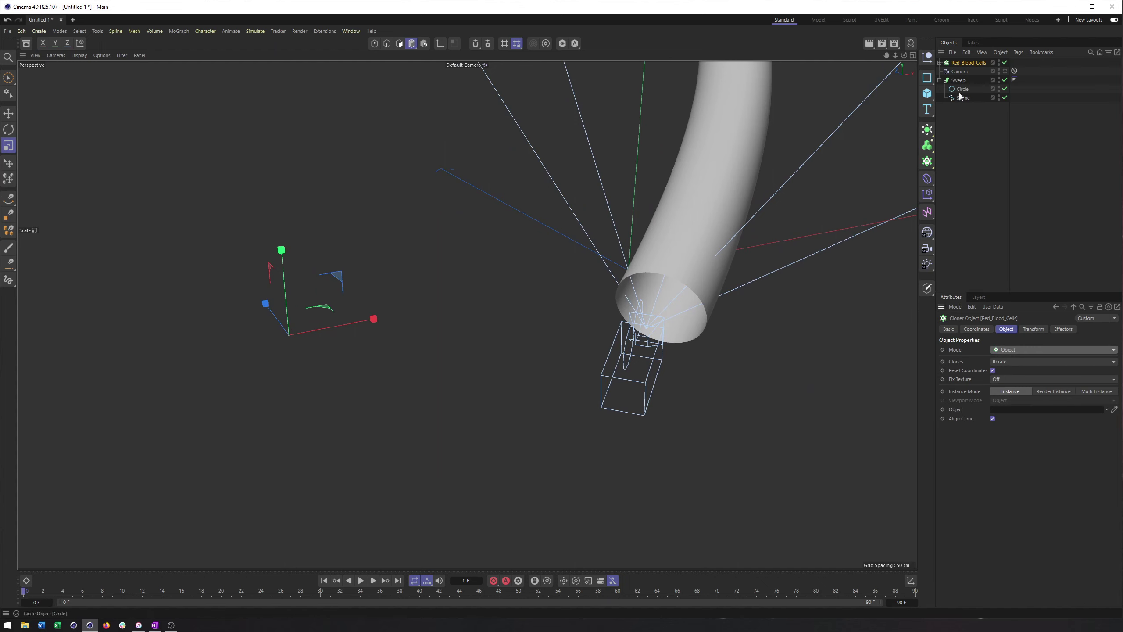
{"action": "left_click_drag", "start_coordinate": [960, 99], "coordinate": [1015, 416]}
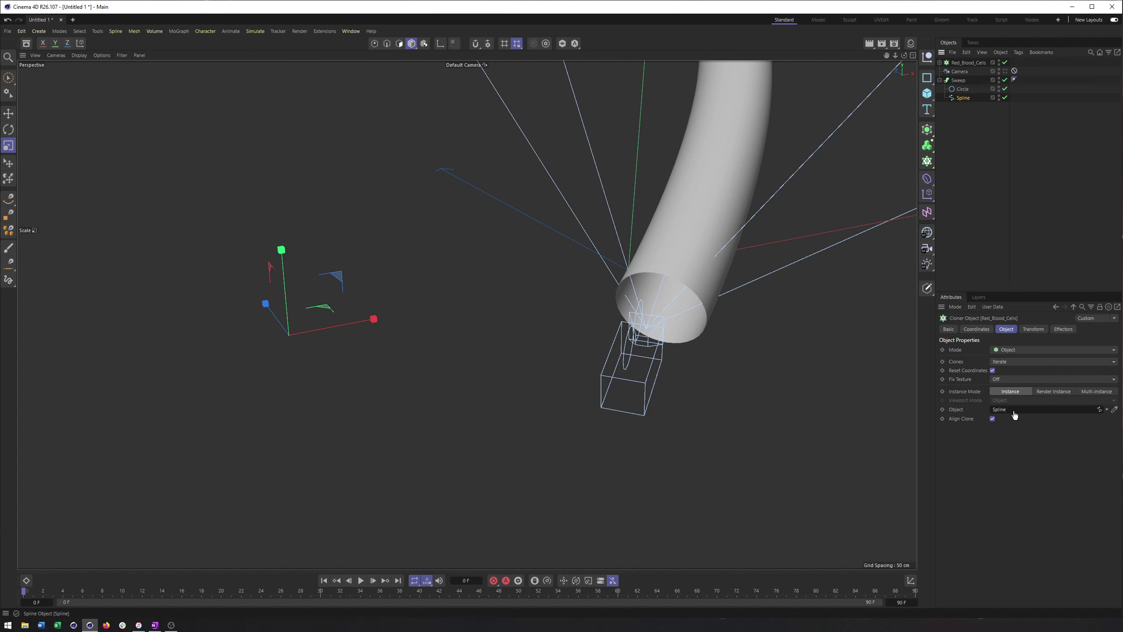
Rename the Sweep to 'Vessel', collapse it, and move Camera below it
{"action": "double_click", "coordinate": [959, 80]}
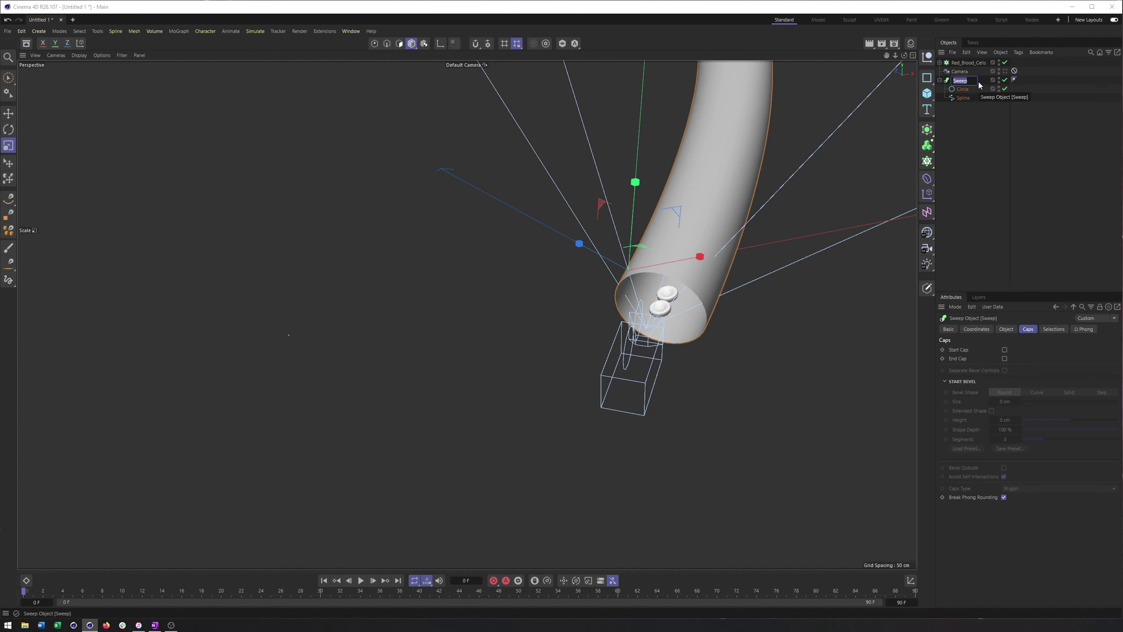
{"action": "type", "text": "Vessel"}
{"action": "key", "text": "Return"}
{"action": "left_click", "coordinate": [940, 80]}
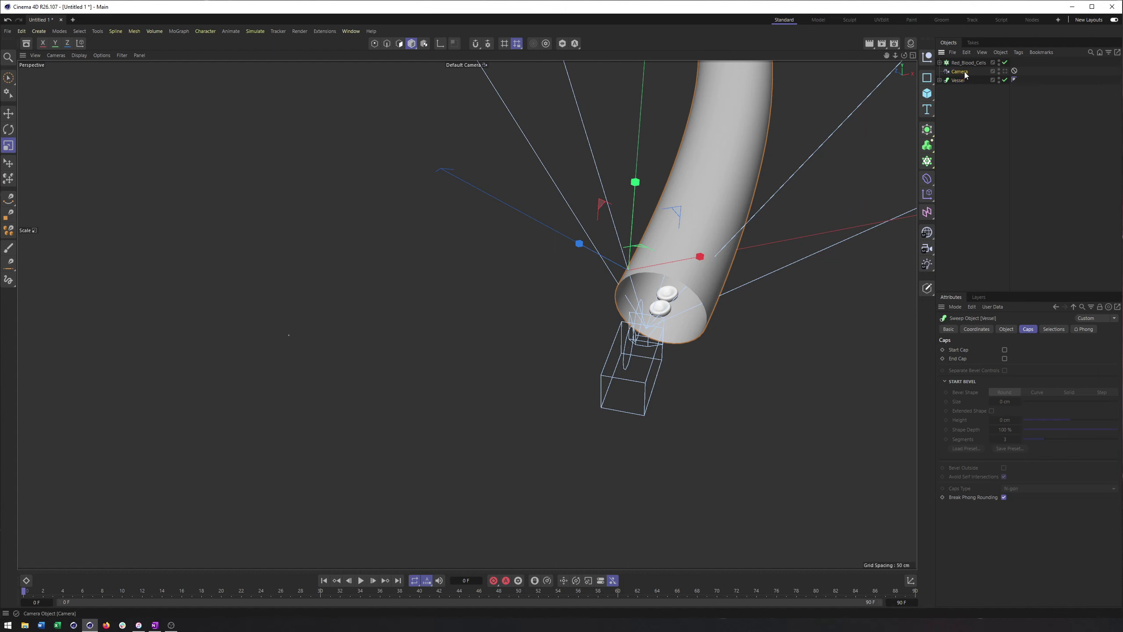
{"action": "left_click_drag", "start_coordinate": [965, 74], "coordinate": [964, 120]}
Orbit around the vessel opening and look through the Camera
{"action": "scroll", "coordinate": [721, 282], "scroll_direction": "up", "scroll_amount": 3}
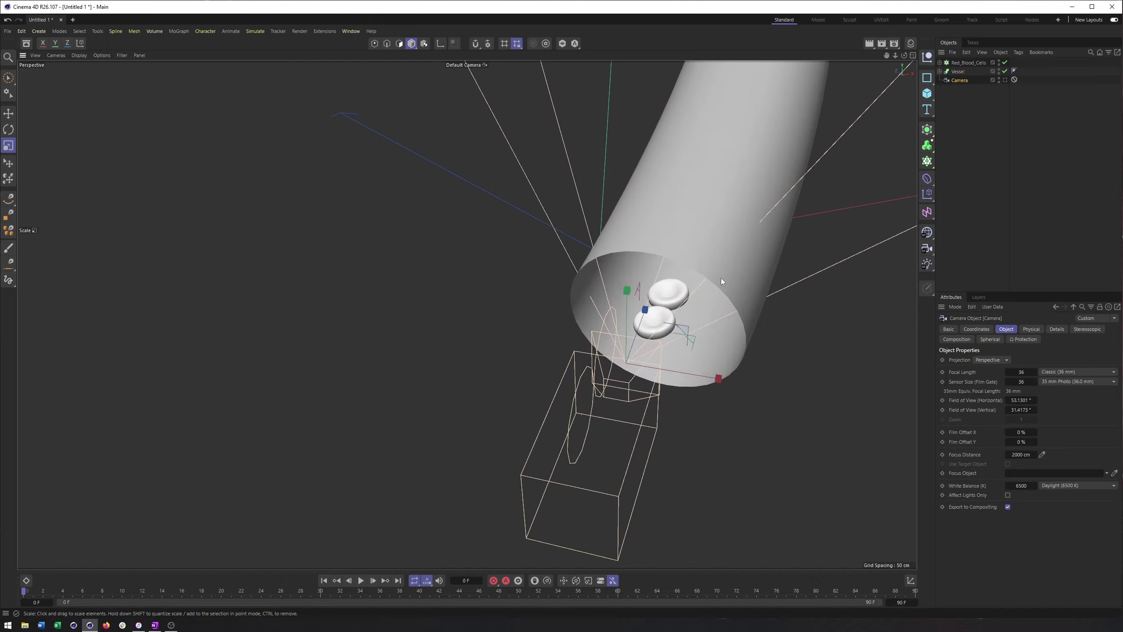
{"action": "left_click_drag", "start_coordinate": [721, 277], "coordinate": [713, 250], "text": "alt"}
{"action": "scroll", "coordinate": [712, 249], "scroll_direction": "up", "scroll_amount": 5}
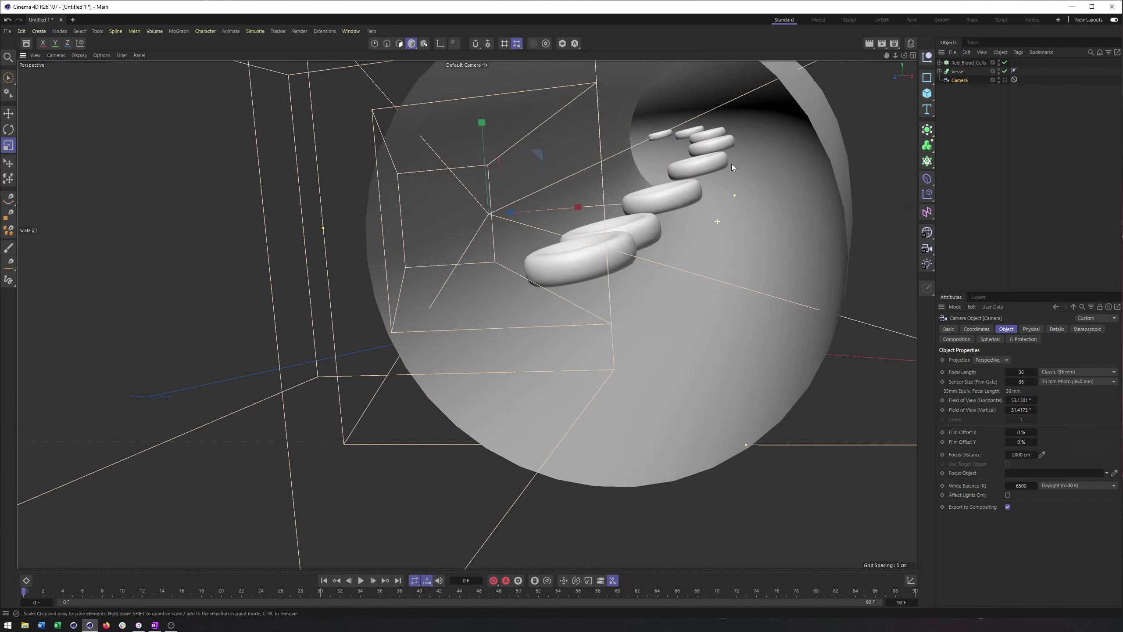
{"action": "scroll", "coordinate": [731, 164], "scroll_direction": "up", "scroll_amount": 5}
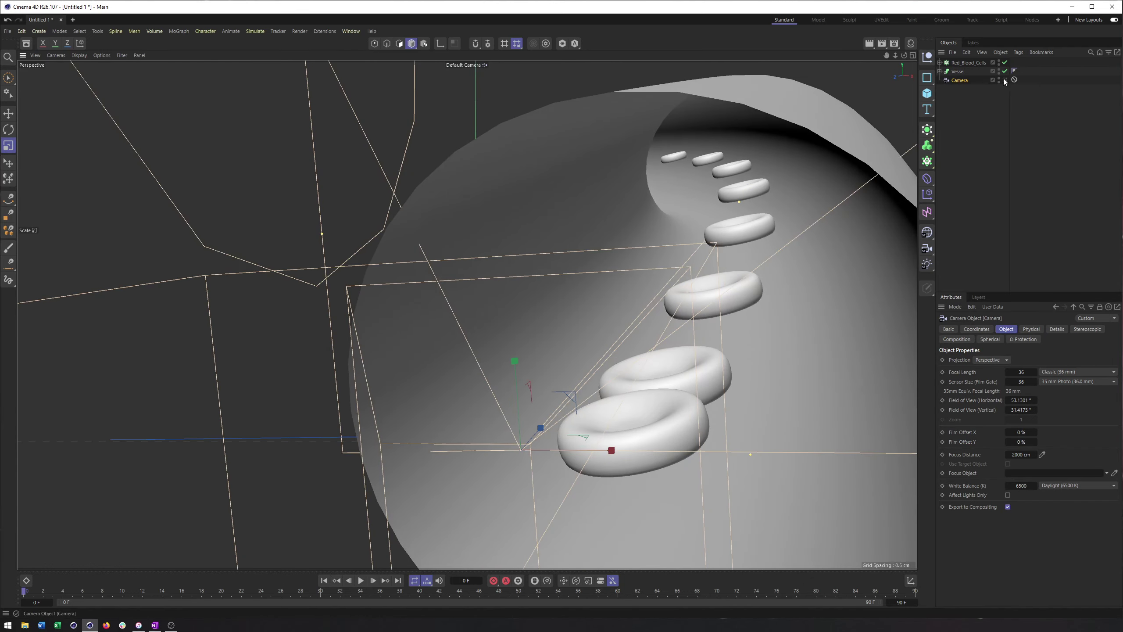
{"action": "left_click", "coordinate": [1004, 79]}
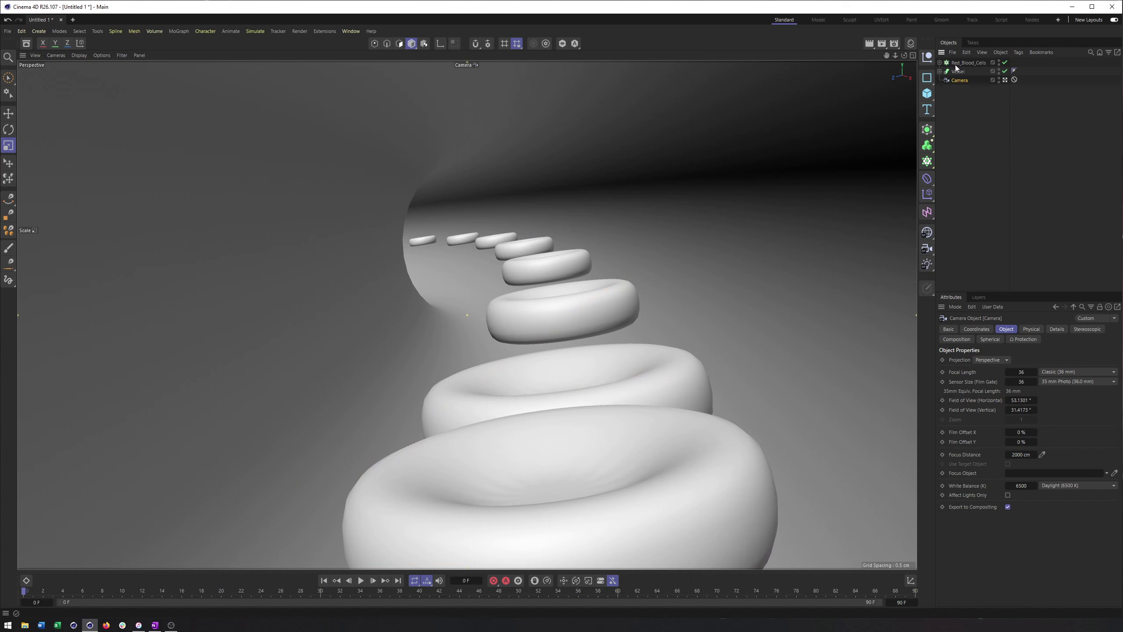
Set Red_Blood_Cells to Even distribution and raise the Count to 30
{"action": "left_click", "coordinate": [531, 355]}
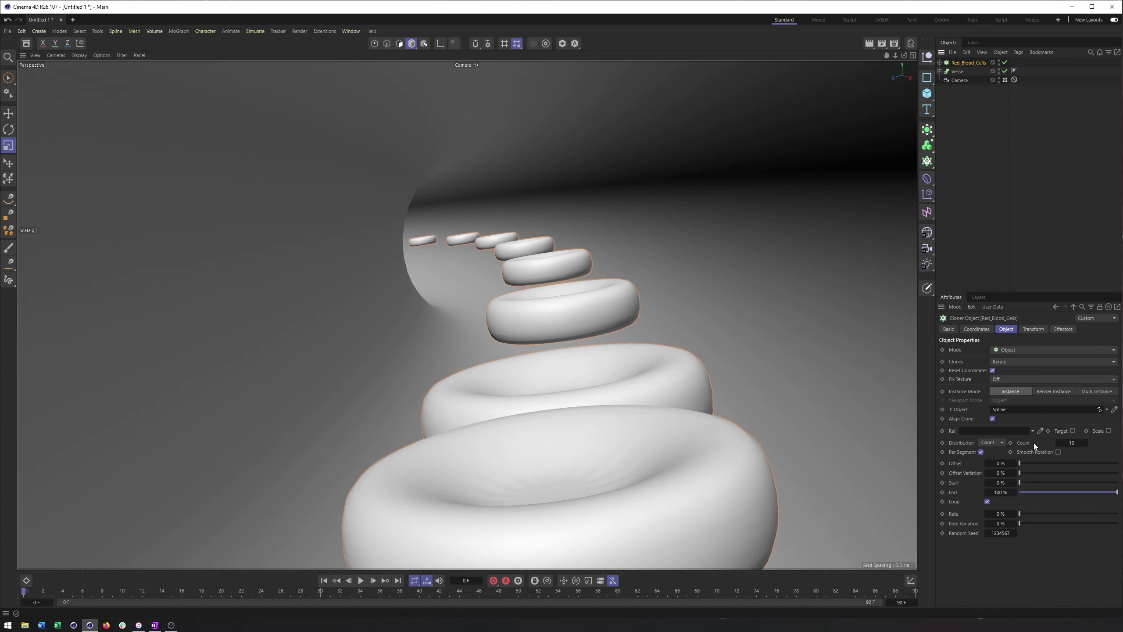
{"action": "left_click", "coordinate": [998, 443]}
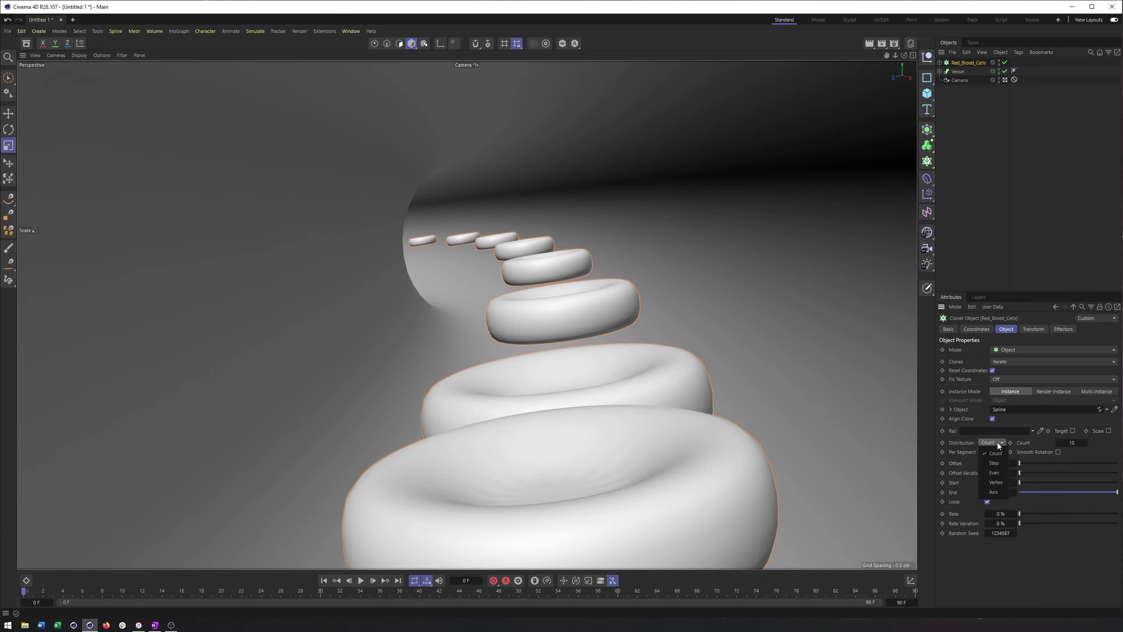
{"action": "left_click", "coordinate": [995, 472]}
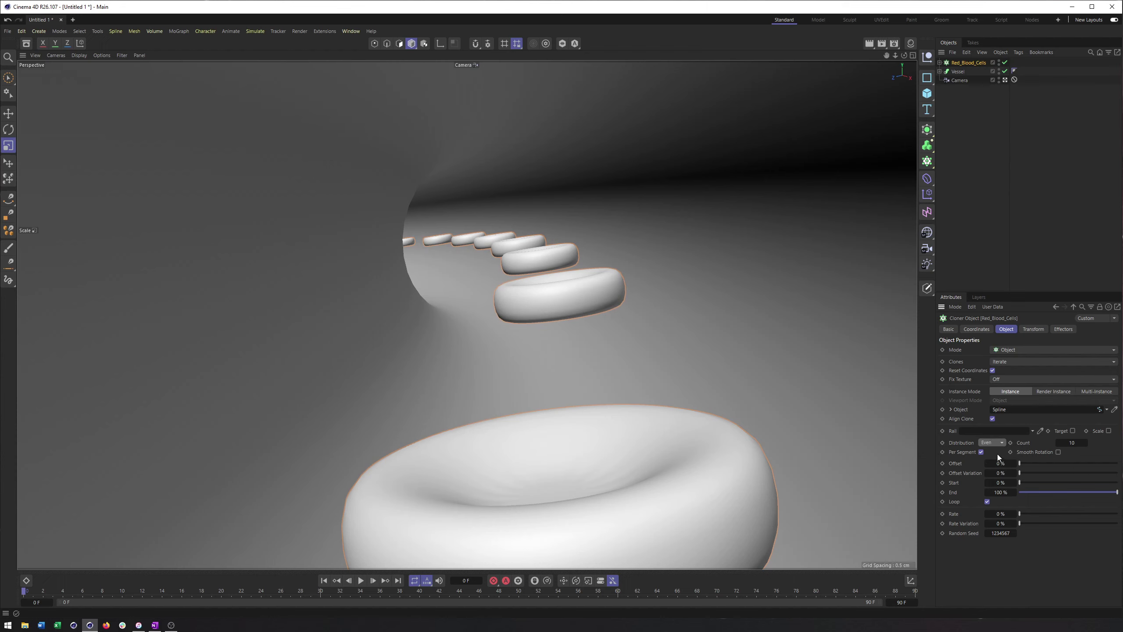
{"action": "left_click_drag", "start_coordinate": [1084, 442], "coordinate": [1120, 442]}
Shrink the Cylinder inside Cell to 90% so the clones get smaller
{"action": "left_click", "coordinate": [940, 62]}
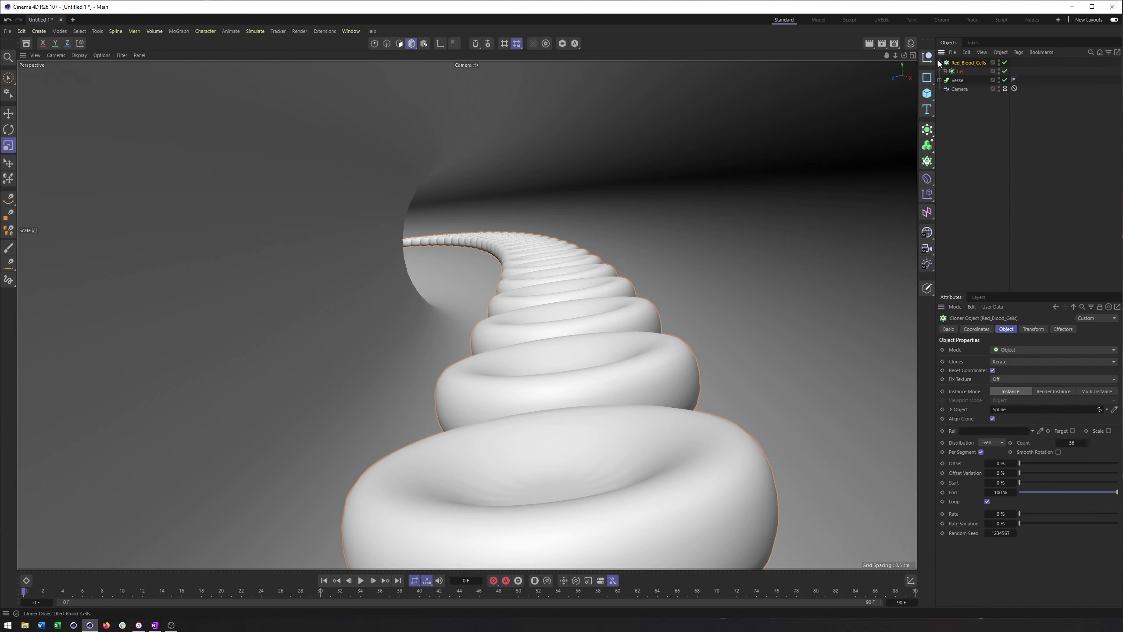
{"action": "left_click", "coordinate": [945, 71]}
{"action": "left_click", "coordinate": [970, 80]}
{"action": "left_click_drag", "start_coordinate": [788, 183], "coordinate": [539, 191]}
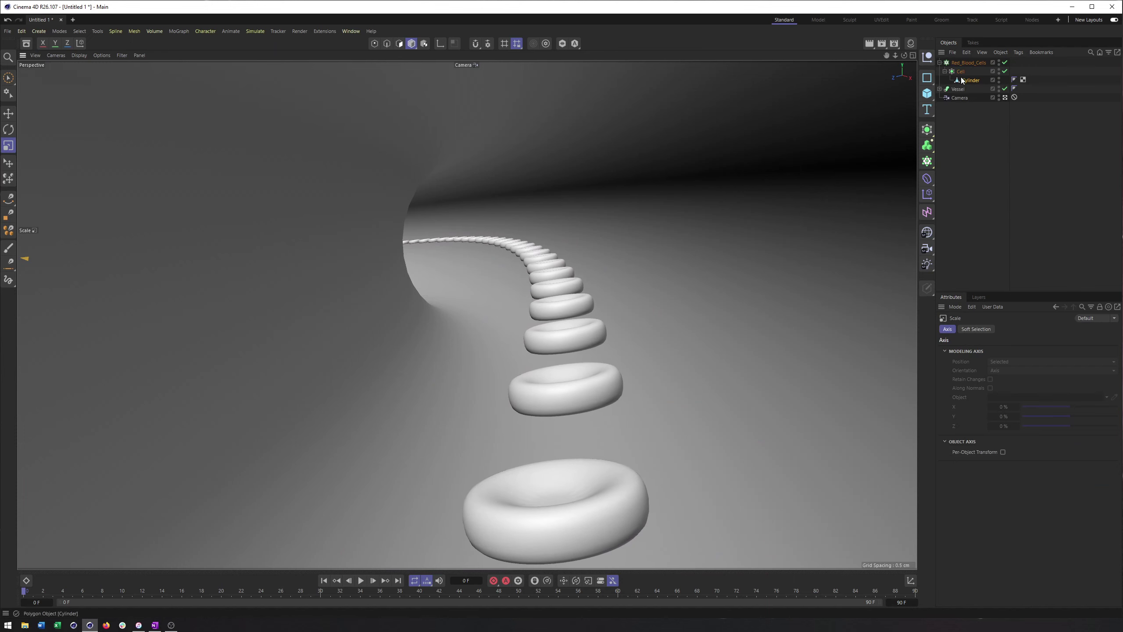
{"action": "left_click", "coordinate": [944, 71]}
Give the Red_Blood_Cells clones a movement rate along the path and play the animation
{"action": "left_click", "coordinate": [968, 62]}
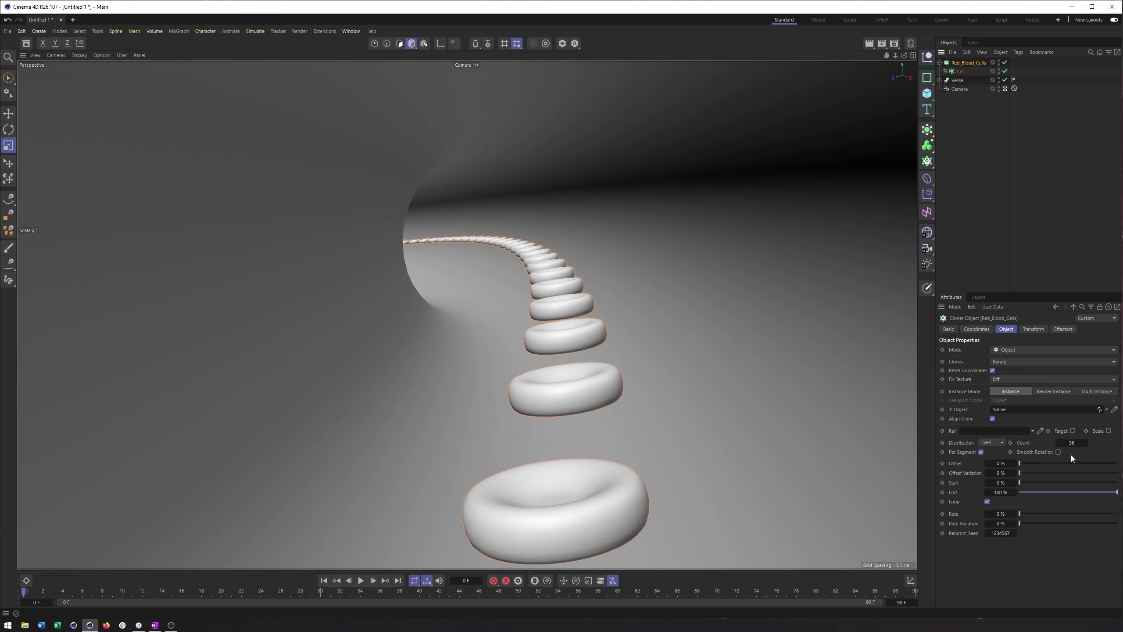
{"action": "left_click", "coordinate": [1014, 513]}
{"action": "left_click", "coordinate": [1015, 514]}
{"action": "left_click", "coordinate": [1015, 514]}
{"action": "left_click", "coordinate": [361, 580]}
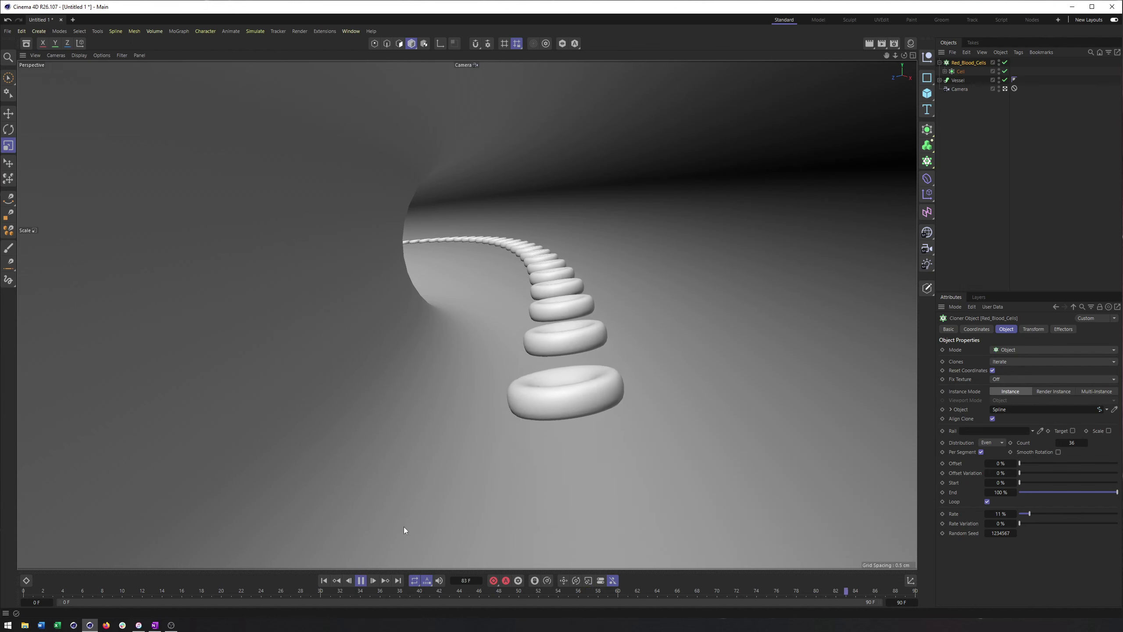
Delete the Camera's Protection tag and move the camera to reframe the vessel
{"action": "left_click", "coordinate": [960, 89]}
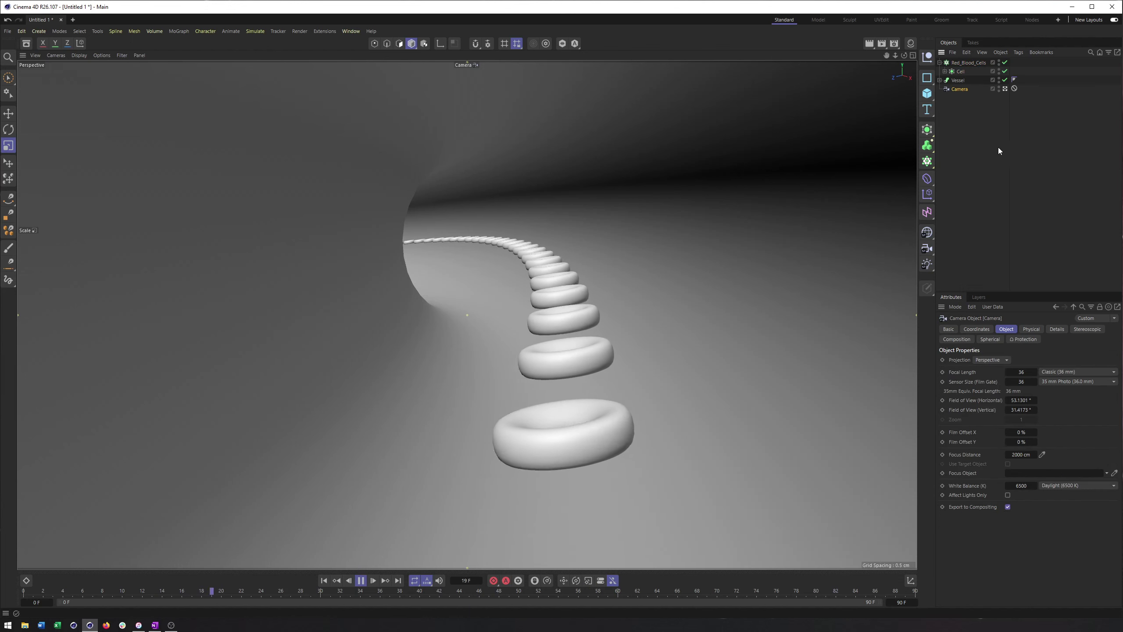
{"action": "left_click", "coordinate": [1014, 89]}
{"action": "key", "text": "Delete"}
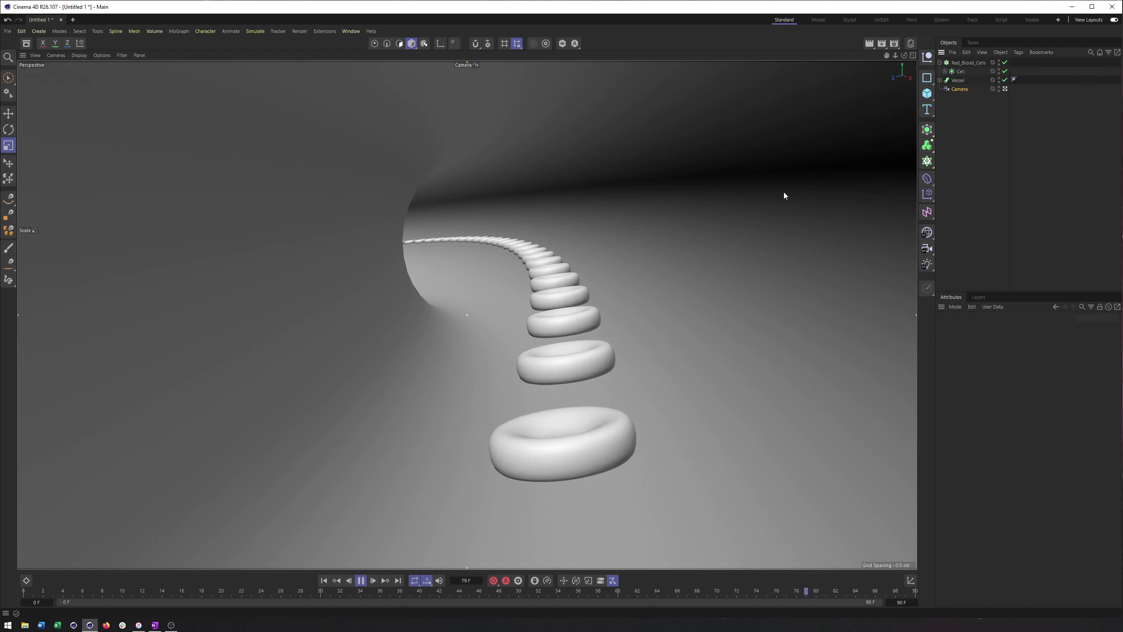
{"action": "mouse_move", "coordinate": [560, 223]}
{"action": "left_mouse_down", "text": "alt"}
{"action": "mouse_move", "coordinate": [614, 196]}
{"action": "mouse_move", "coordinate": [575, 207]}
{"action": "mouse_move", "coordinate": [595, 206]}
{"action": "mouse_move", "coordinate": [560, 195]}
{"action": "mouse_move", "coordinate": [578, 197]}
{"action": "mouse_move", "coordinate": [577, 238]}
{"action": "left_mouse_up", "text": "alt"}
{"action": "right_click", "coordinate": [959, 89]}
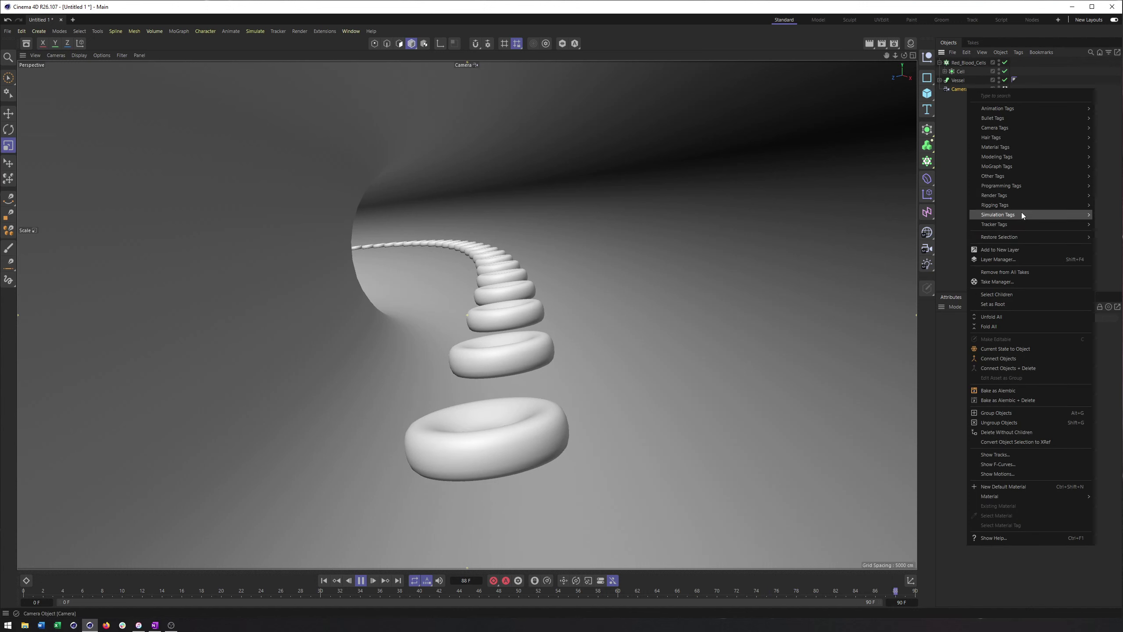
Lock the Camera with a new Protection tag and select Red_Blood_Cells
{"action": "mouse_move", "coordinate": [1017, 204]}
{"action": "left_click", "coordinate": [1109, 323]}
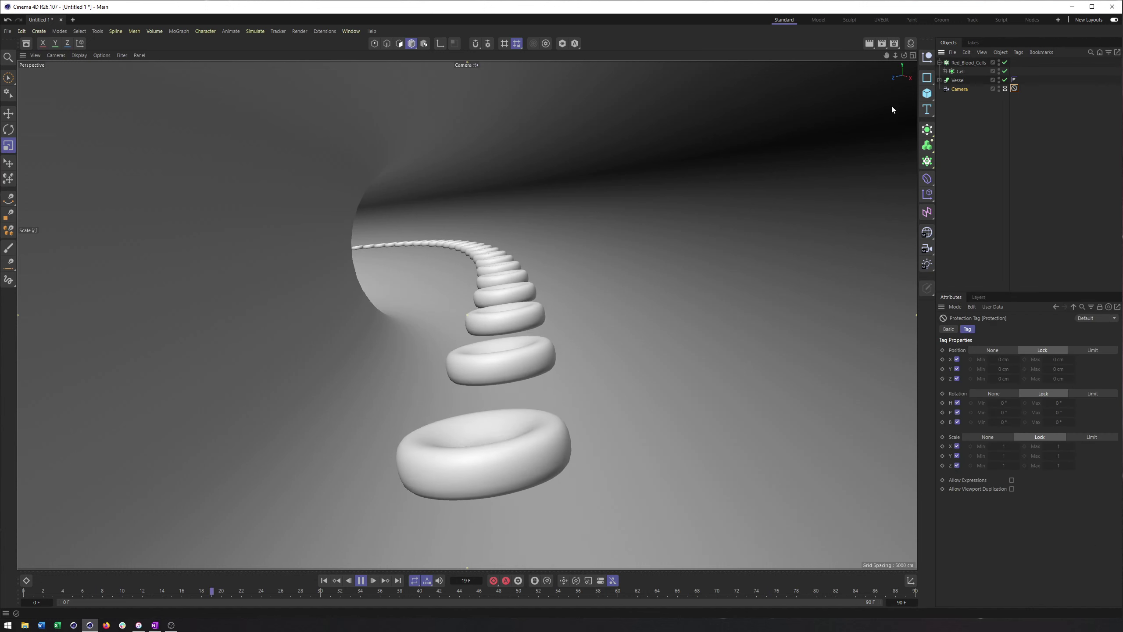
{"action": "left_click", "coordinate": [967, 62]}
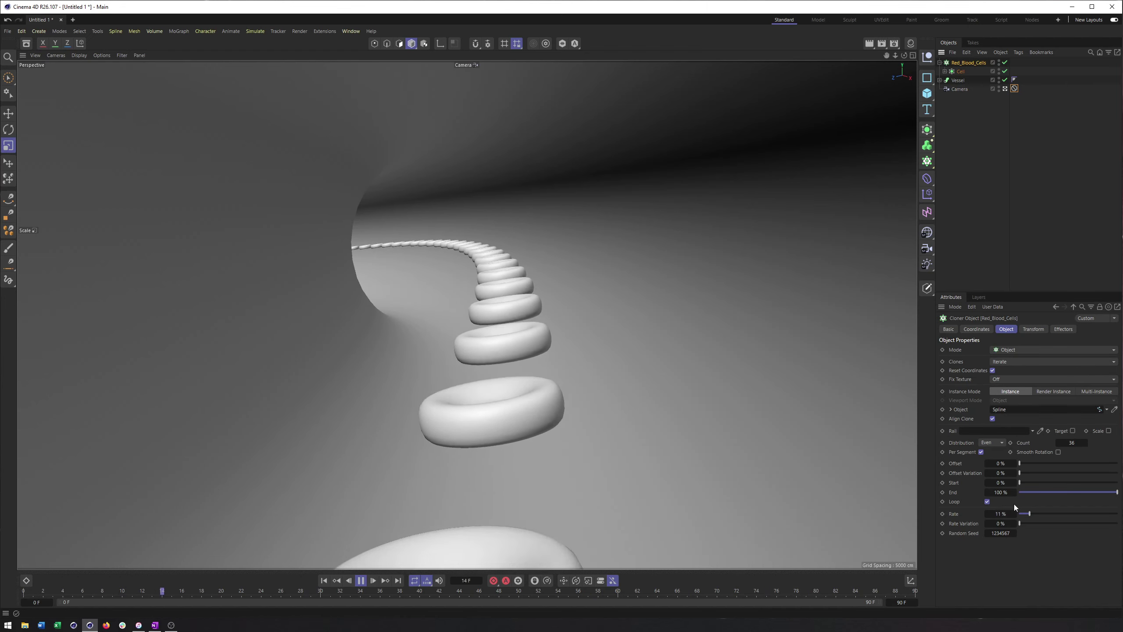
Set the cloner's Rate Variation to 48%, stop playback and rewind to frame 0
{"action": "left_click_drag", "start_coordinate": [1028, 523], "coordinate": [1117, 523]}
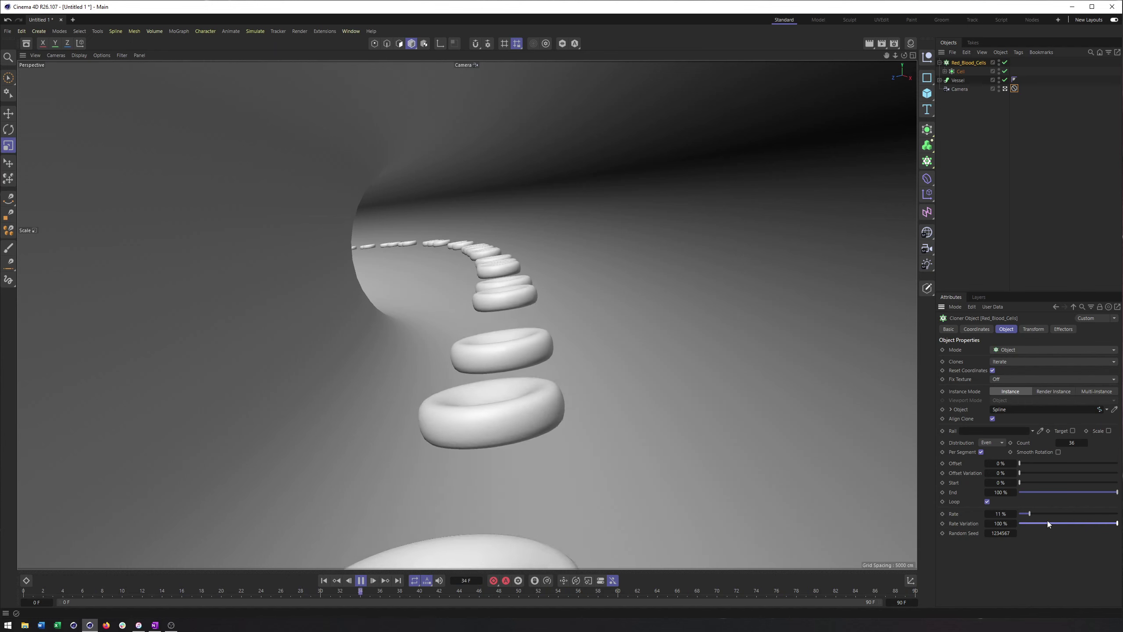
{"action": "left_click_drag", "start_coordinate": [1047, 523], "coordinate": [1066, 523]}
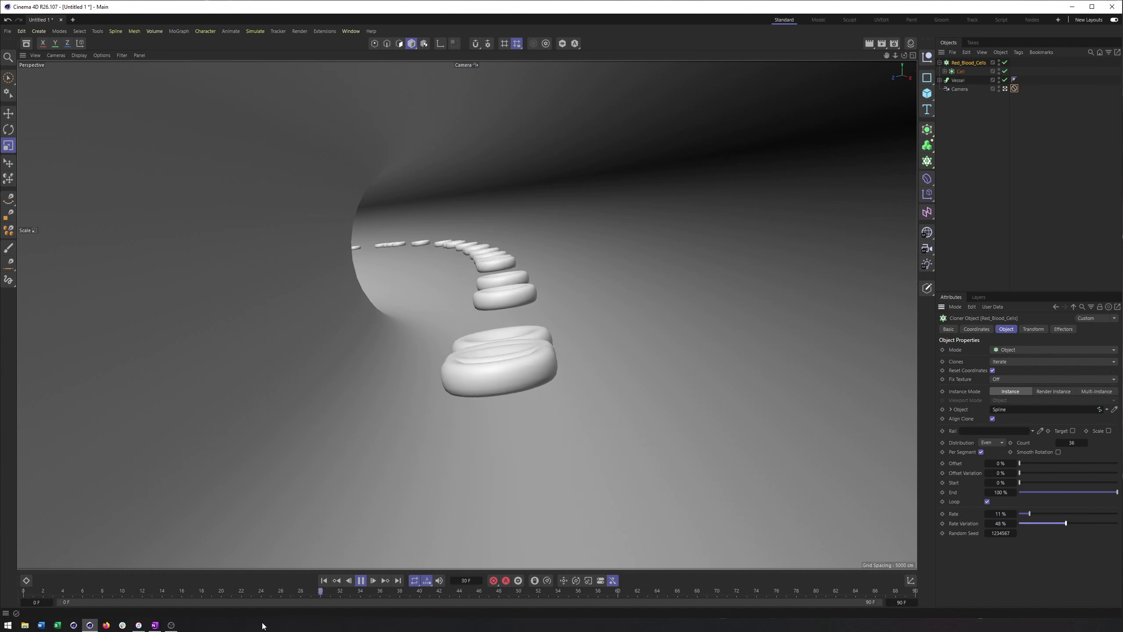
{"action": "left_click", "coordinate": [360, 580]}
{"action": "left_click", "coordinate": [325, 581]}
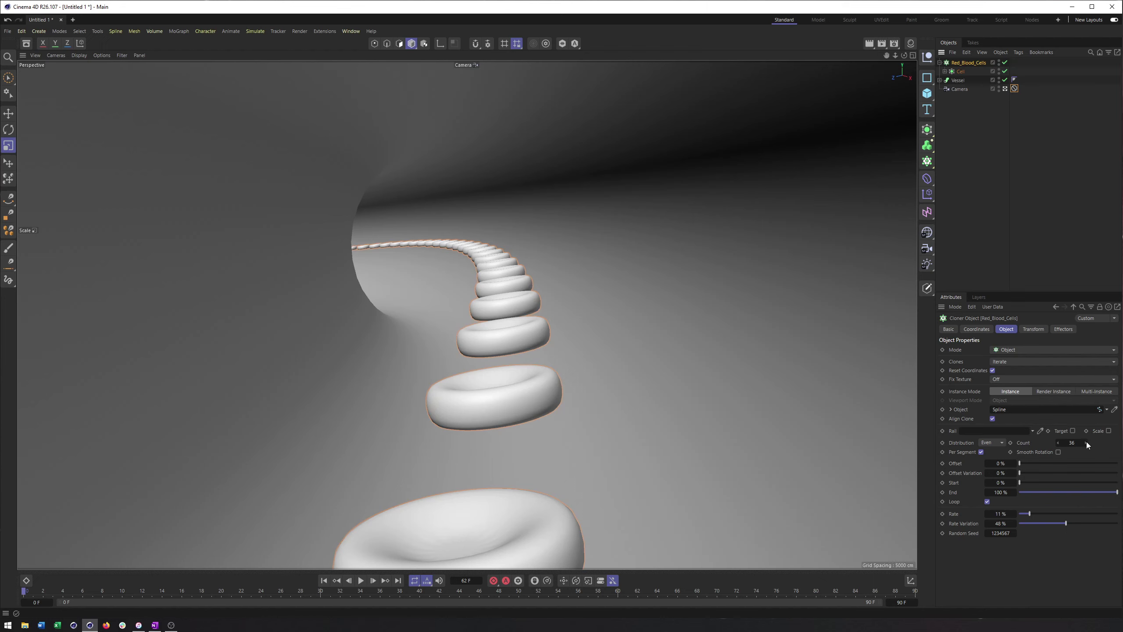
Raise the cloner Count to 135 and test Offset Variation, leaving it at 0%
{"action": "left_click_drag", "start_coordinate": [1086, 441], "coordinate": [1122, 441]}
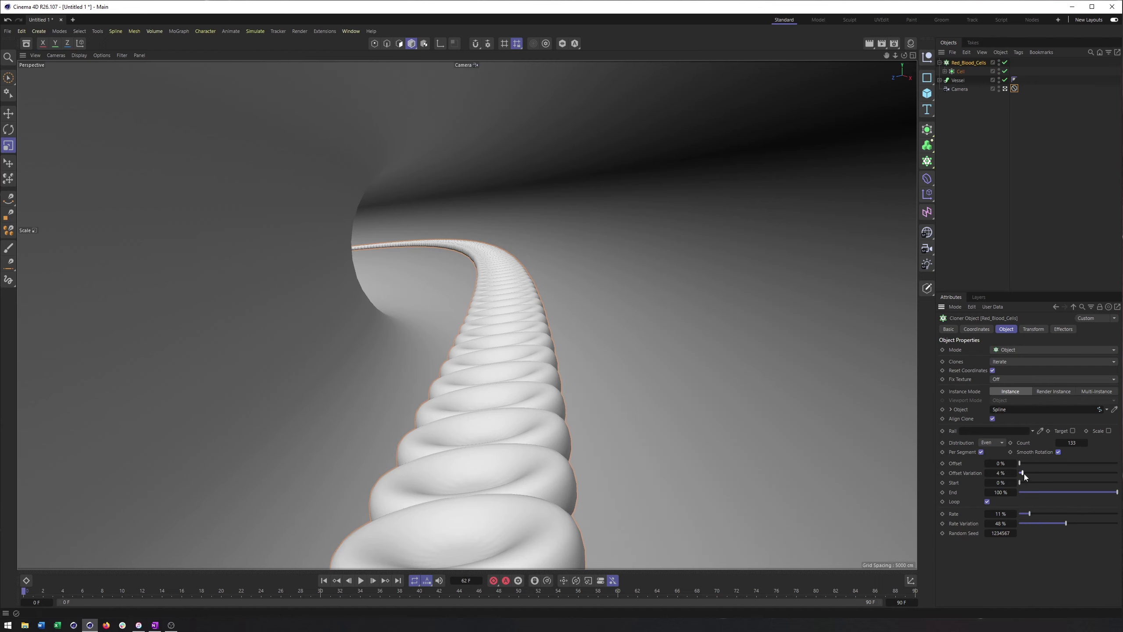
{"action": "left_click_drag", "start_coordinate": [1024, 474], "coordinate": [1068, 474]}
{"action": "left_click", "coordinate": [927, 196]}
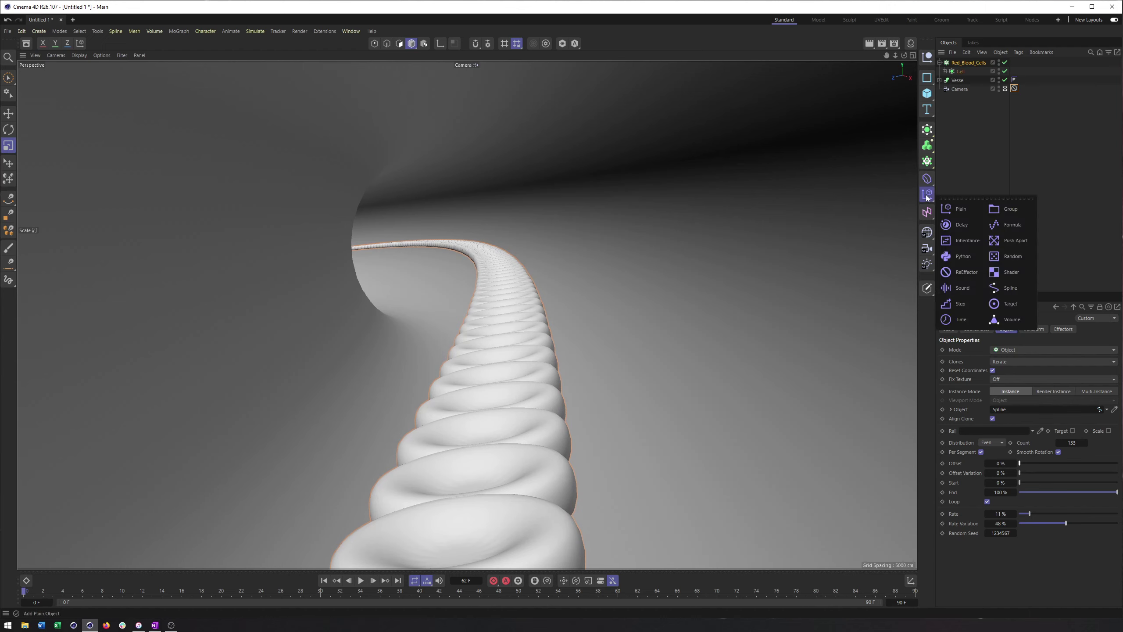
Add a Random effector with rotation enabled at H 0°, P 15°, B 15°
{"action": "left_click", "coordinate": [1013, 256]}
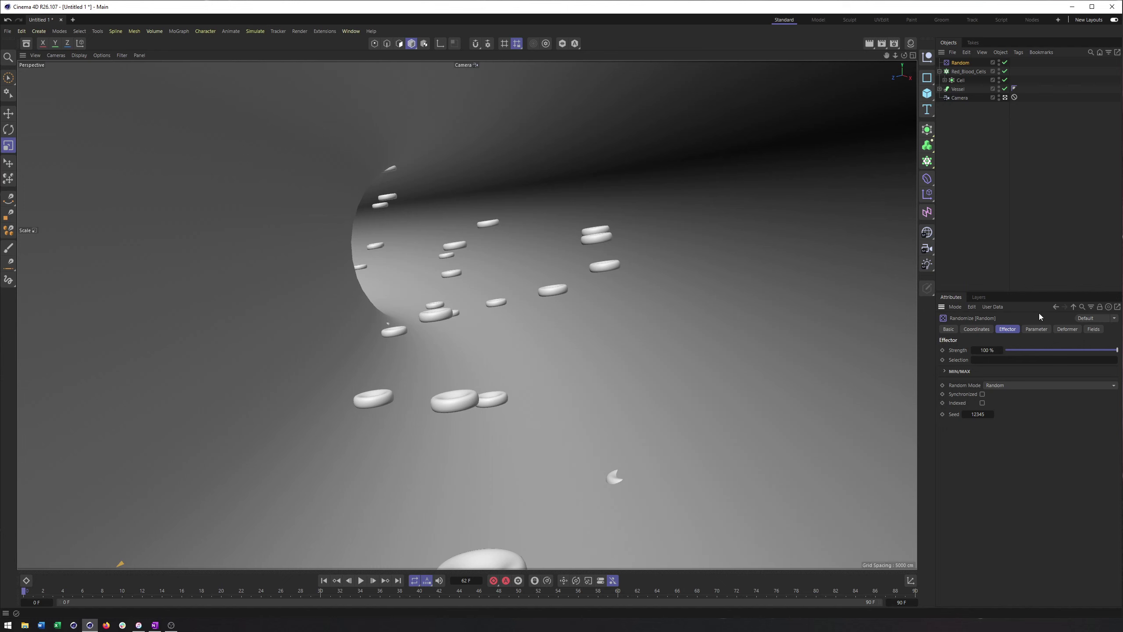
{"action": "left_click", "coordinate": [1038, 330]}
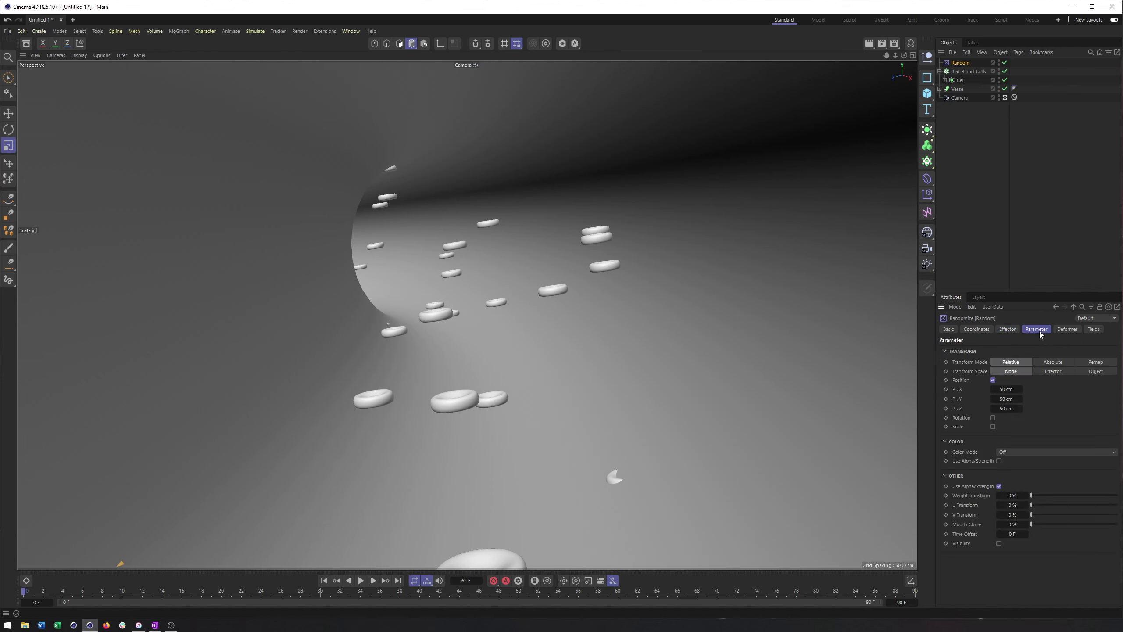
{"action": "left_click", "coordinate": [993, 380]}
{"action": "left_click", "coordinate": [993, 388]}
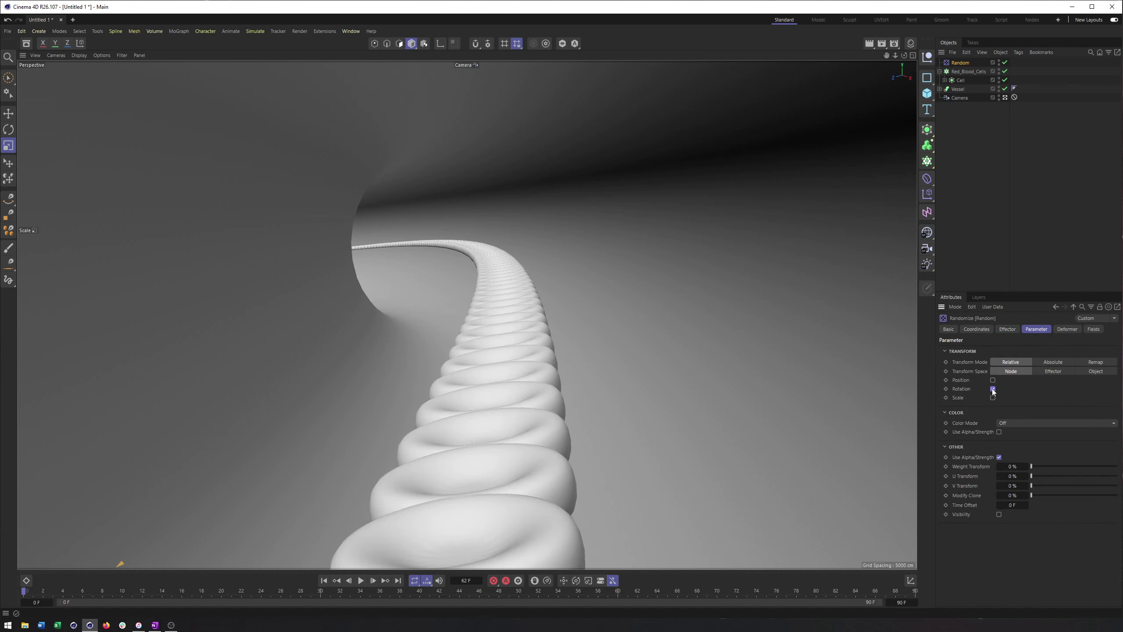
{"action": "left_click_drag", "start_coordinate": [1021, 397], "coordinate": [1033, 397]}
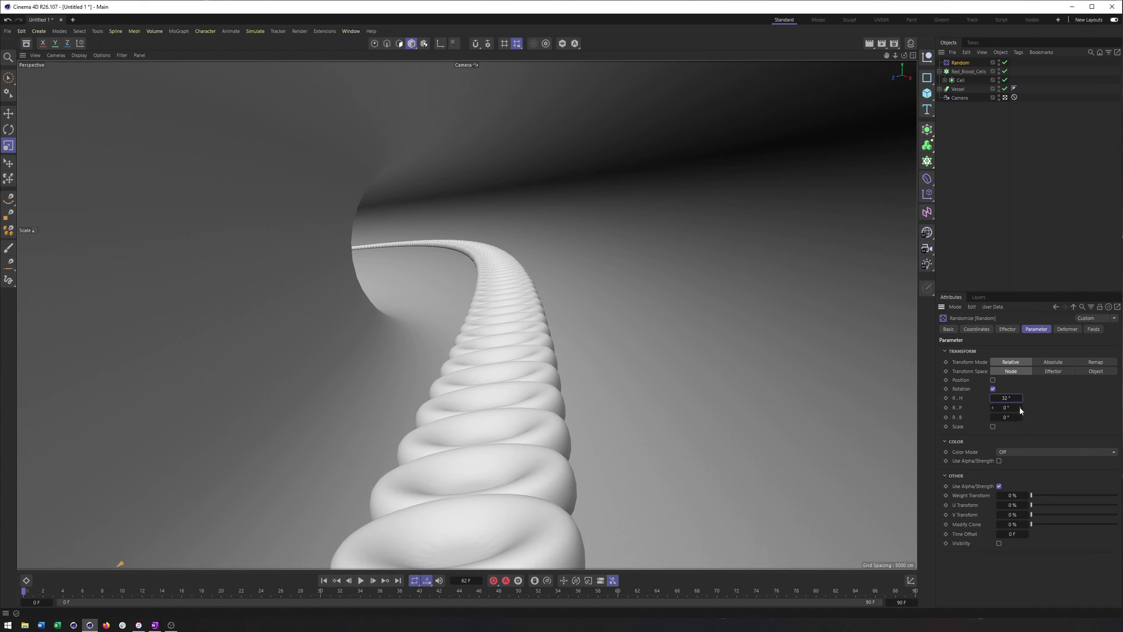
{"action": "left_click_drag", "start_coordinate": [1019, 408], "coordinate": [1027, 417]}
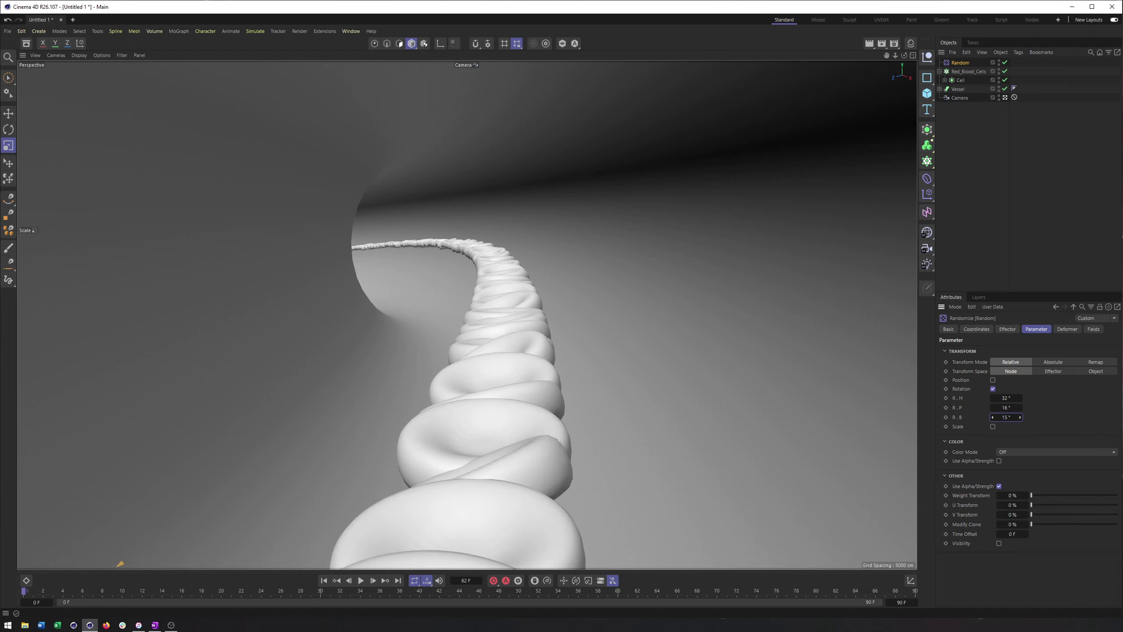
{"action": "left_click", "coordinate": [991, 408]}
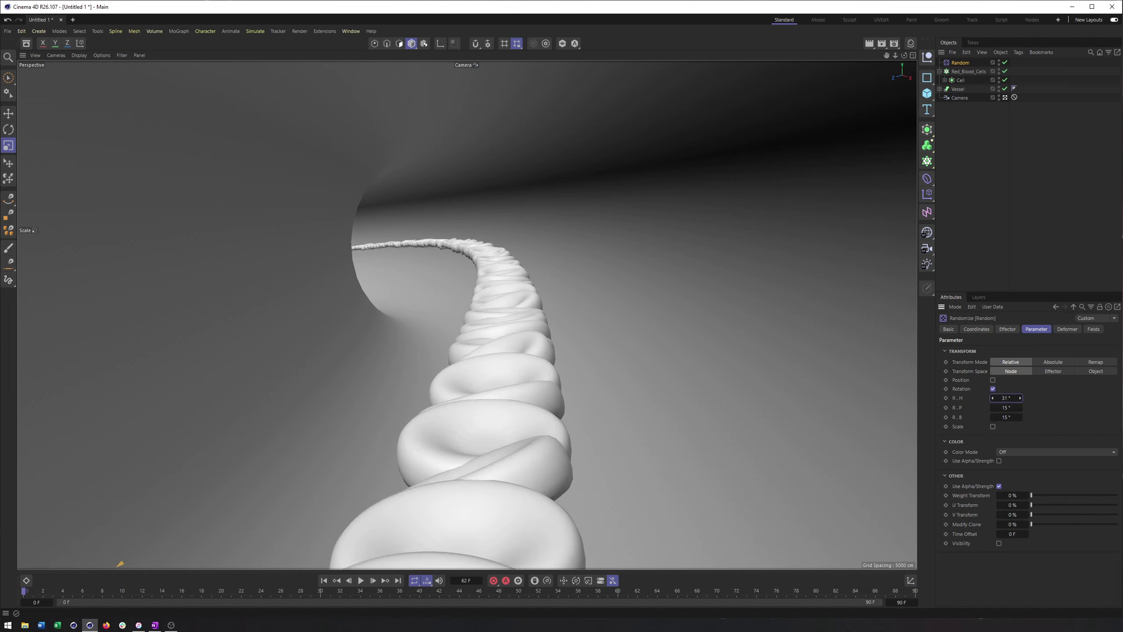
{"action": "left_click_drag", "start_coordinate": [995, 398], "coordinate": [1014, 398]}
{"action": "right_click", "coordinate": [995, 397]}
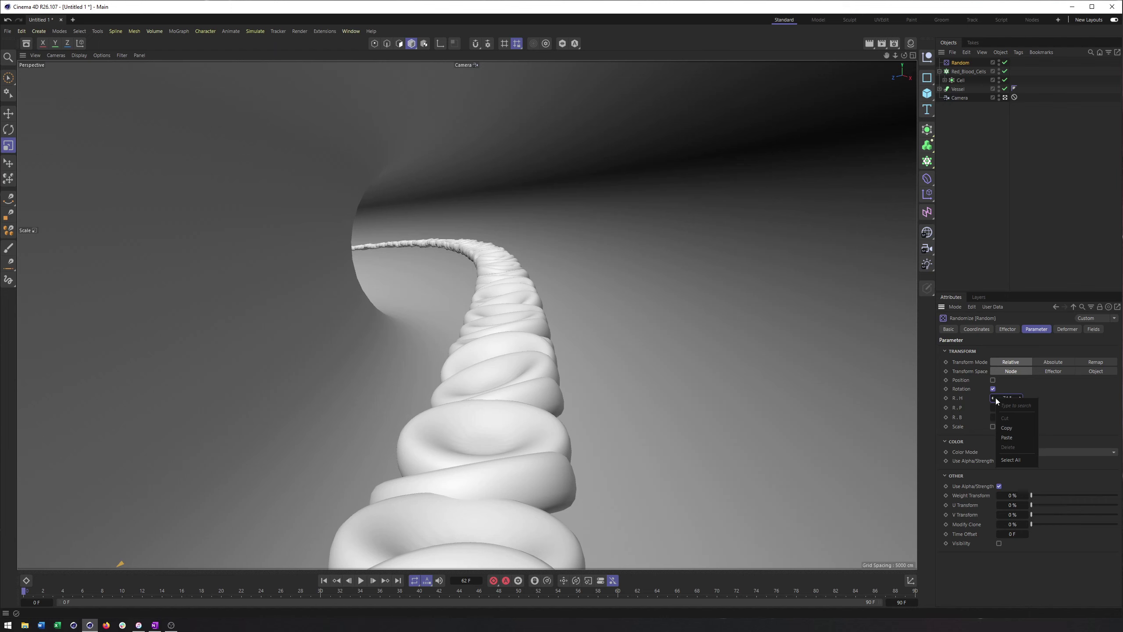
{"action": "type", "text": "0"}
{"action": "key", "text": "Return"}
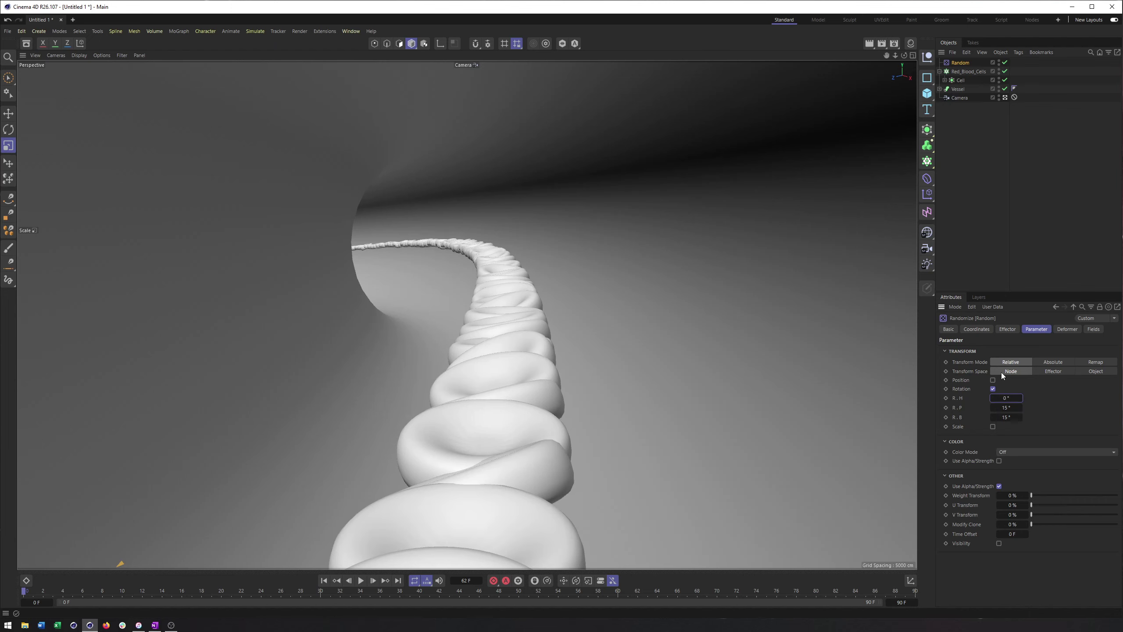
Enable Random position offsets at X 5 cm, Y and Z 0 cm, and play the animation
{"action": "left_click", "coordinate": [993, 380]}
{"action": "left_click", "coordinate": [1005, 389]}
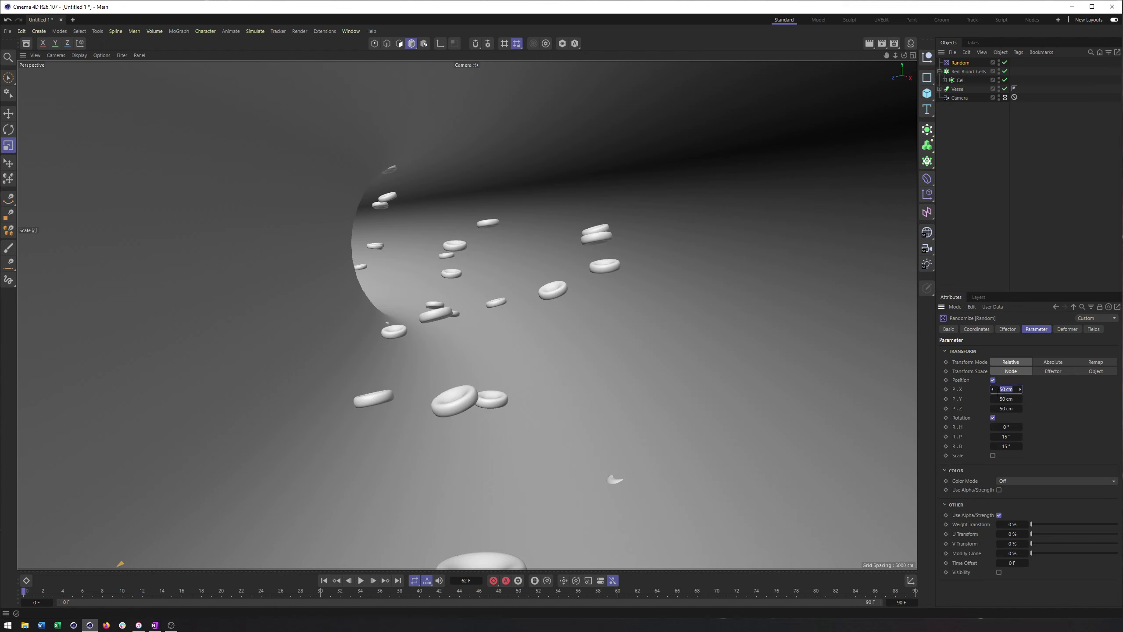
{"action": "type", "text": "0"}
{"action": "key", "text": "Tab"}
{"action": "type", "text": "0"}
{"action": "key", "text": "Tab"}
{"action": "type", "text": "0"}
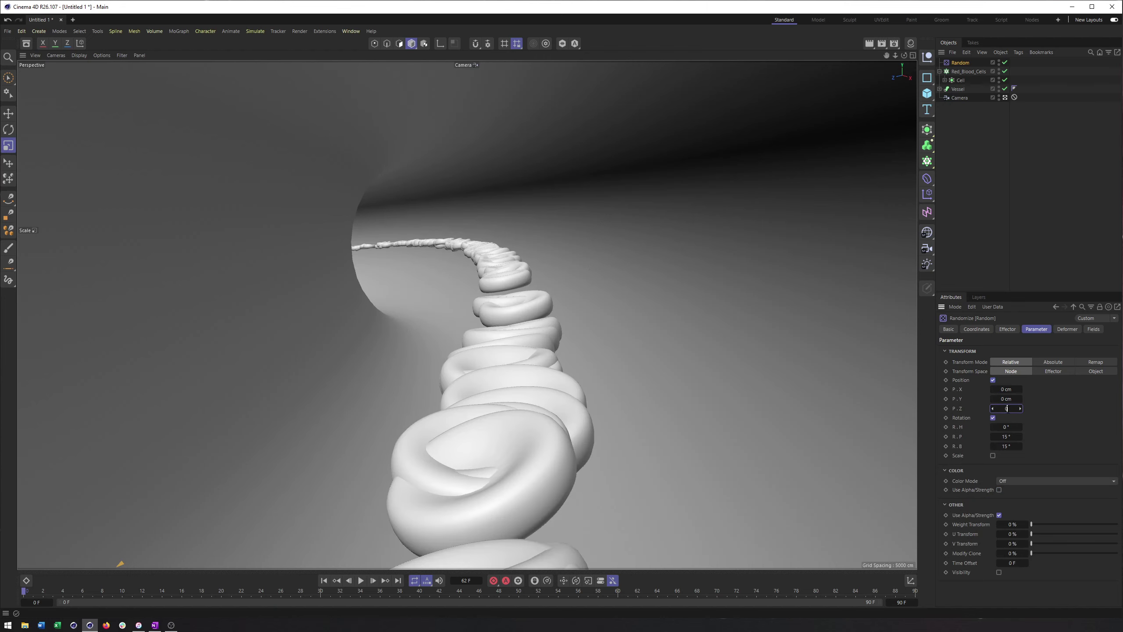
{"action": "key", "text": "Return"}
{"action": "left_click_drag", "start_coordinate": [1019, 390], "coordinate": [1021, 390]}
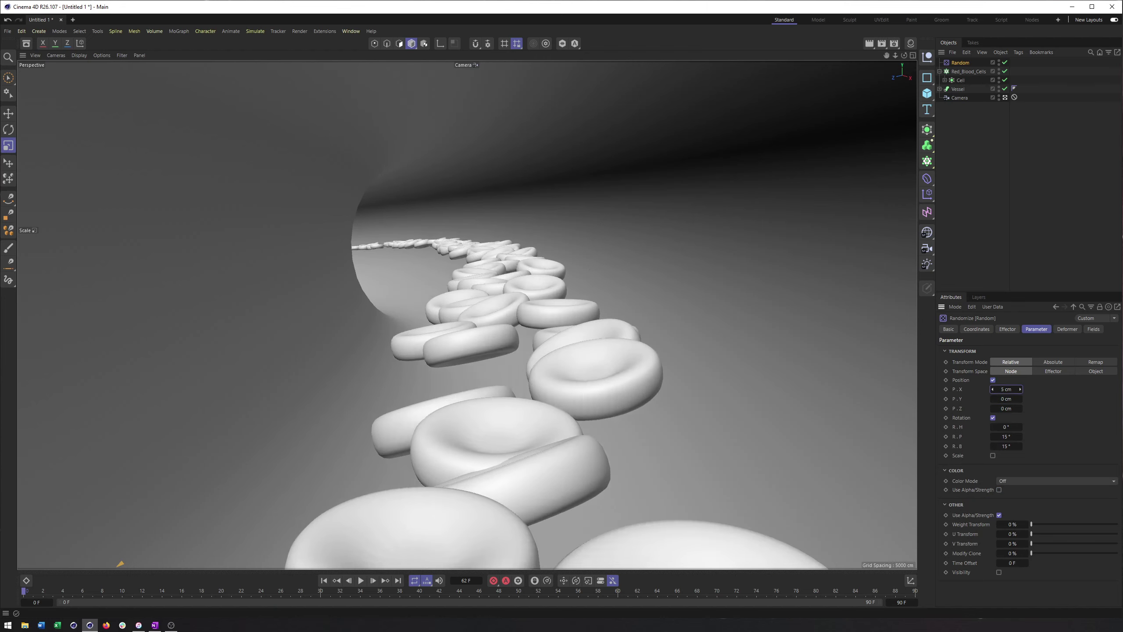
{"action": "key", "text": "F8"}
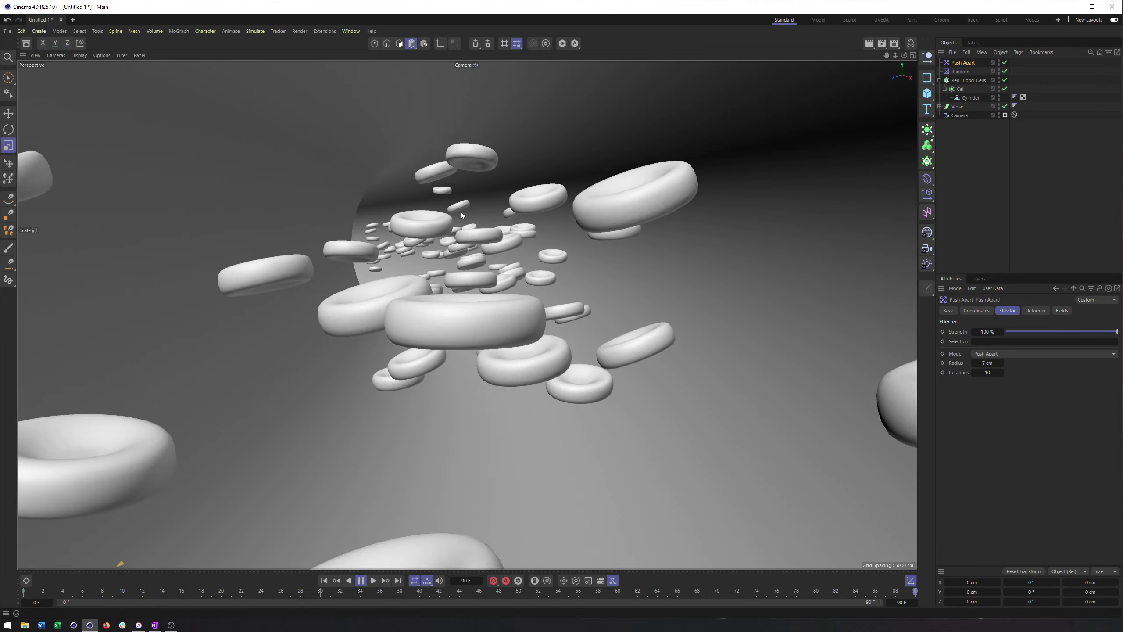
Reorder the Red_Blood_Cells effector list so Push Apart sits above Random
{"action": "left_click", "coordinate": [968, 80]}
{"action": "left_click", "coordinate": [1063, 310]}
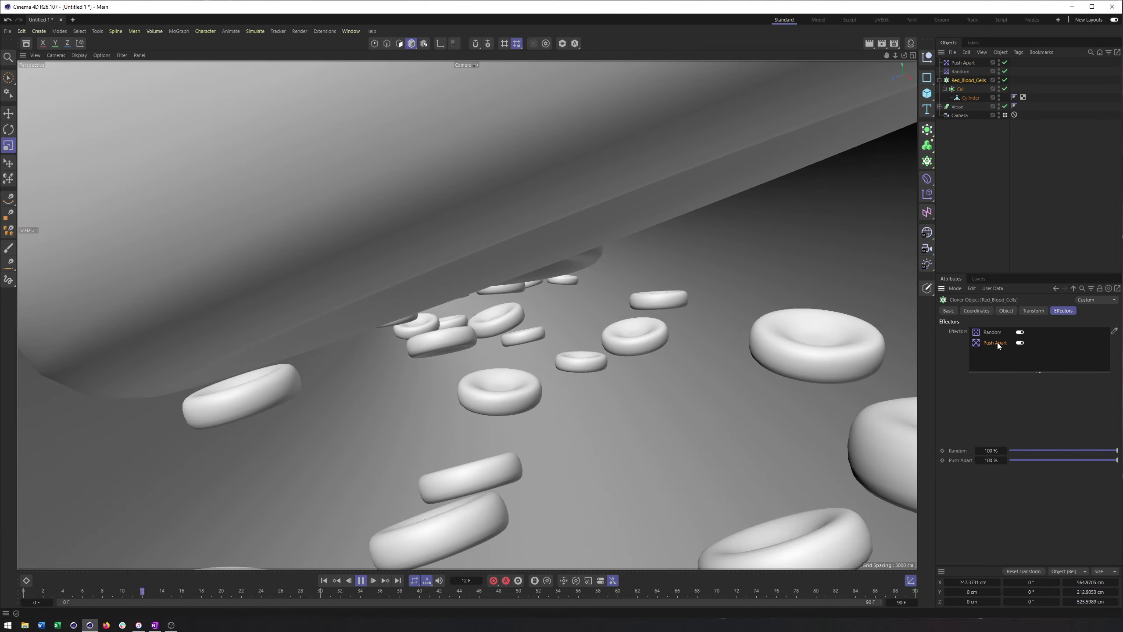
{"action": "left_click_drag", "start_coordinate": [997, 342], "coordinate": [997, 332]}
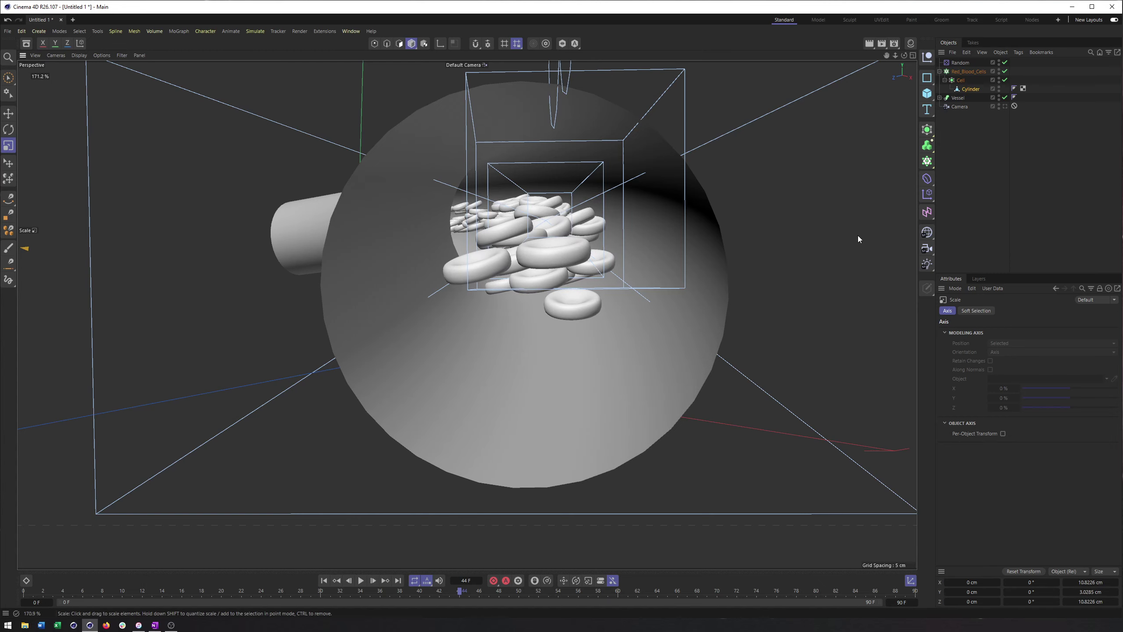
Replay the animation from the start, orbiting to watch the tilted cells stream through the Vessel
{"action": "left_click_drag", "start_coordinate": [858, 235], "coordinate": [412, 405], "text": "alt"}
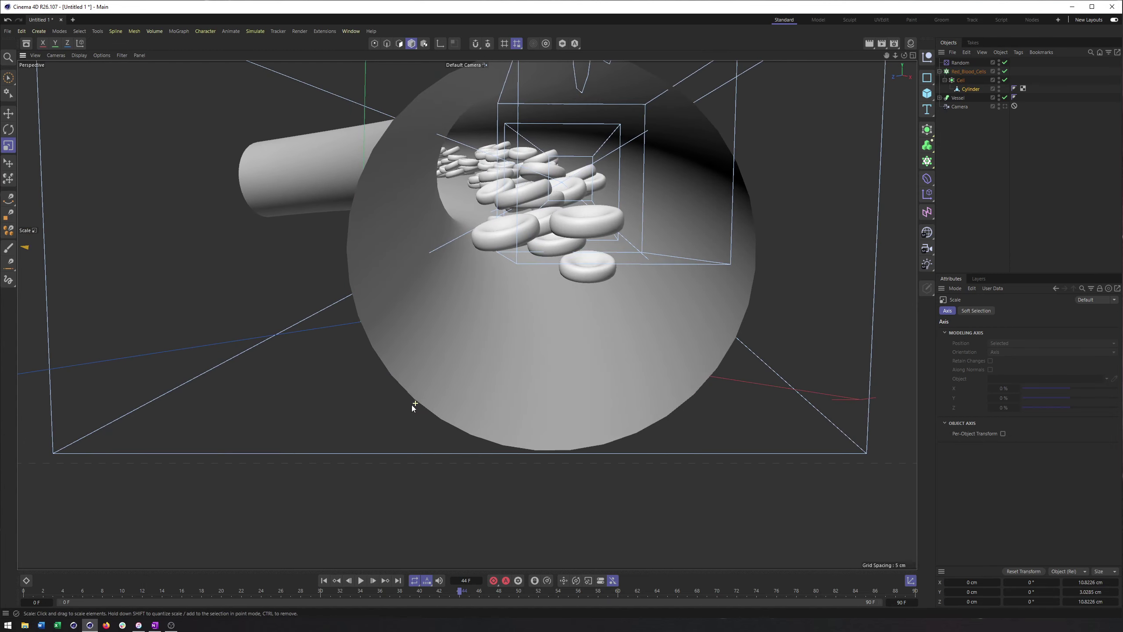
{"action": "left_click", "coordinate": [323, 580]}
{"action": "left_click", "coordinate": [361, 580]}
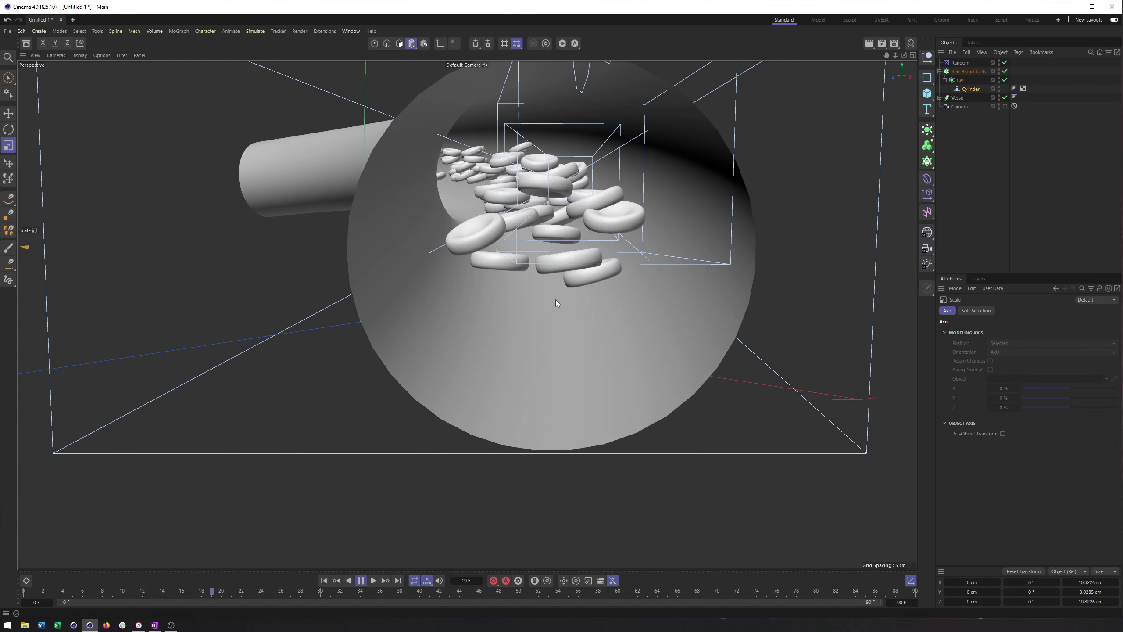
{"action": "left_click_drag", "start_coordinate": [555, 300], "coordinate": [590, 220], "text": "alt"}
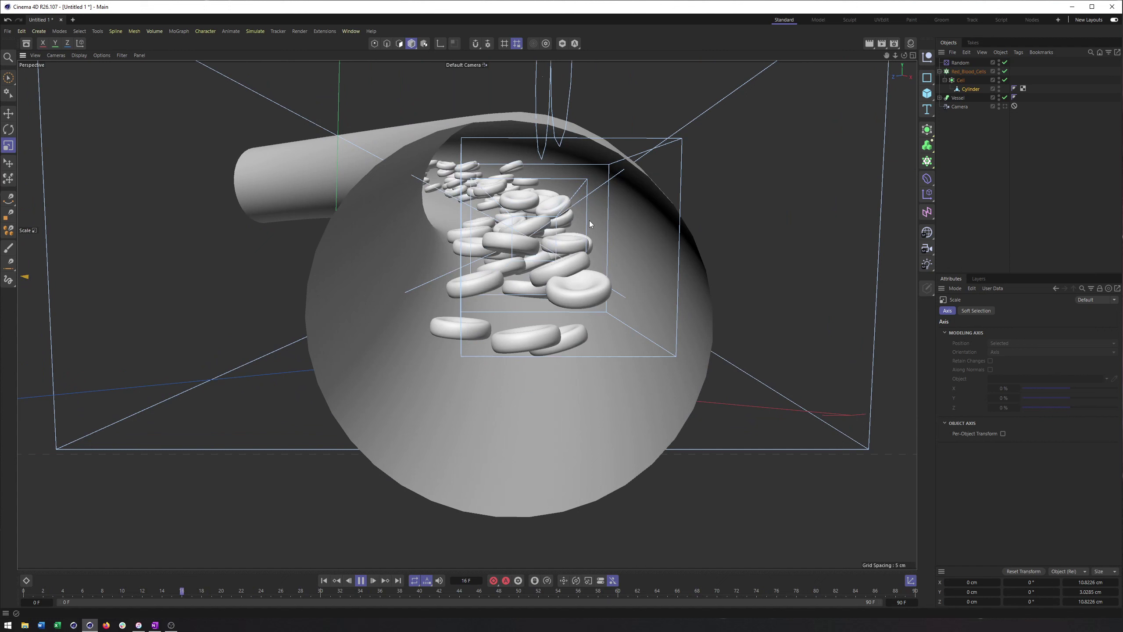
{"action": "left_click", "coordinate": [361, 580]}
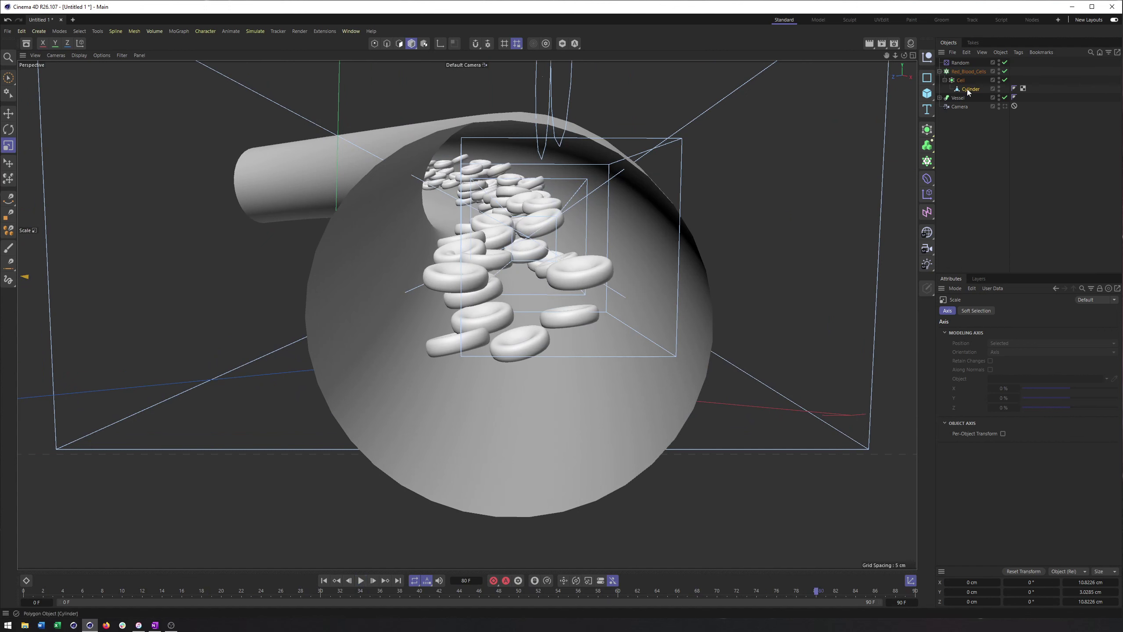
{"action": "left_click", "coordinate": [970, 72]}
Add a Rigid Body simulation tag to the Red_Blood_Cells cloner, then select Vessel and play
{"action": "right_click", "coordinate": [973, 73]}
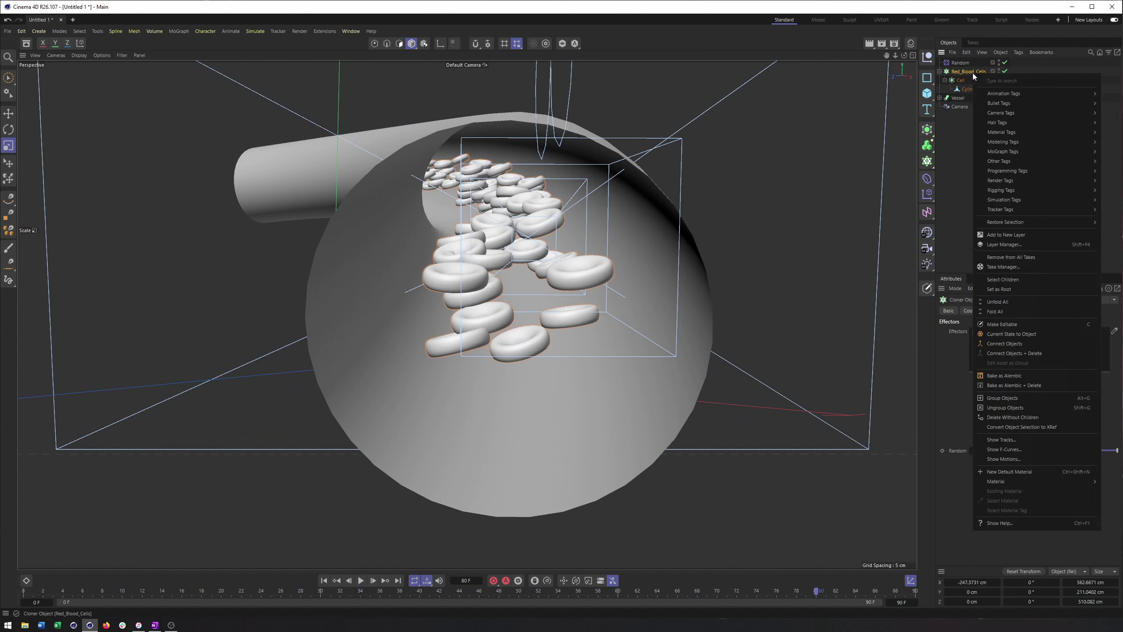
{"action": "left_click", "coordinate": [958, 98]}
{"action": "left_click", "coordinate": [1006, 311]}
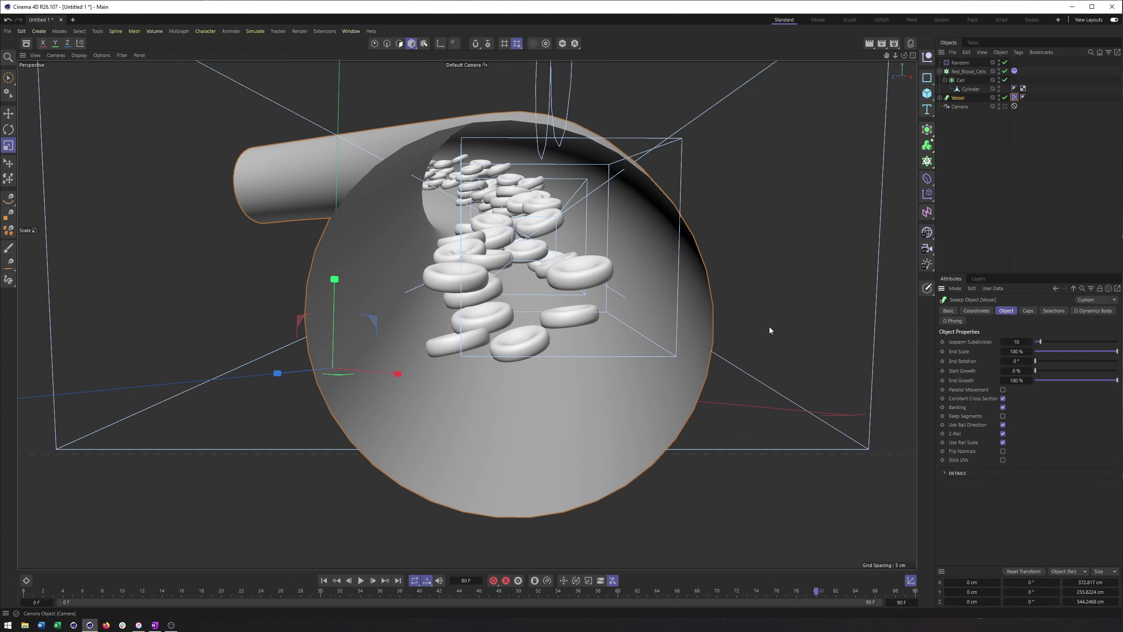
{"action": "left_click", "coordinate": [360, 580]}
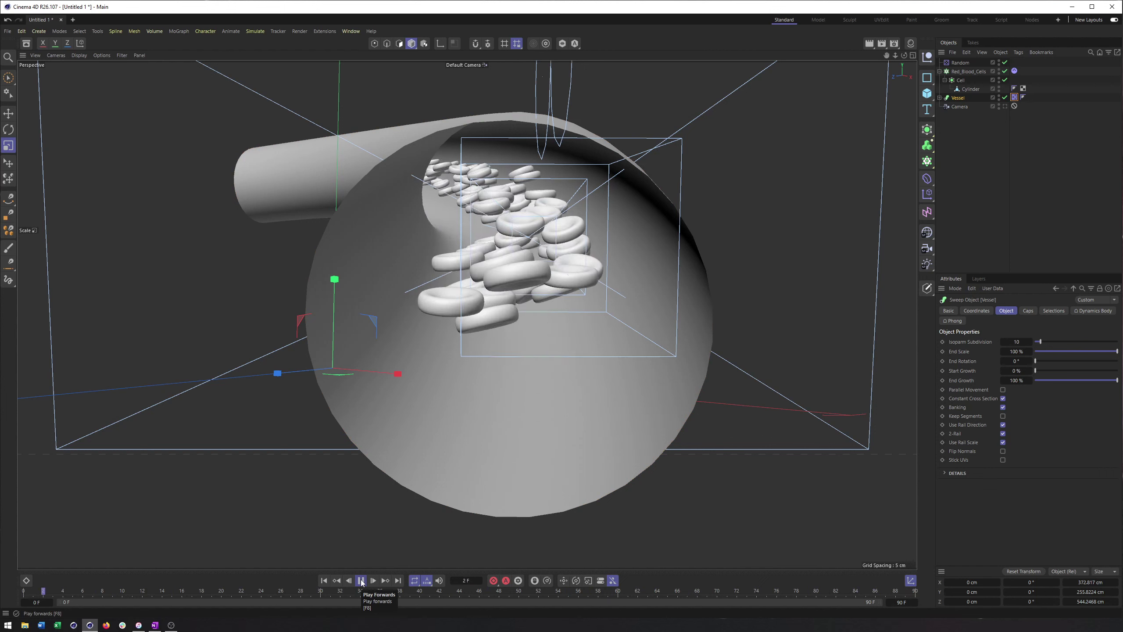
Stop playback and set the cells' Dynamics Body Follow Position to 10 under Force
{"action": "left_click", "coordinate": [361, 581]}
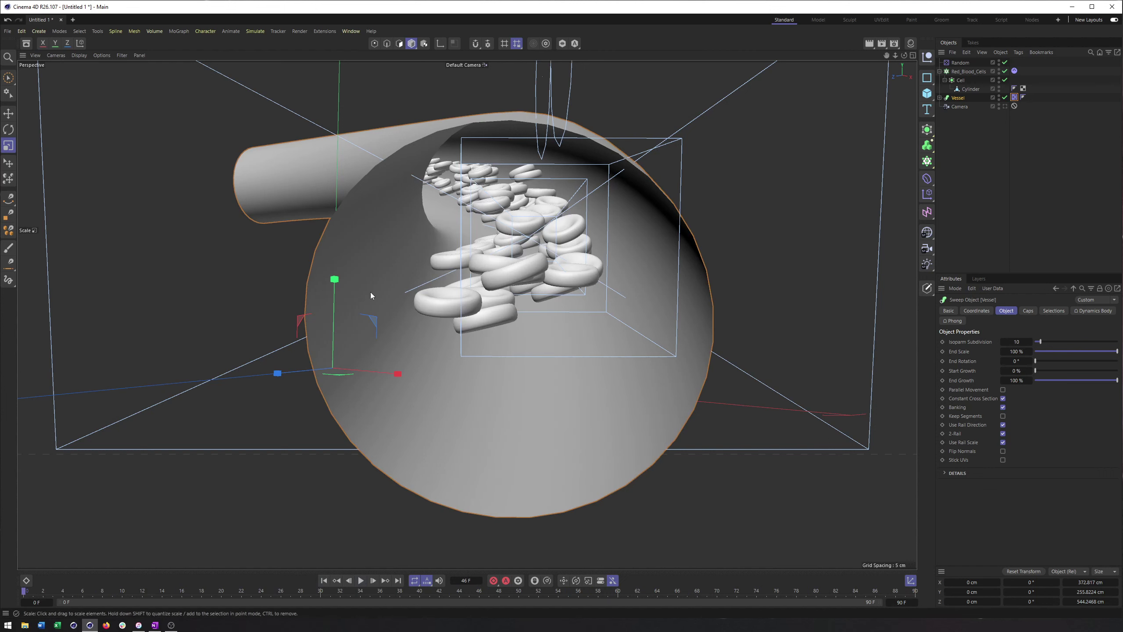
{"action": "left_click", "coordinate": [1014, 71]}
{"action": "left_click", "coordinate": [1049, 310]}
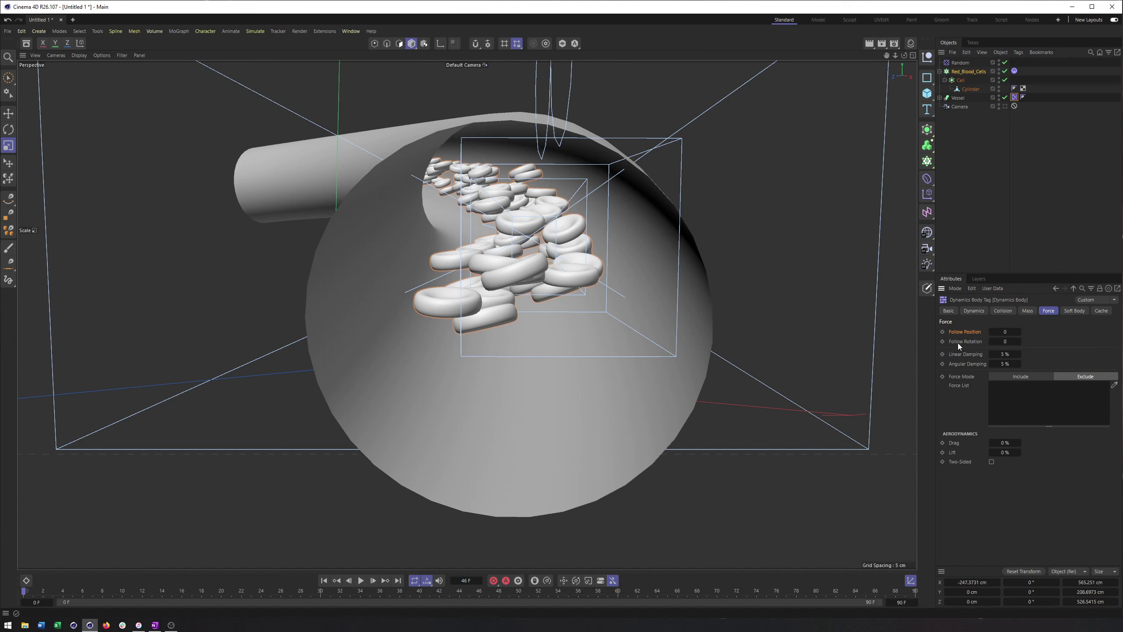
{"action": "left_click", "coordinate": [1004, 331]}
{"action": "key", "text": "Return"}
{"action": "left_click", "coordinate": [1004, 331]}
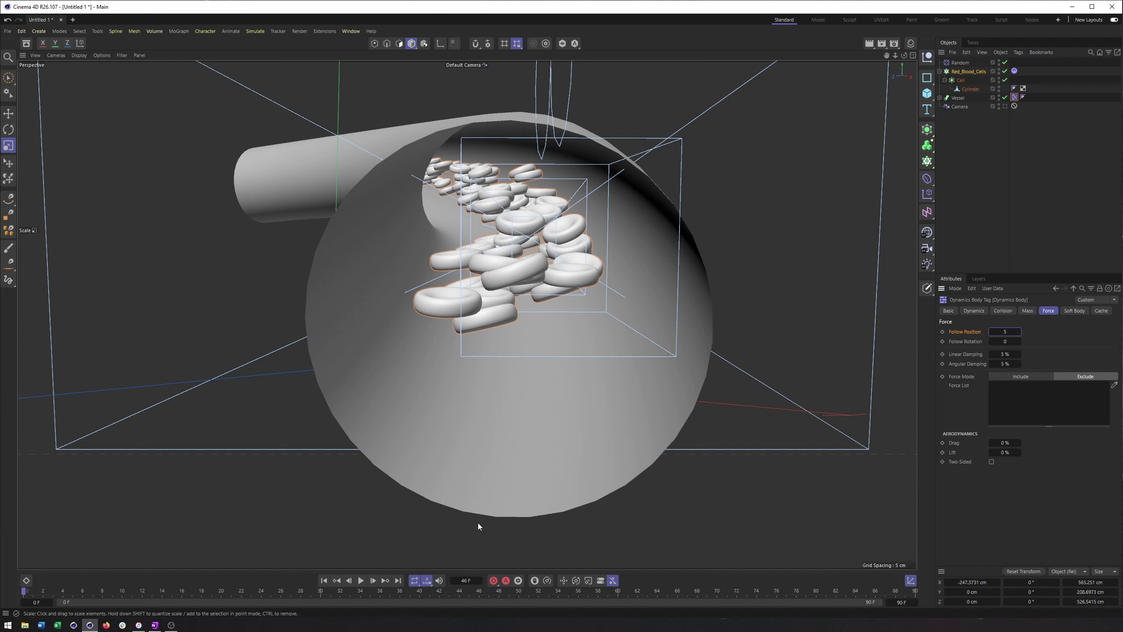
{"action": "key", "text": "Return"}
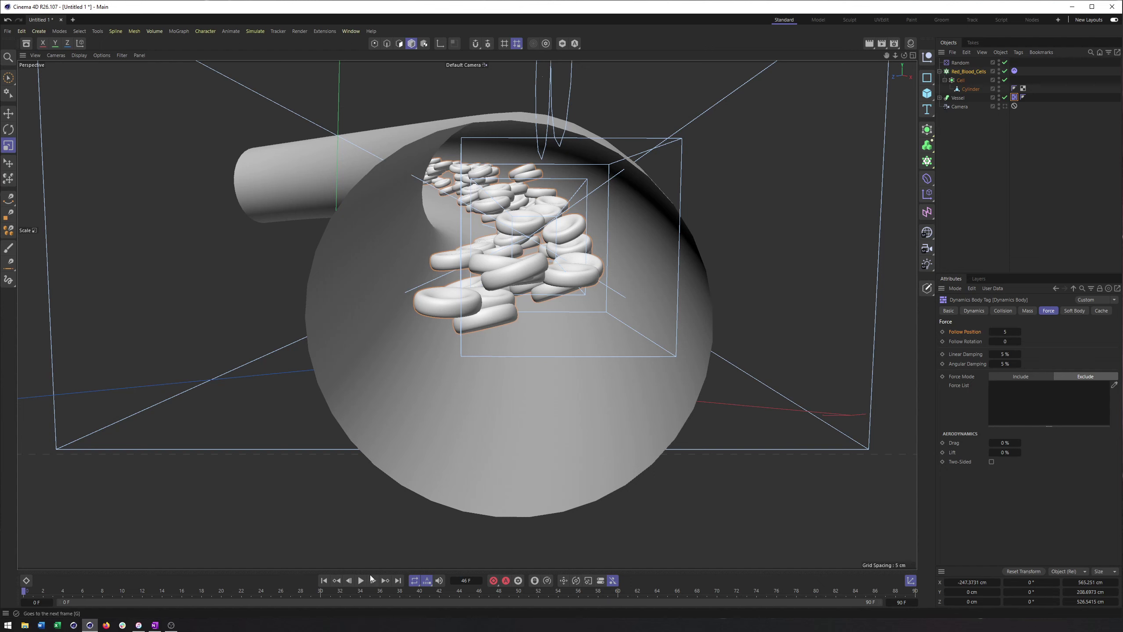
{"action": "left_click", "coordinate": [1004, 332]}
{"action": "type", "text": "10"}
{"action": "key", "text": "Return"}
Switch the view to Camera, set Follow Position and Follow Rotation to 10, and replay
{"action": "left_click", "coordinate": [360, 580]}
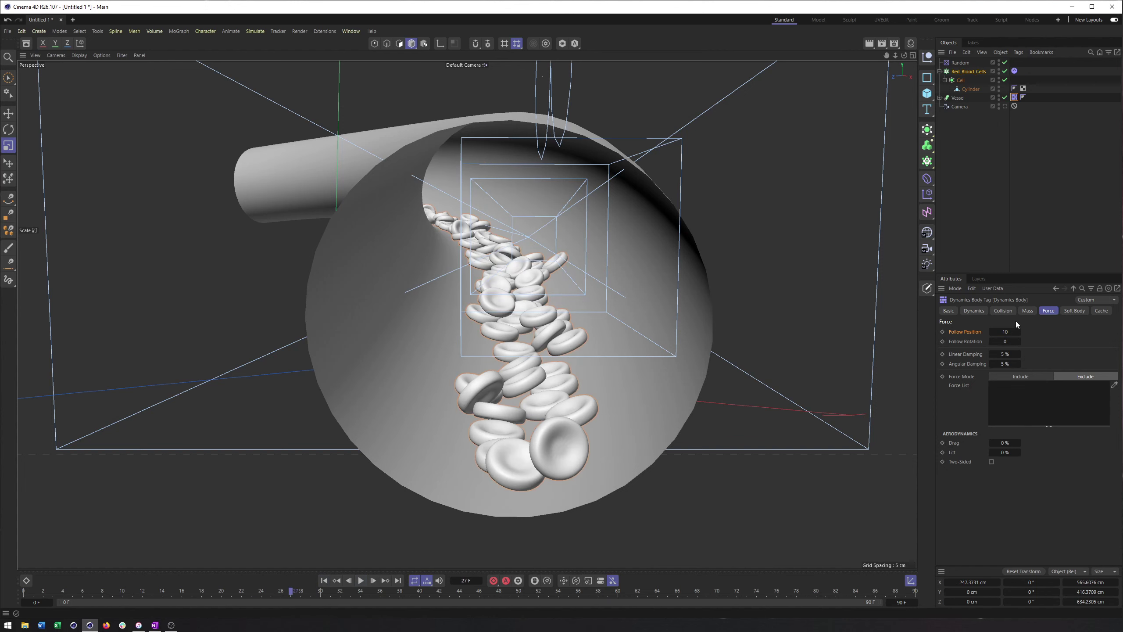
{"action": "left_click", "coordinate": [1020, 332]}
{"action": "left_click", "coordinate": [324, 580]}
{"action": "left_click", "coordinate": [1005, 106]}
{"action": "double_click", "coordinate": [1005, 331]}
{"action": "type", "text": "10"}
{"action": "key", "text": "Tab"}
{"action": "type", "text": "10"}
{"action": "key", "text": "Return"}
{"action": "key", "text": "F8"}
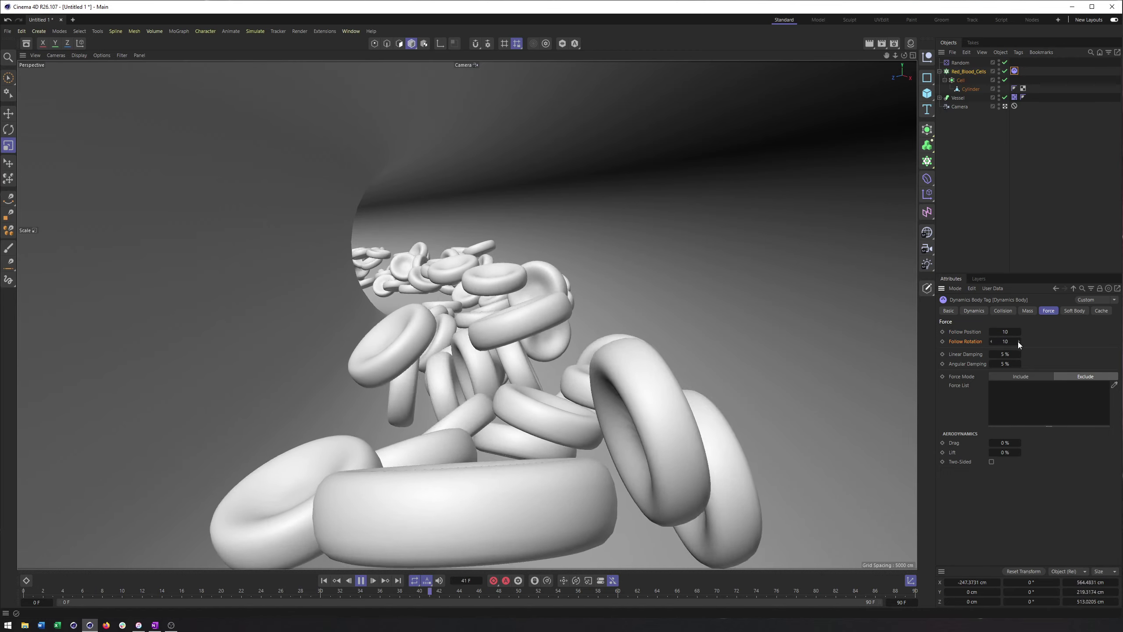
Set the cells' Follow Rotation to 100 and replay the simulation
{"action": "double_click", "coordinate": [1018, 340]}
{"action": "type", "text": "100"}
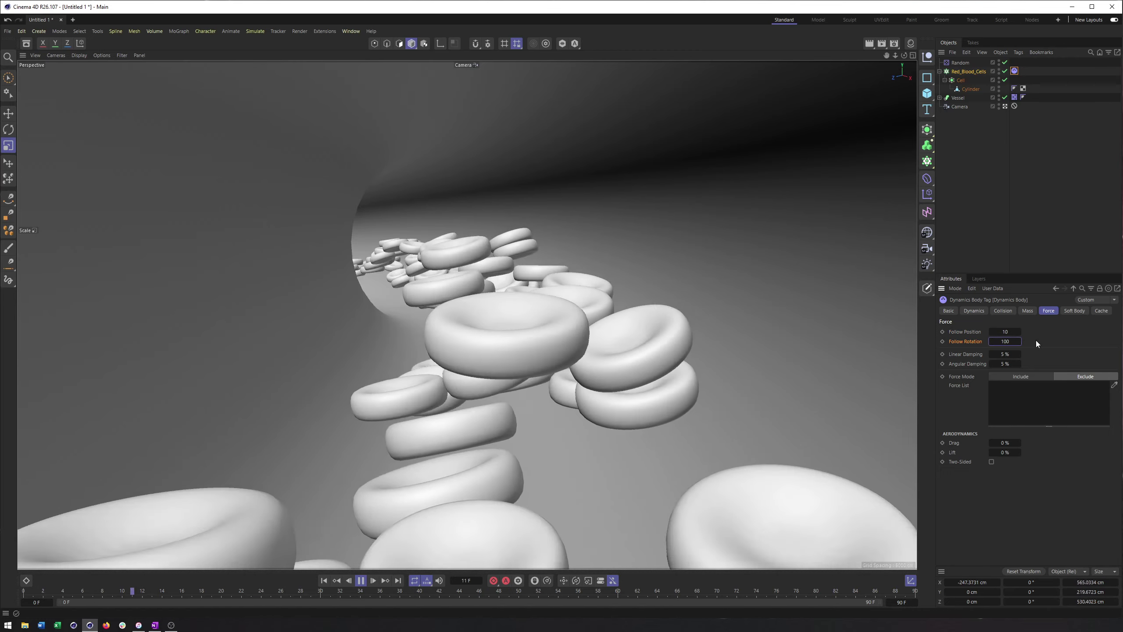
{"action": "left_click", "coordinate": [973, 310]}
{"action": "left_click", "coordinate": [360, 580]}
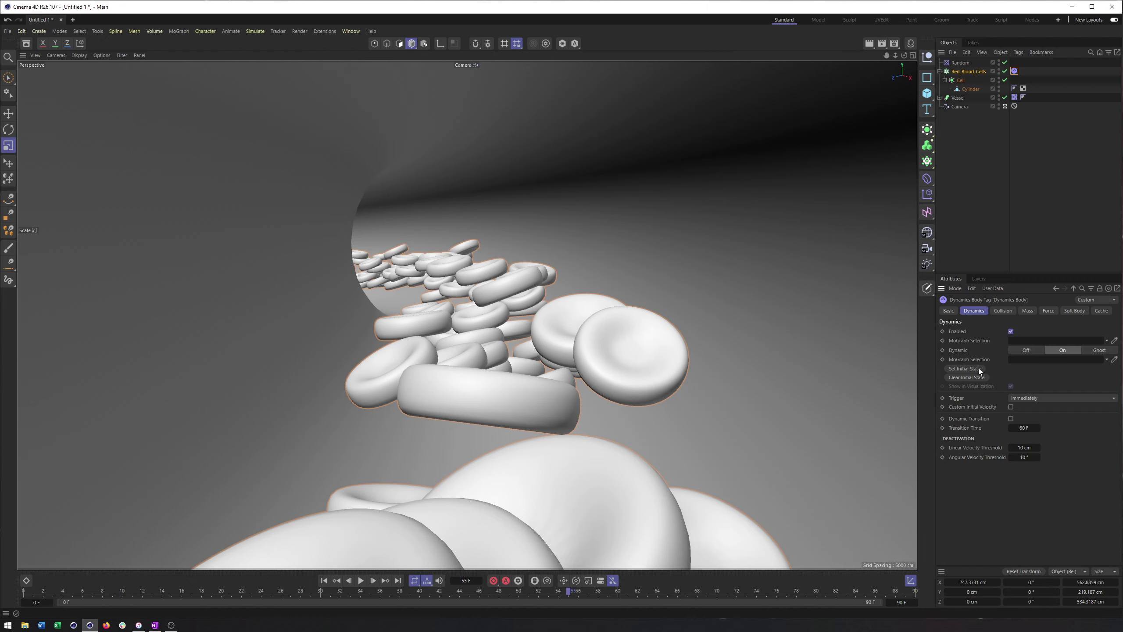
Replay the simulation from frame 0 and check the dynamics tag's Cache settings
{"action": "left_click", "coordinate": [324, 580]}
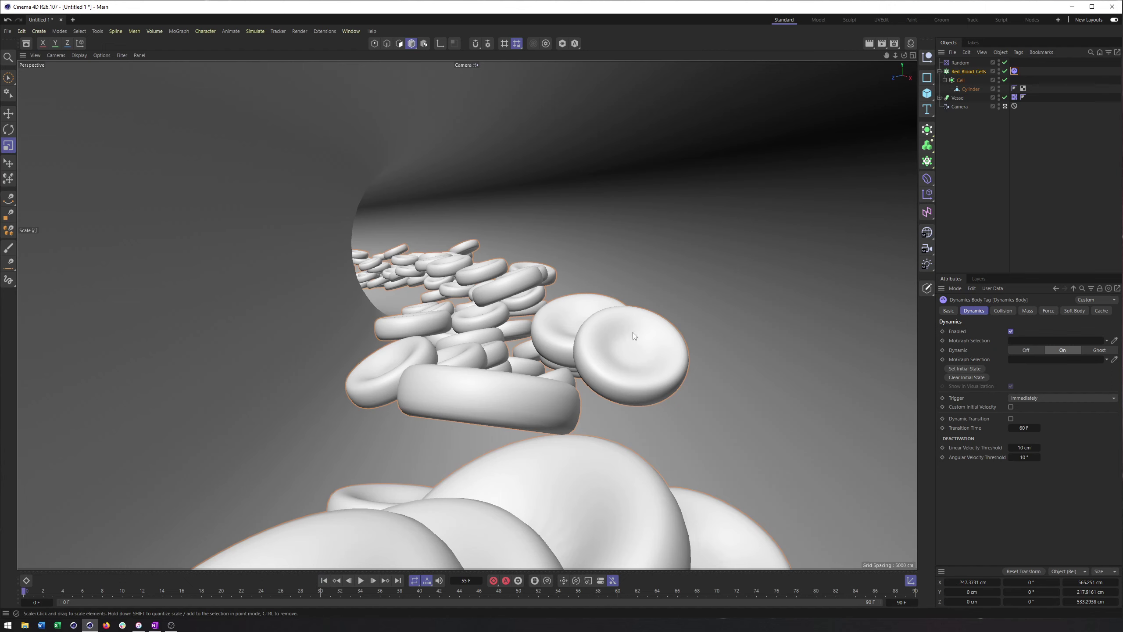
{"action": "left_click", "coordinate": [360, 581]}
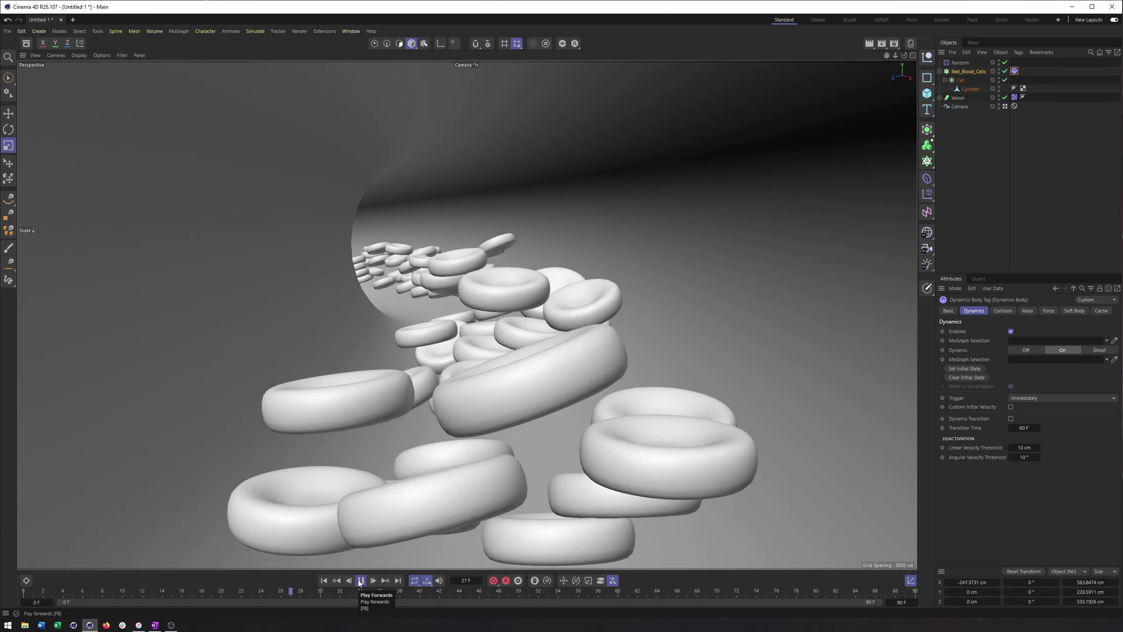
{"action": "left_click", "coordinate": [1101, 310]}
{"action": "left_click", "coordinate": [360, 580]}
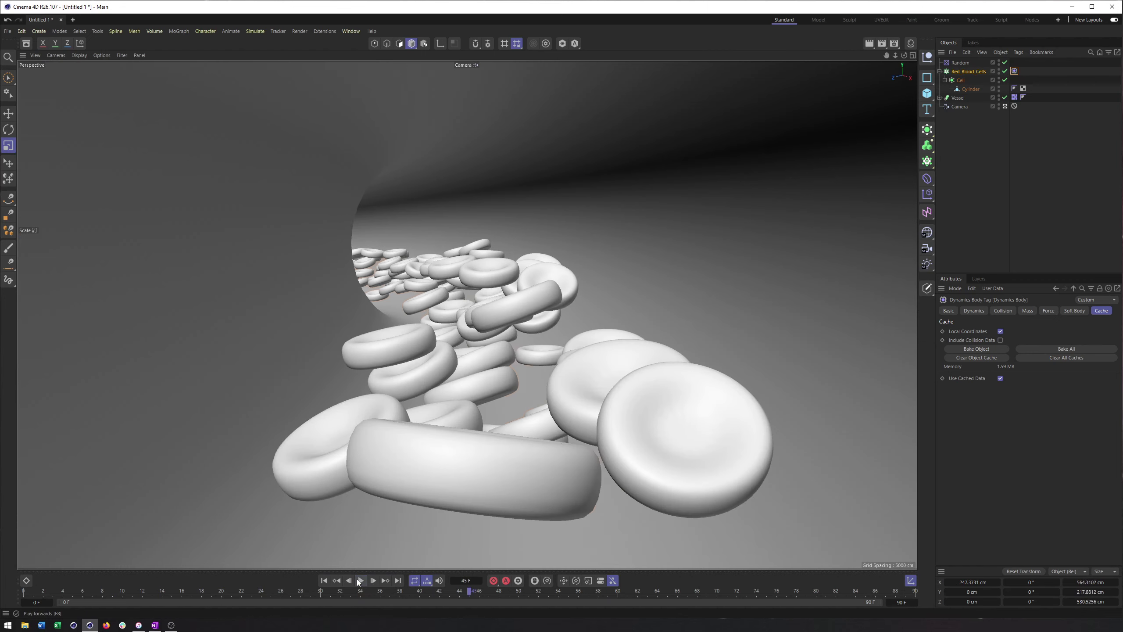
{"action": "left_click", "coordinate": [324, 581]}
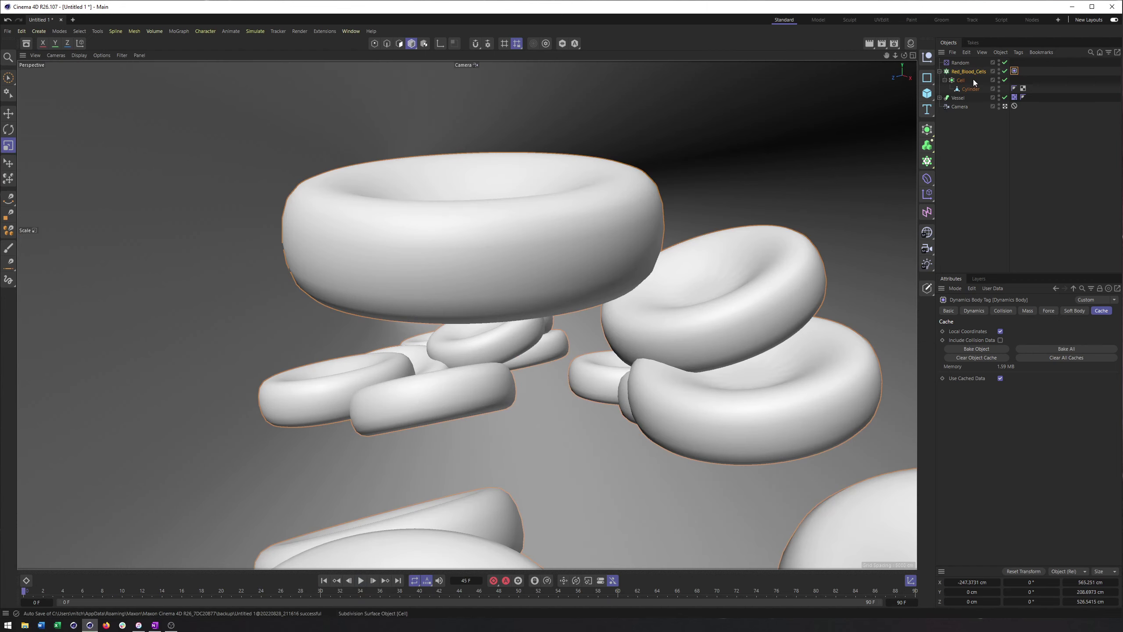
Clear the cells' Initial State so the cache reads 0 Byte, then rerun the simulation
{"action": "left_click", "coordinate": [973, 310]}
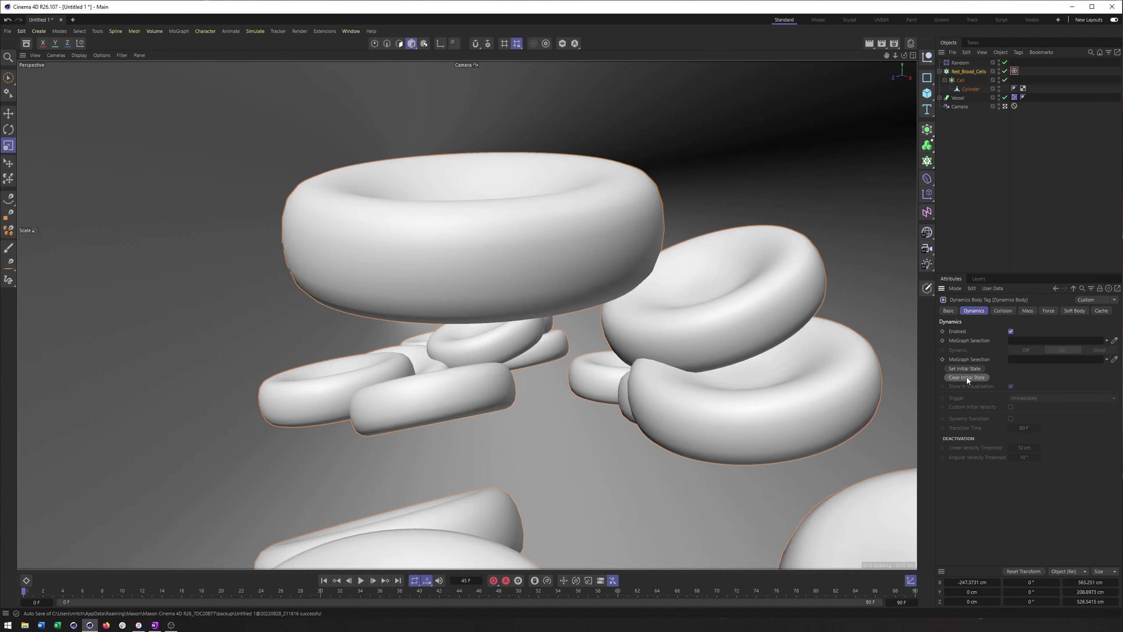
{"action": "left_click", "coordinate": [966, 377]}
{"action": "left_click", "coordinate": [1101, 310]}
{"action": "left_click", "coordinate": [361, 581]}
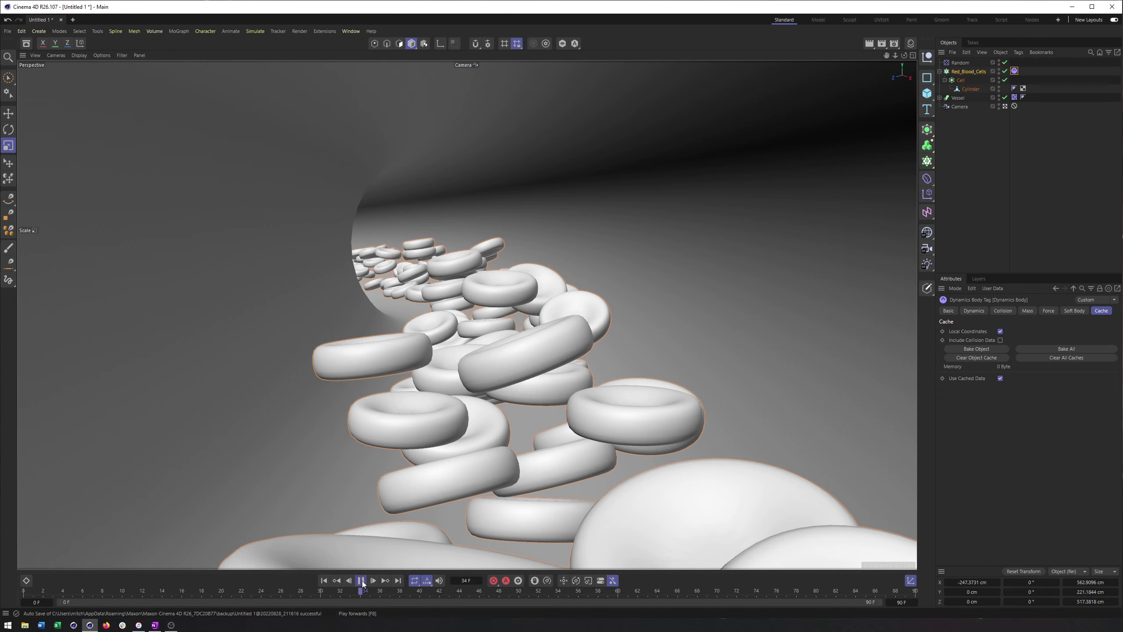
{"action": "left_click", "coordinate": [361, 580]}
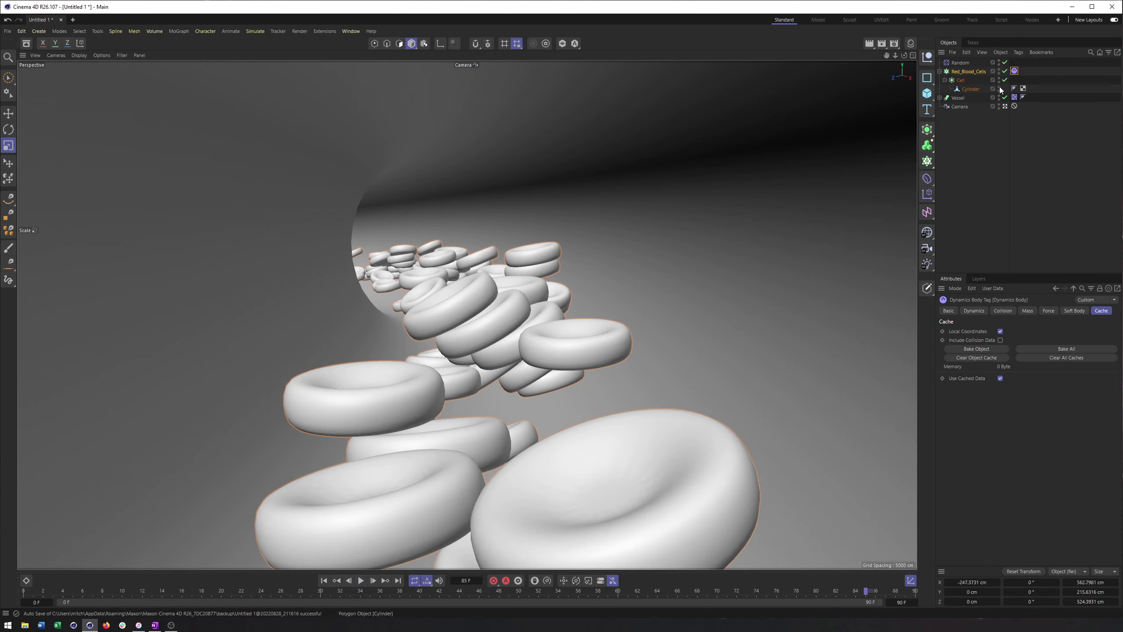
At frame 0, raise the Random effector's P.X spread from 12 cm to 27 cm
{"action": "left_click", "coordinate": [324, 580]}
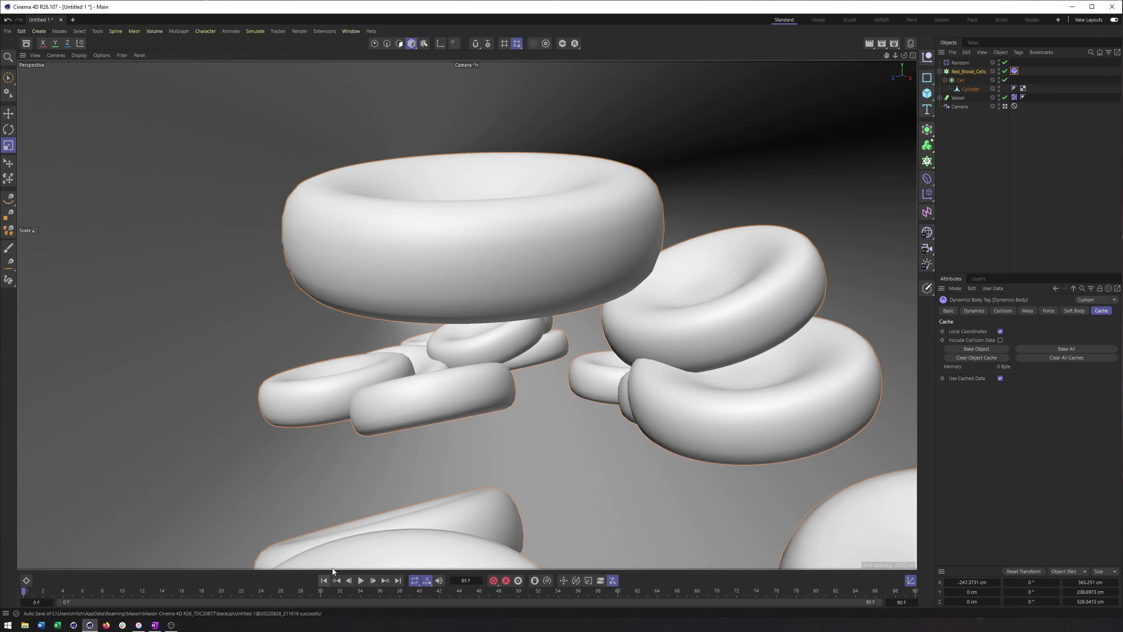
{"action": "left_click", "coordinate": [960, 62]}
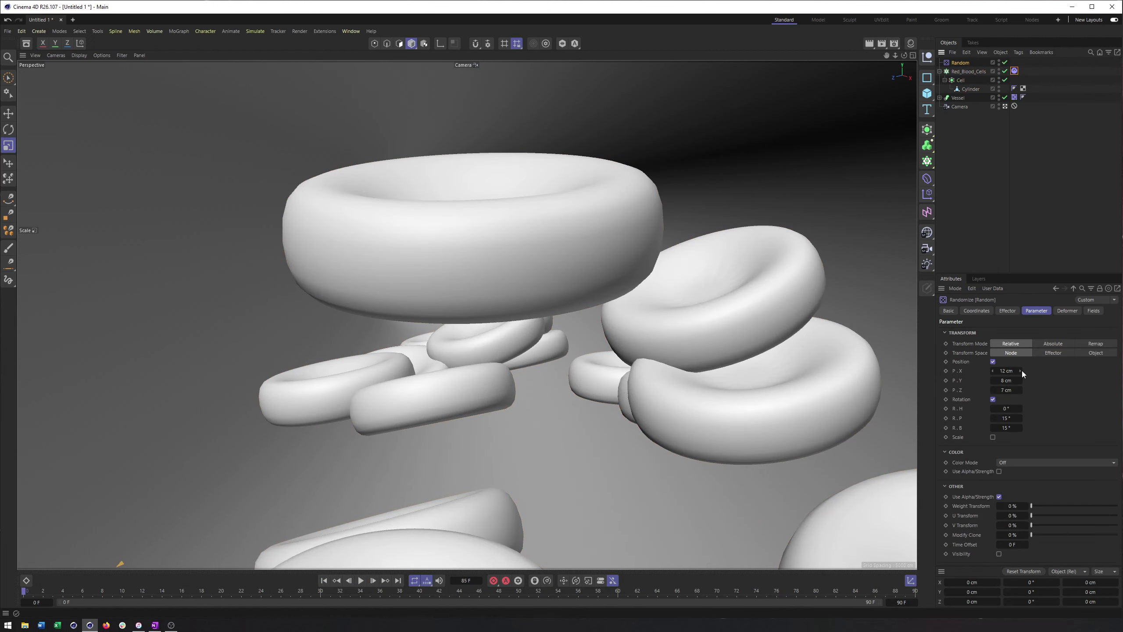
{"action": "mouse_move", "coordinate": [1021, 370]}
{"action": "left_mouse_down"}
{"action": "mouse_move", "coordinate": [1053, 370]}
{"action": "mouse_move", "coordinate": [1028, 370]}
{"action": "left_mouse_up"}
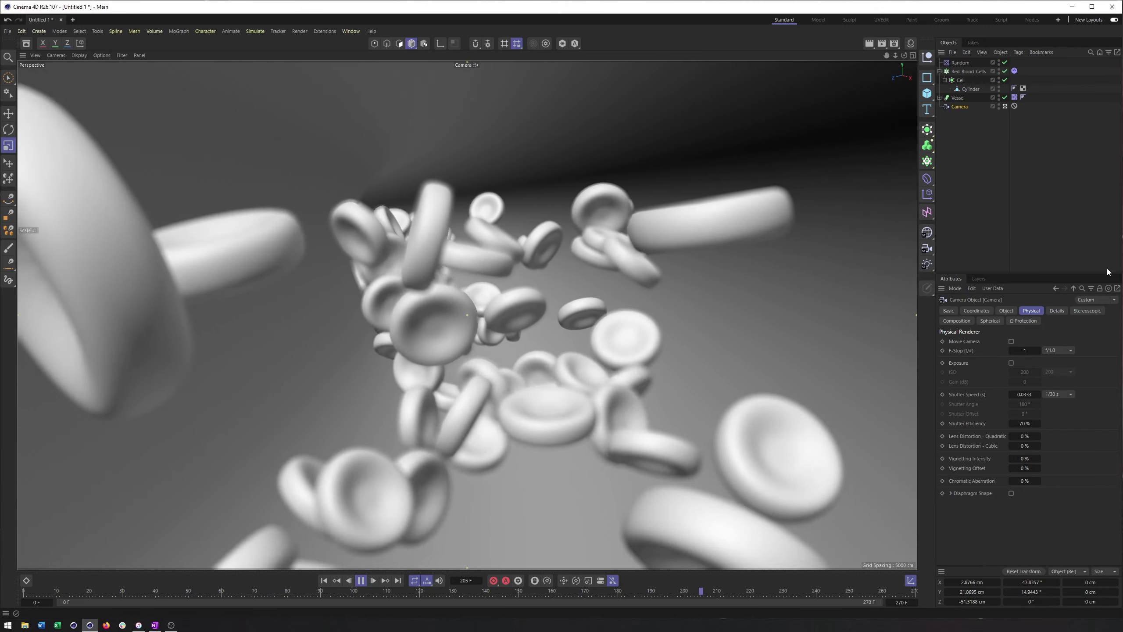
Show the Camera's Object properties: 36 mm focal length and focus distance
{"action": "left_click", "coordinate": [1006, 310]}
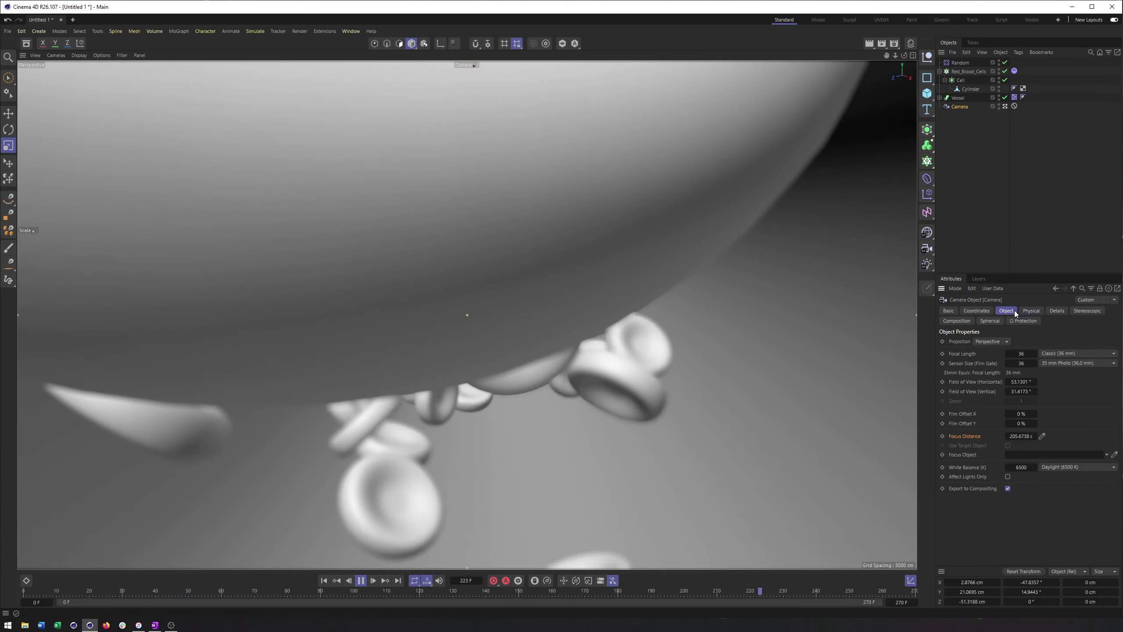
Stop playback and open the F-Stop presets in the camera's Physical Renderer settings
{"action": "left_click", "coordinate": [360, 583]}
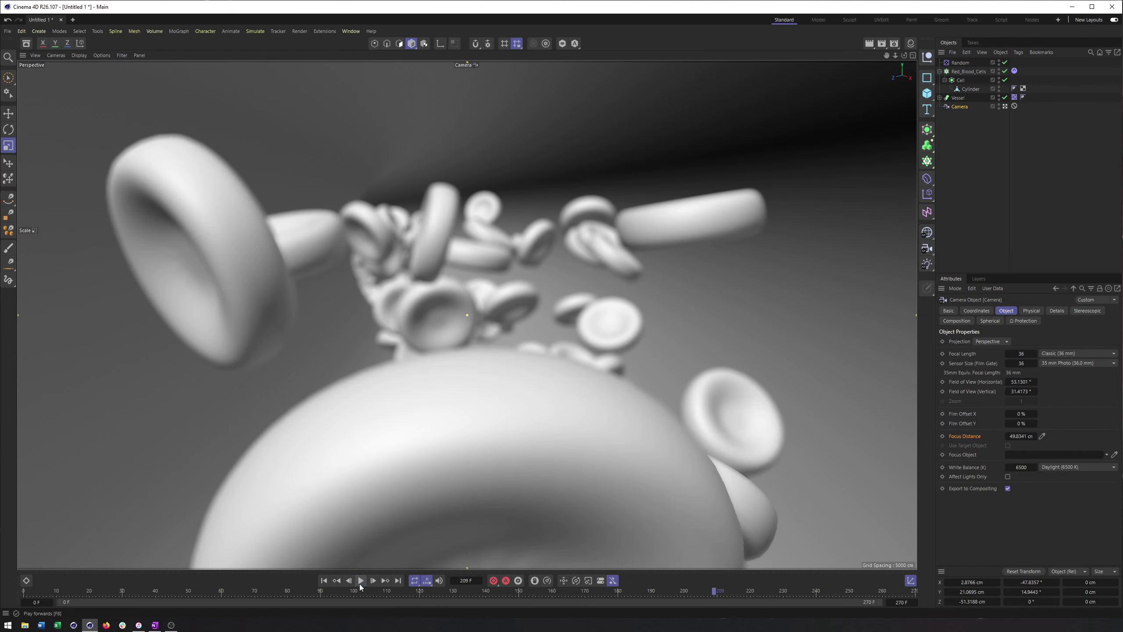
{"action": "left_click", "coordinate": [1036, 310]}
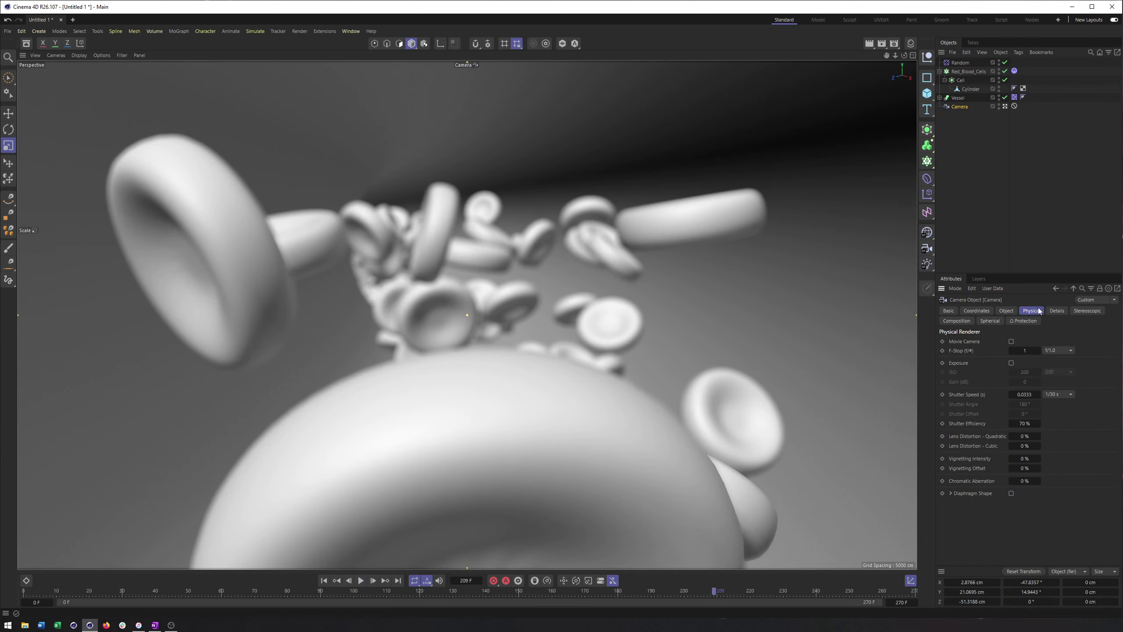
{"action": "left_click", "coordinate": [1059, 350]}
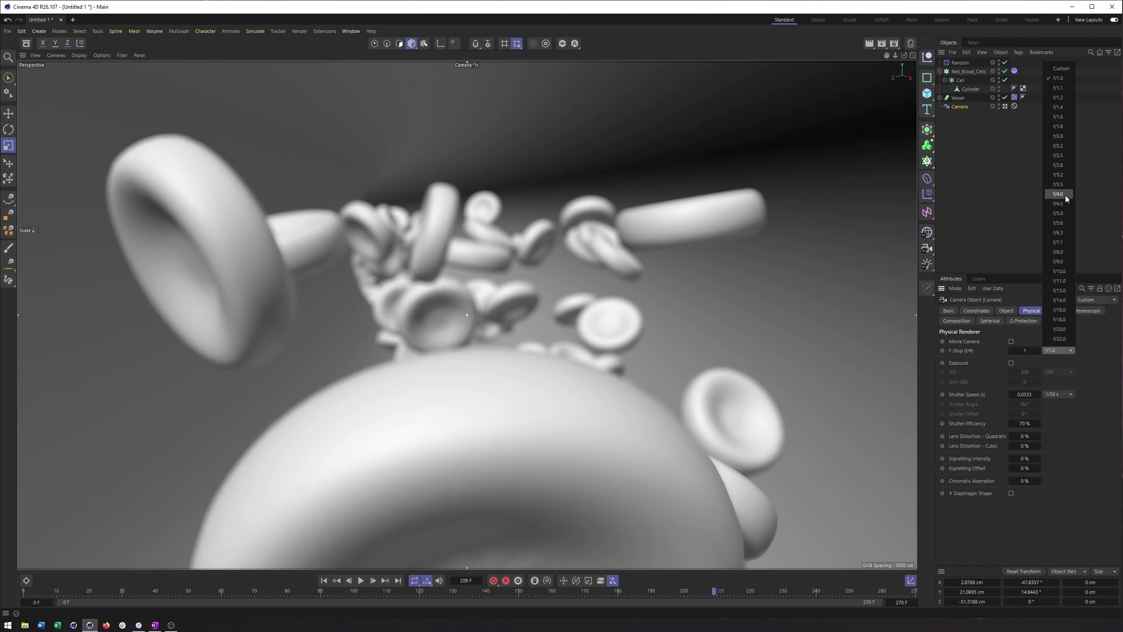